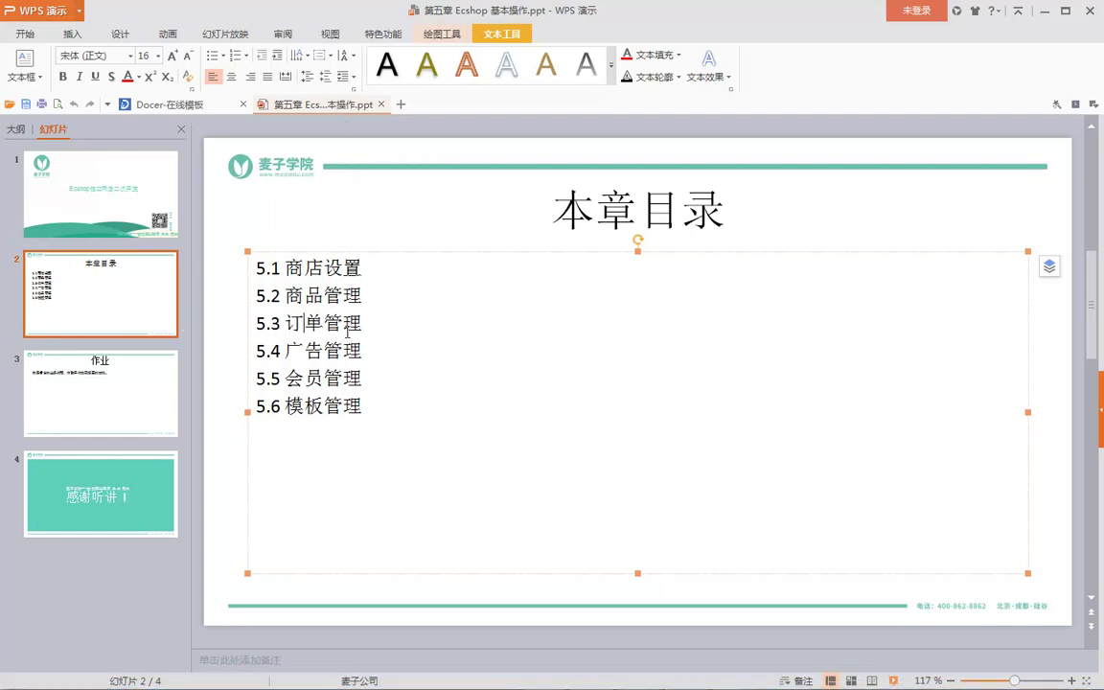
- Minimize the WPS 演示 window showing the 本章目录 slide to reveal the desktop
click(1042, 10)
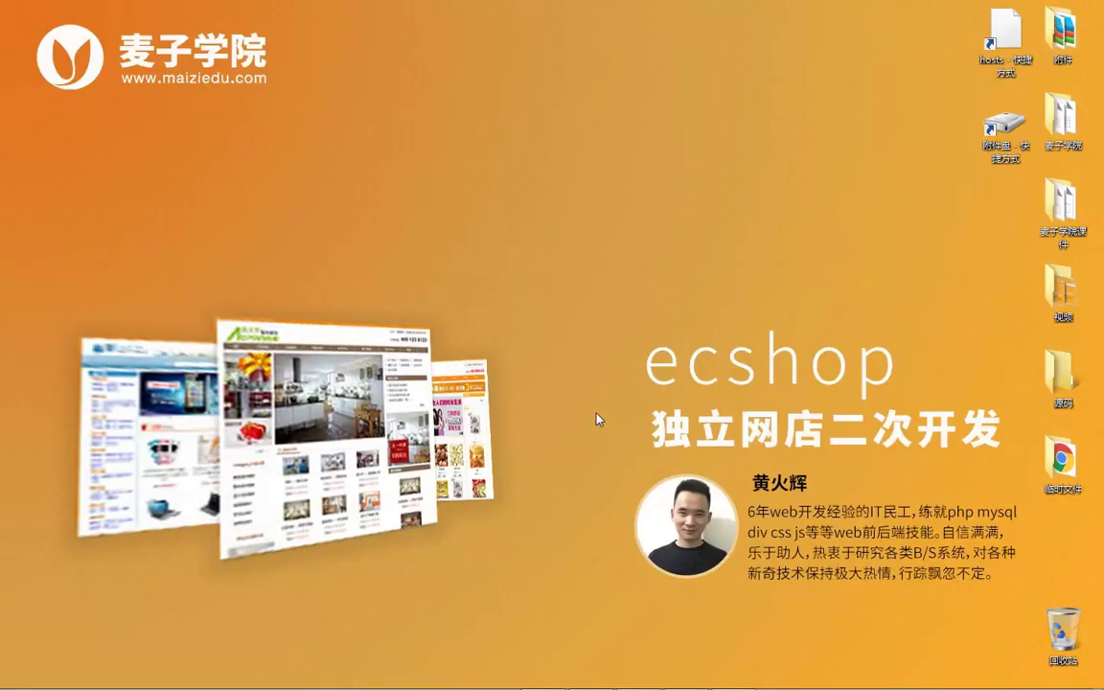
- Open localhost/admin in Chrome, log in to the admin center, and collapse 商品管理
click(536, 670)
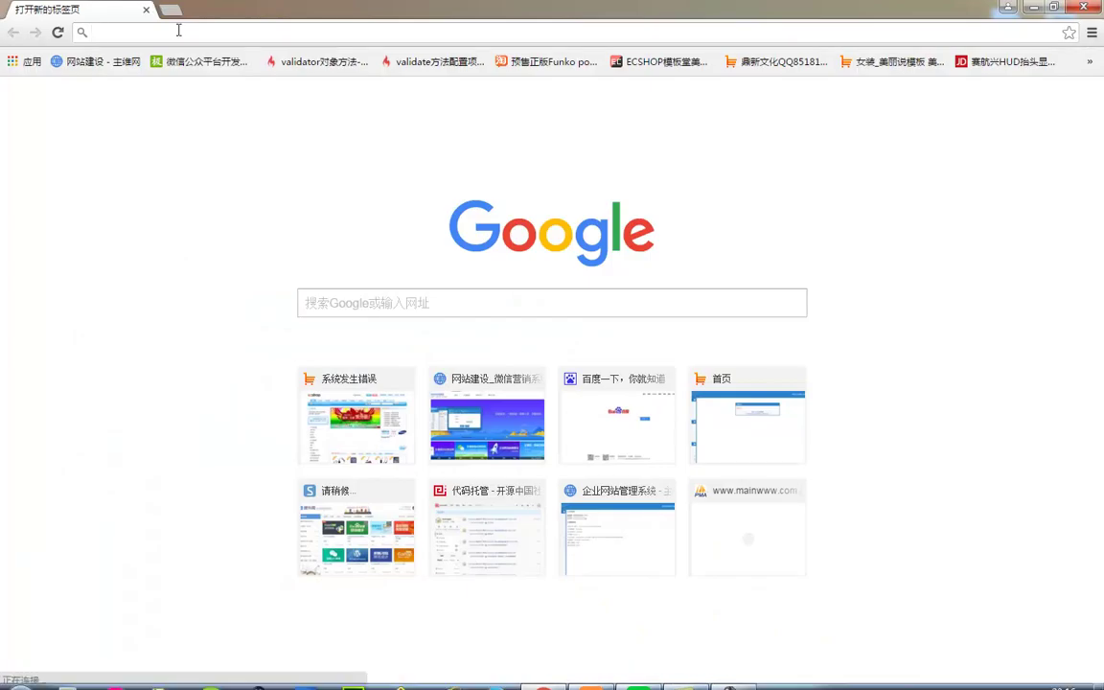
text(localhost)
key(Down)
key(Down)
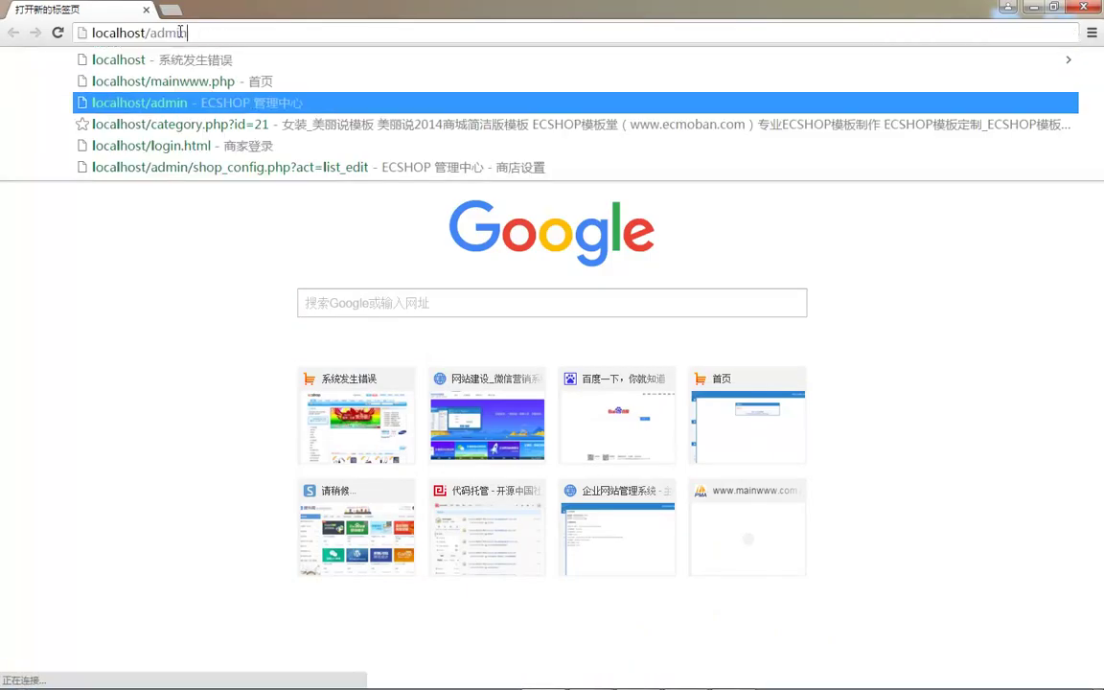
key(Return)
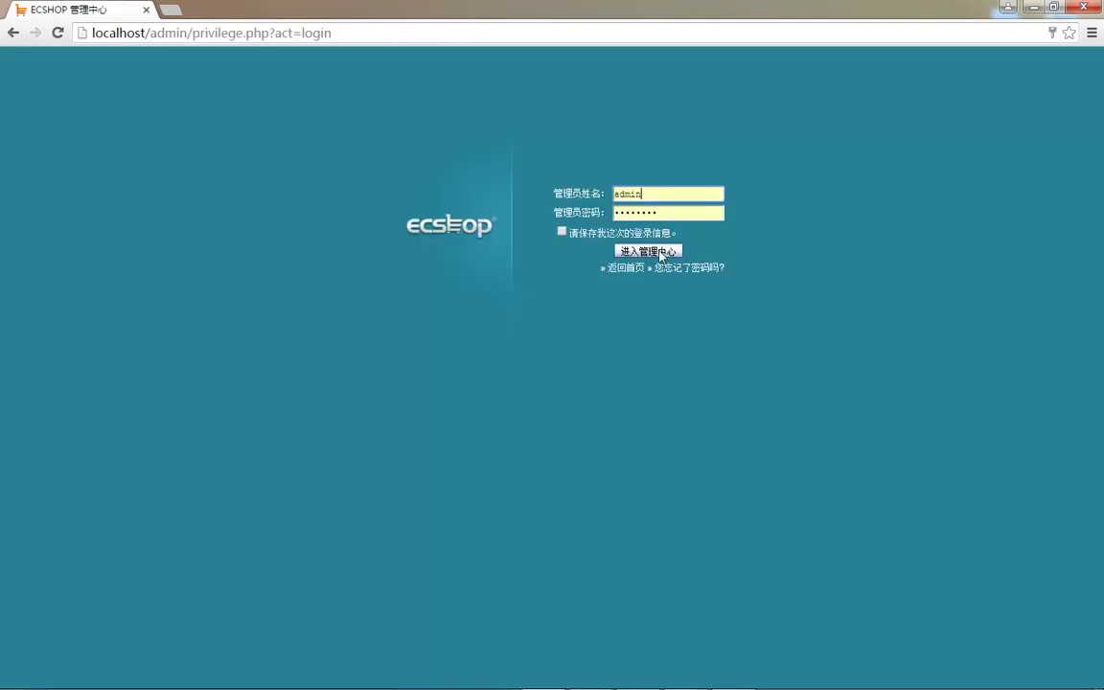
click(659, 253)
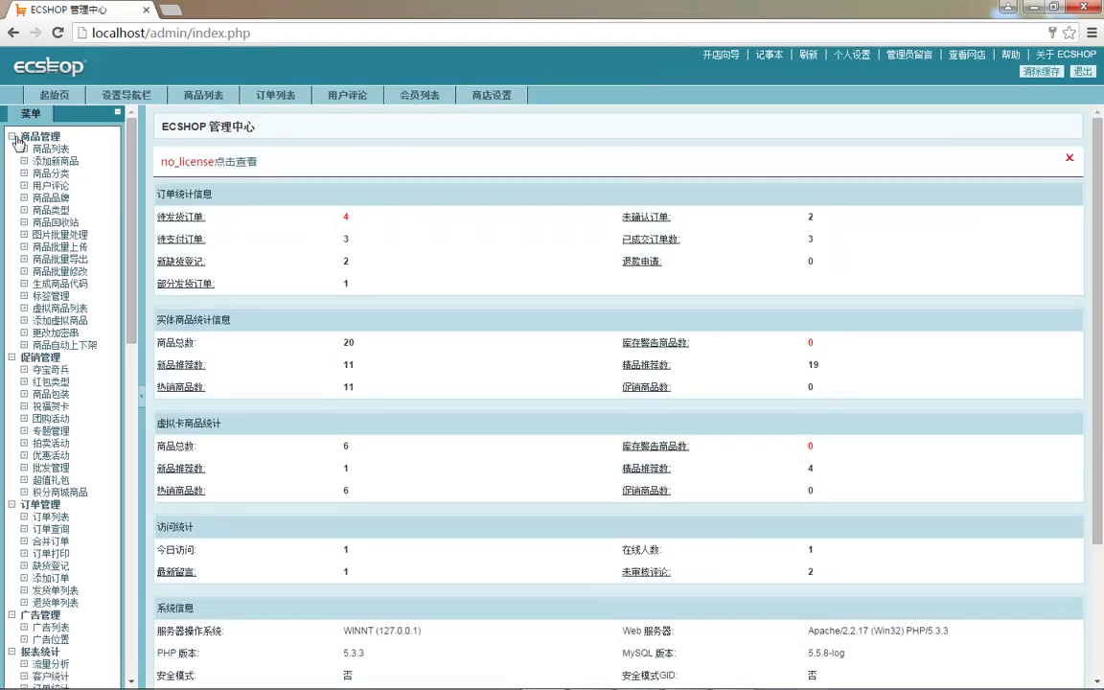
click(13, 137)
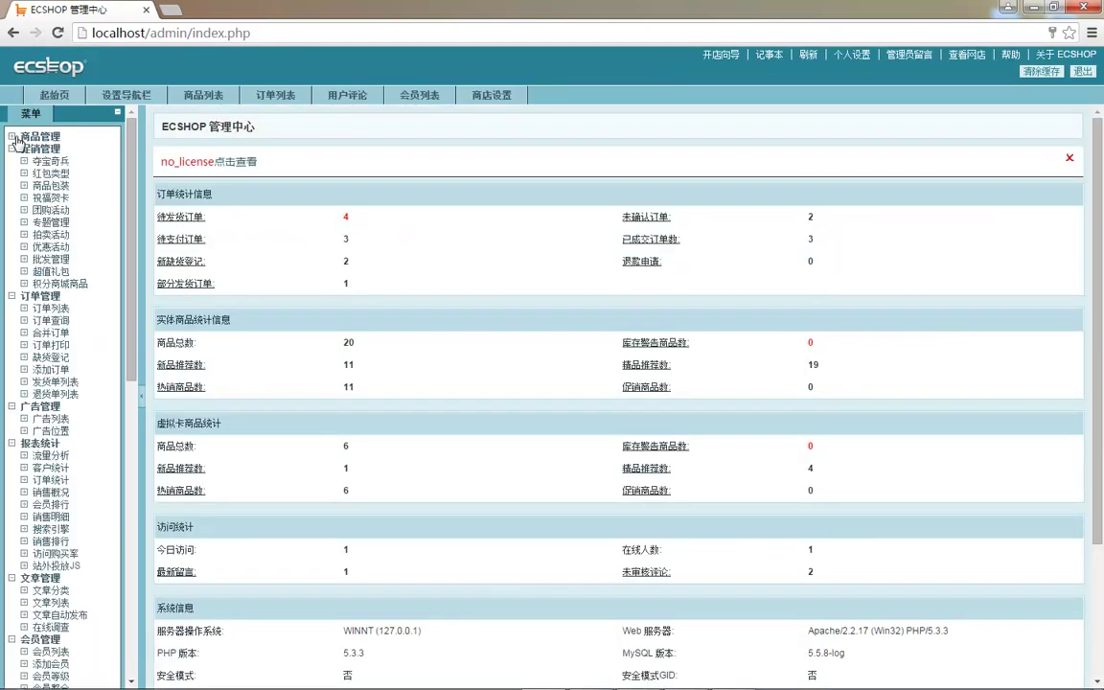
- Visit 订单查询, 合并订单, 订单打印, 缺货登记, 添加订单, 发货单列表 and 退货单列表, ending on 订单列表
click(15, 150)
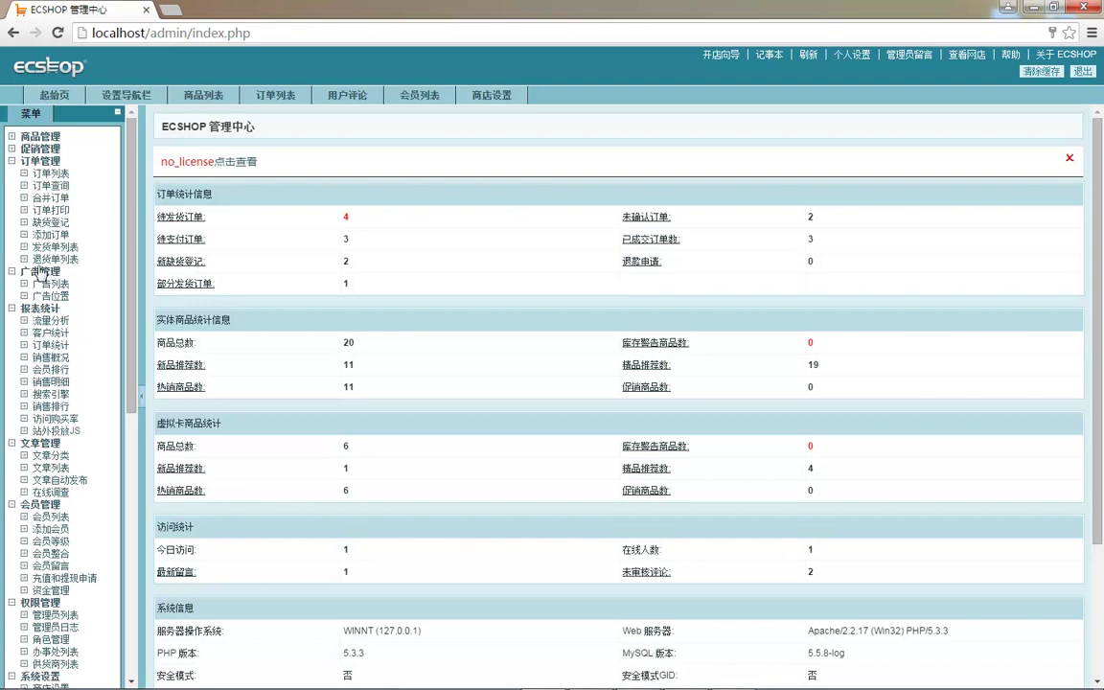
click(50, 174)
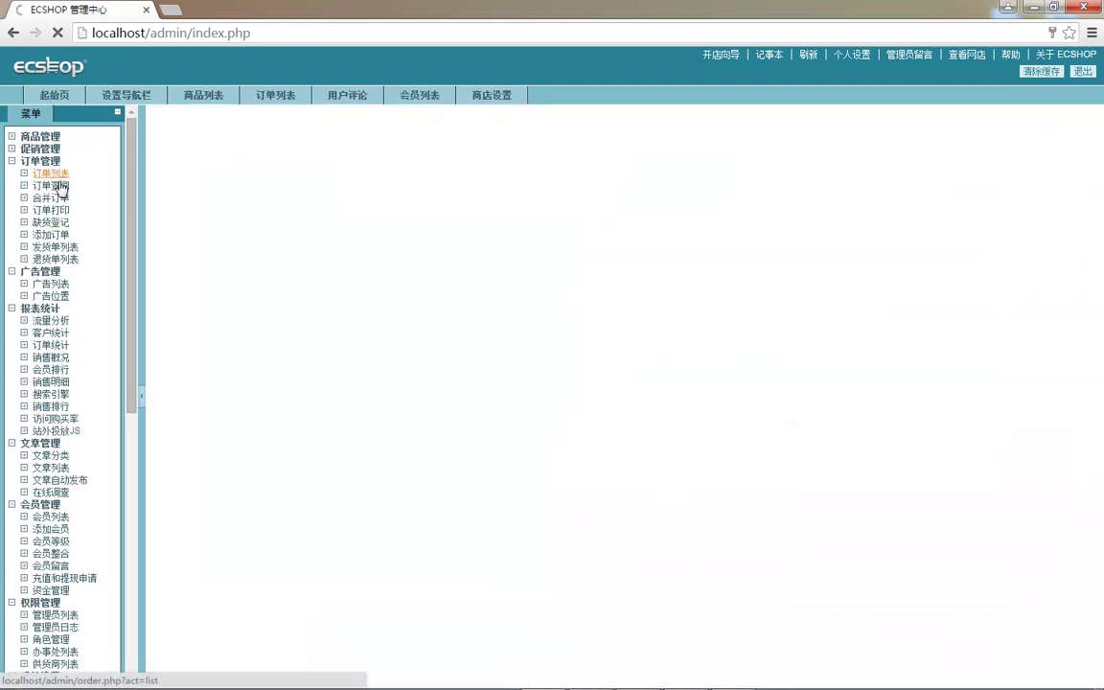
click(52, 185)
click(52, 197)
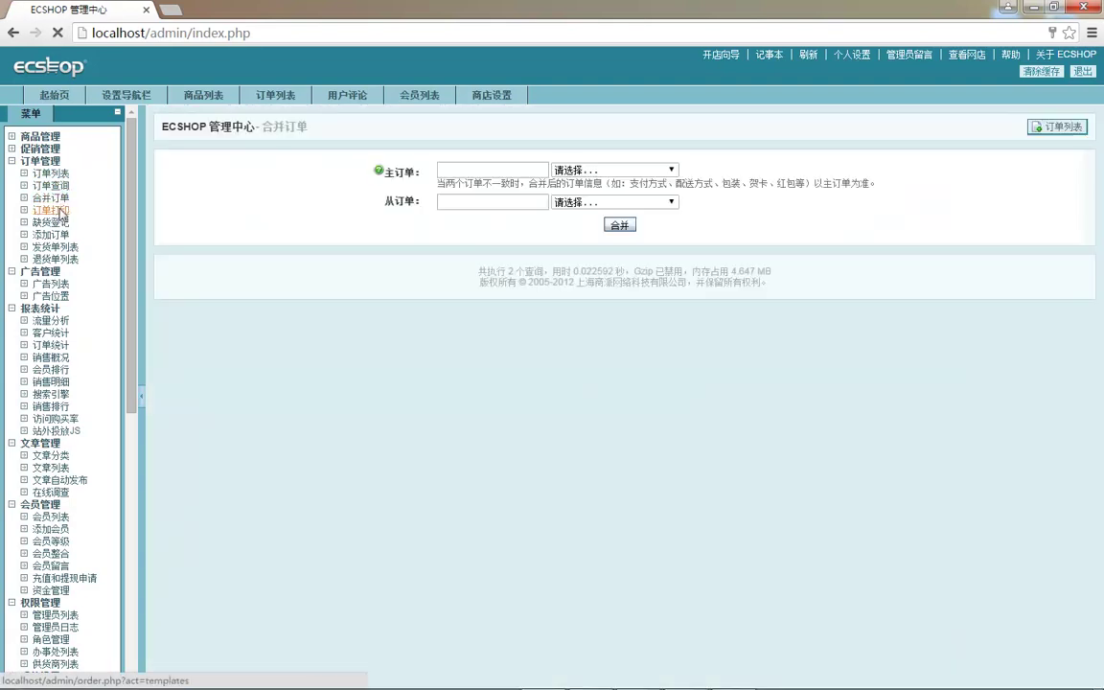
click(53, 209)
click(53, 222)
click(53, 234)
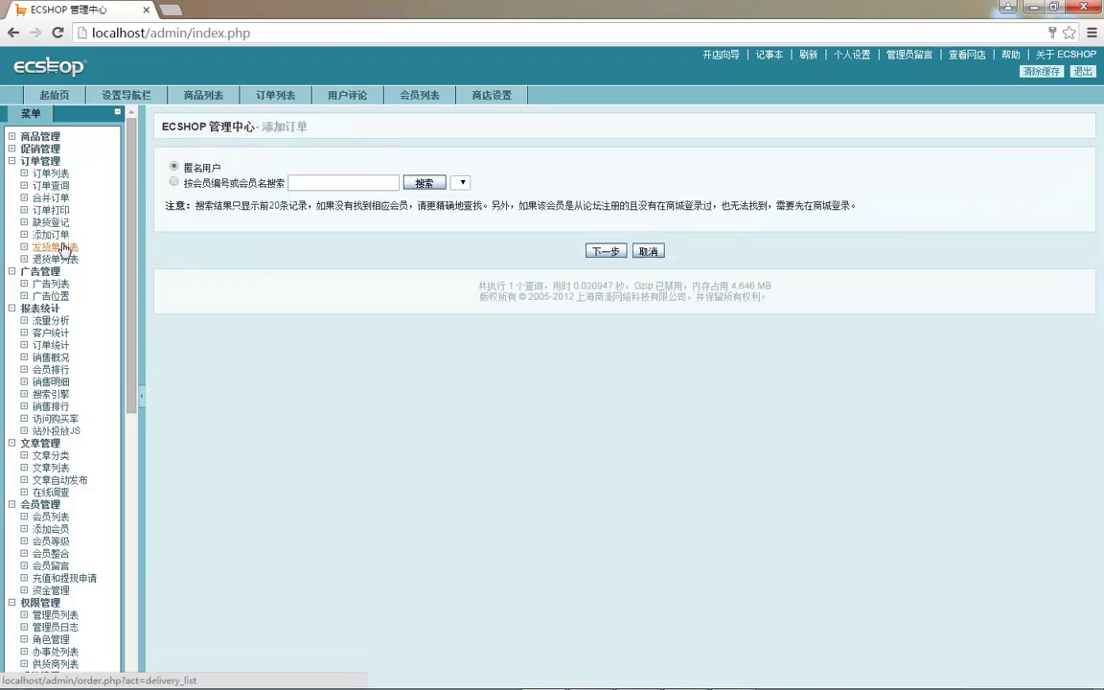
click(62, 247)
click(62, 259)
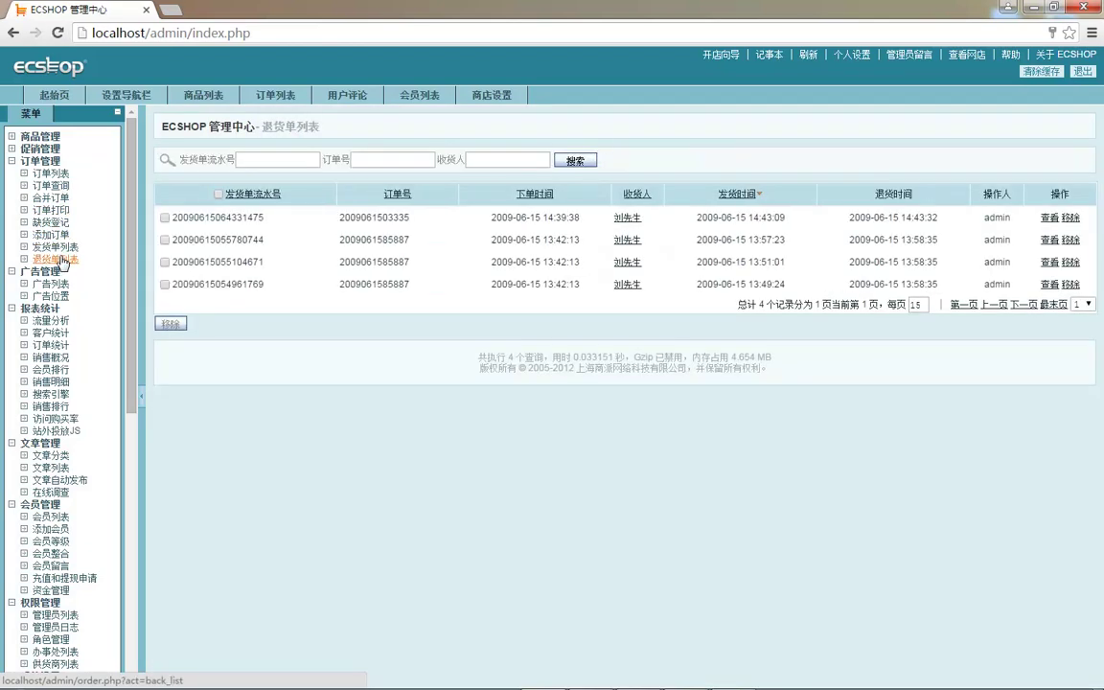
click(50, 173)
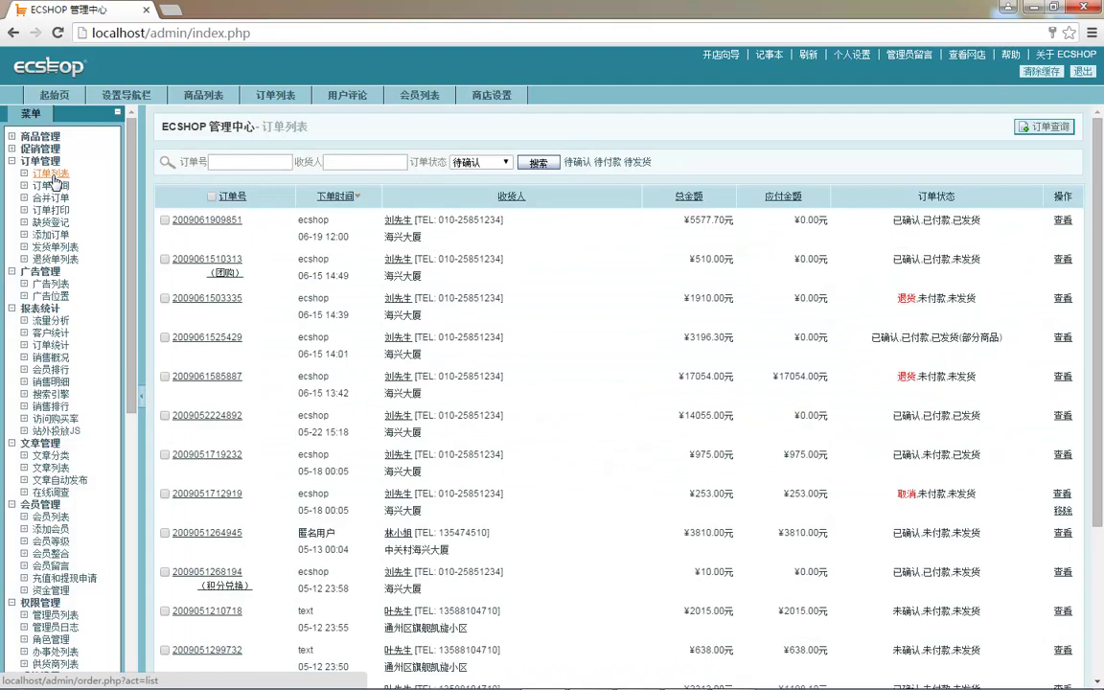
mouse_move(206, 219)
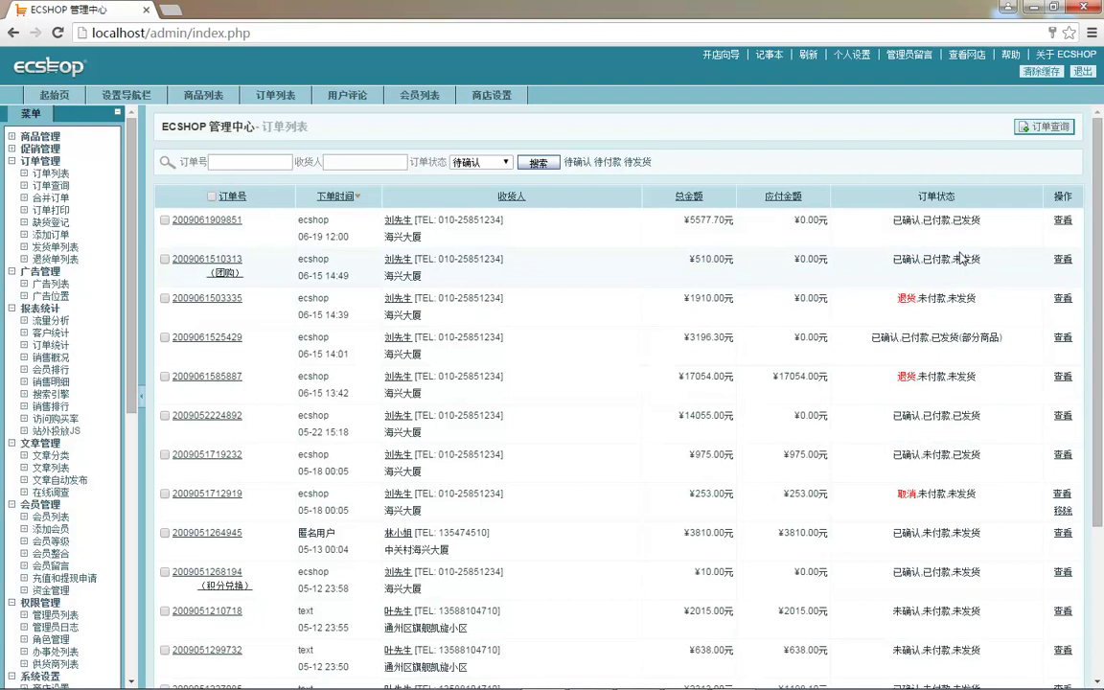
click(971, 226)
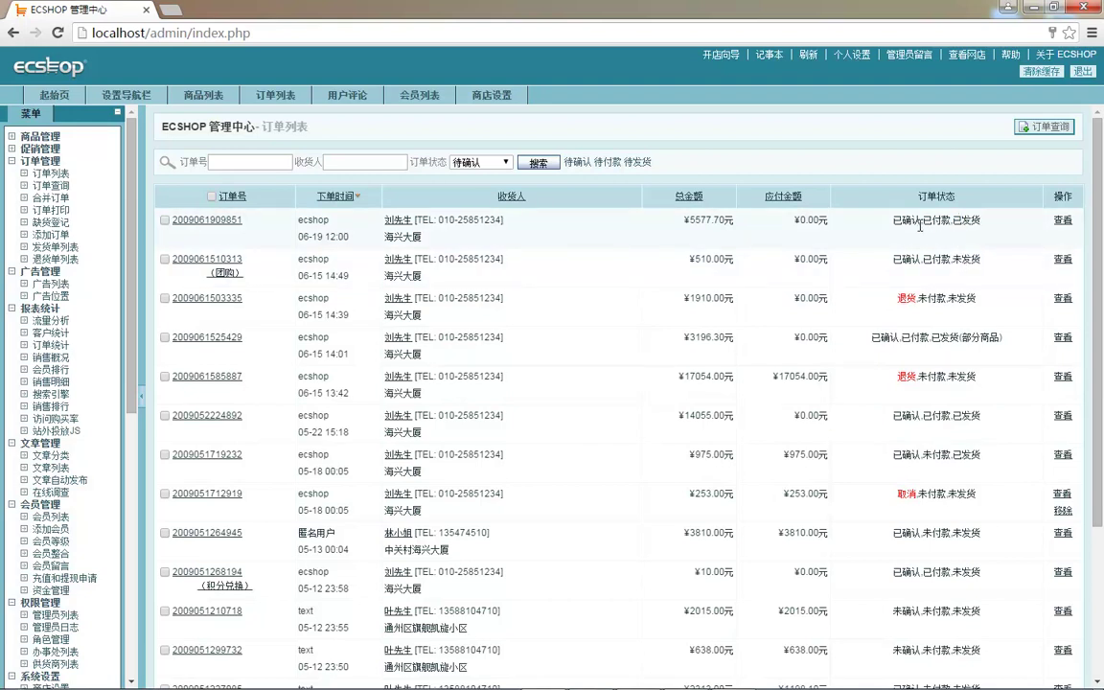
click(479, 162)
click(429, 144)
double_click(896, 223)
click(932, 236)
scroll(757, 308, down, 3)
scroll(766, 313, up, 3)
click(1064, 221)
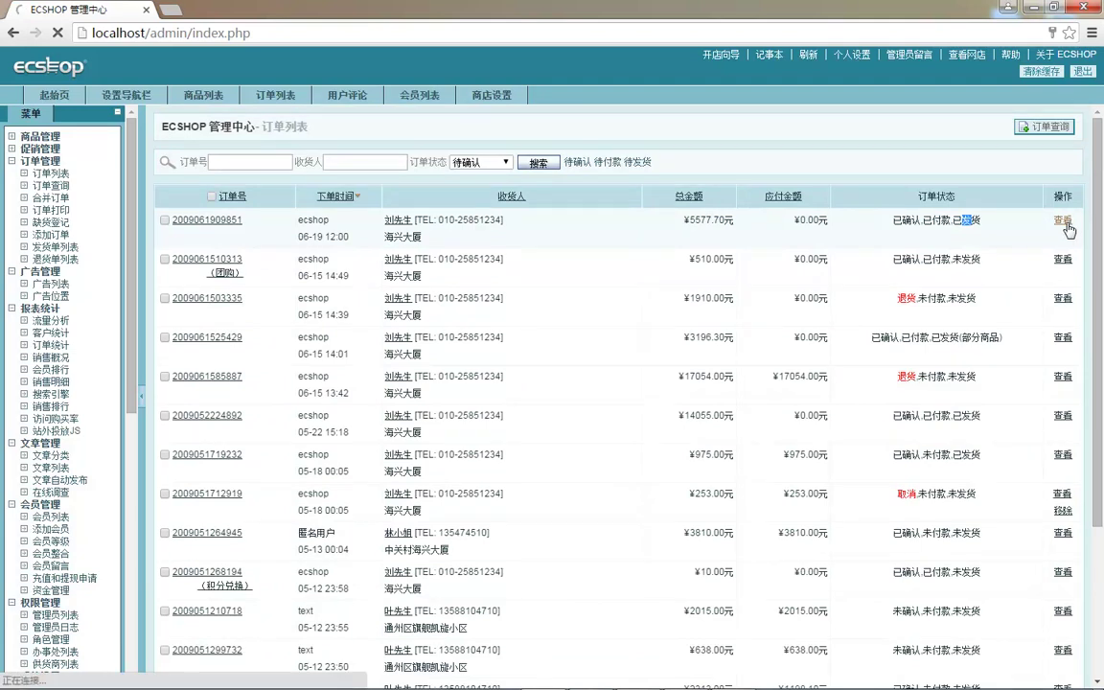
scroll(527, 391, down, 3)
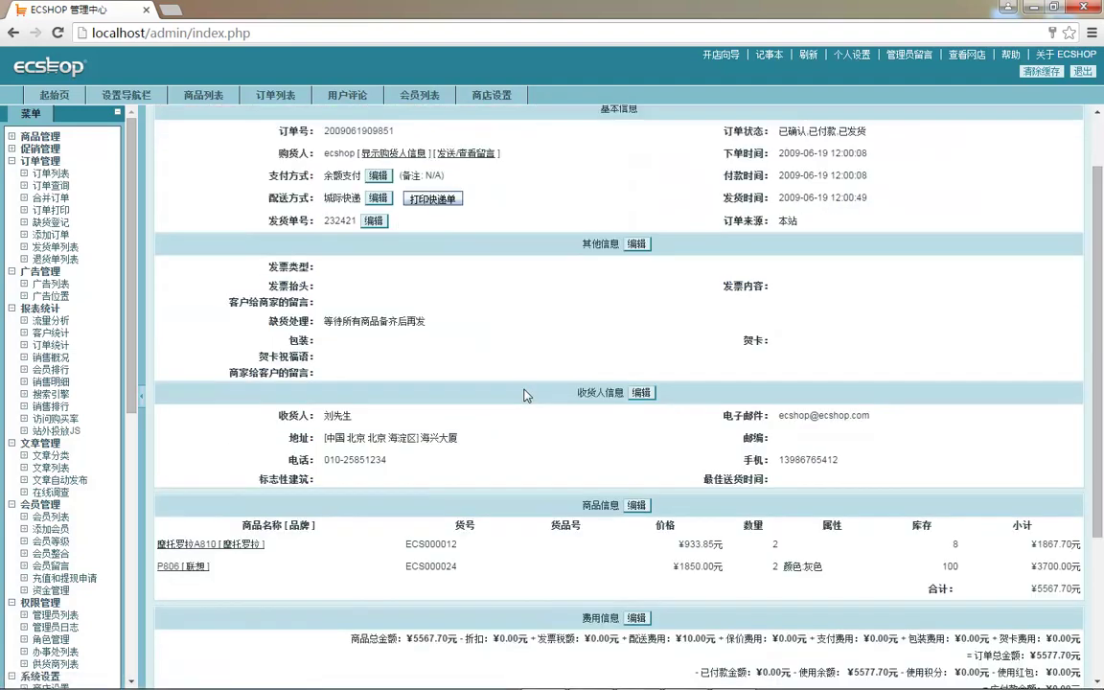
scroll(534, 400, up, 3)
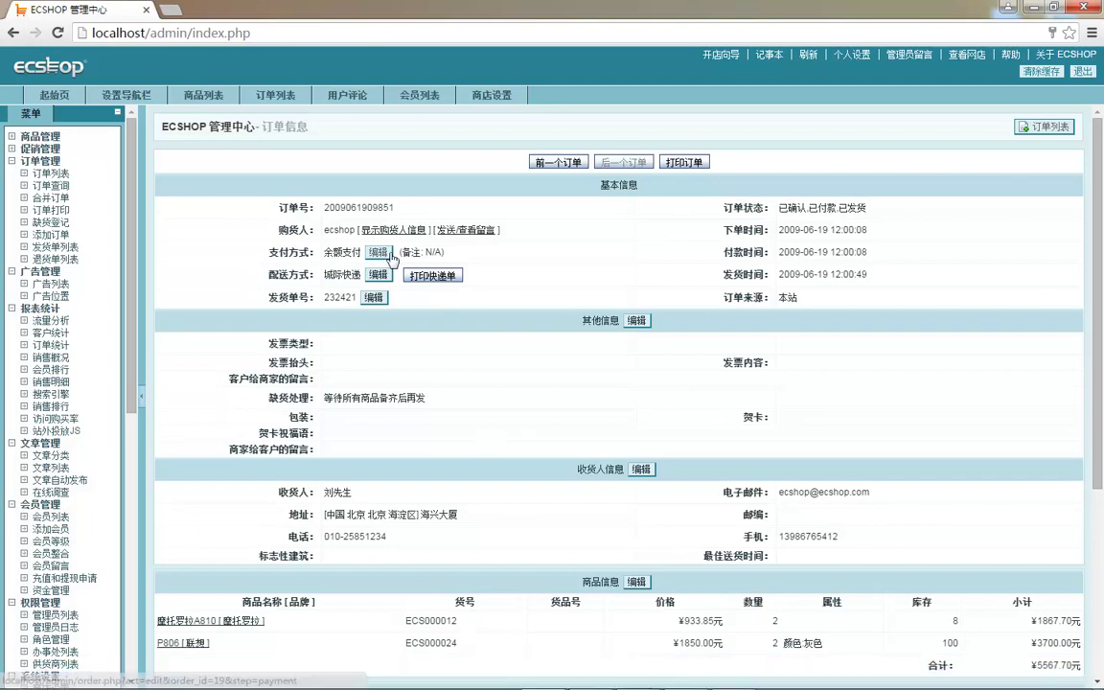
drag(267, 187, 384, 305)
scroll(418, 345, down, 2)
click(292, 215)
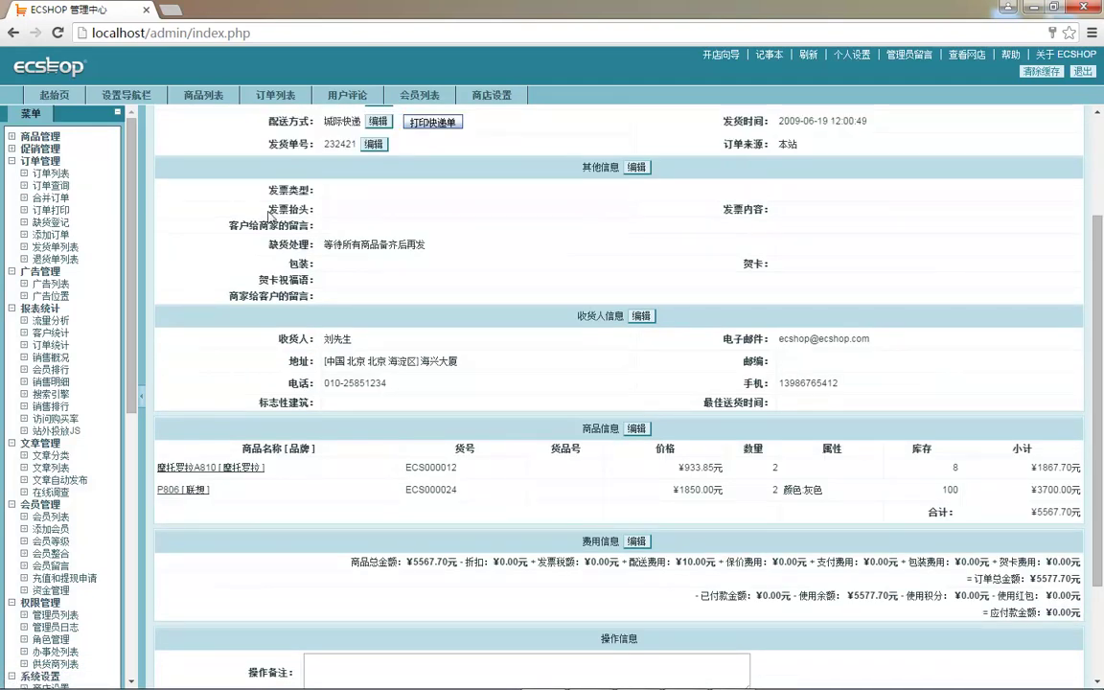
drag(243, 190, 537, 244)
click(536, 244)
scroll(525, 320, down, 1)
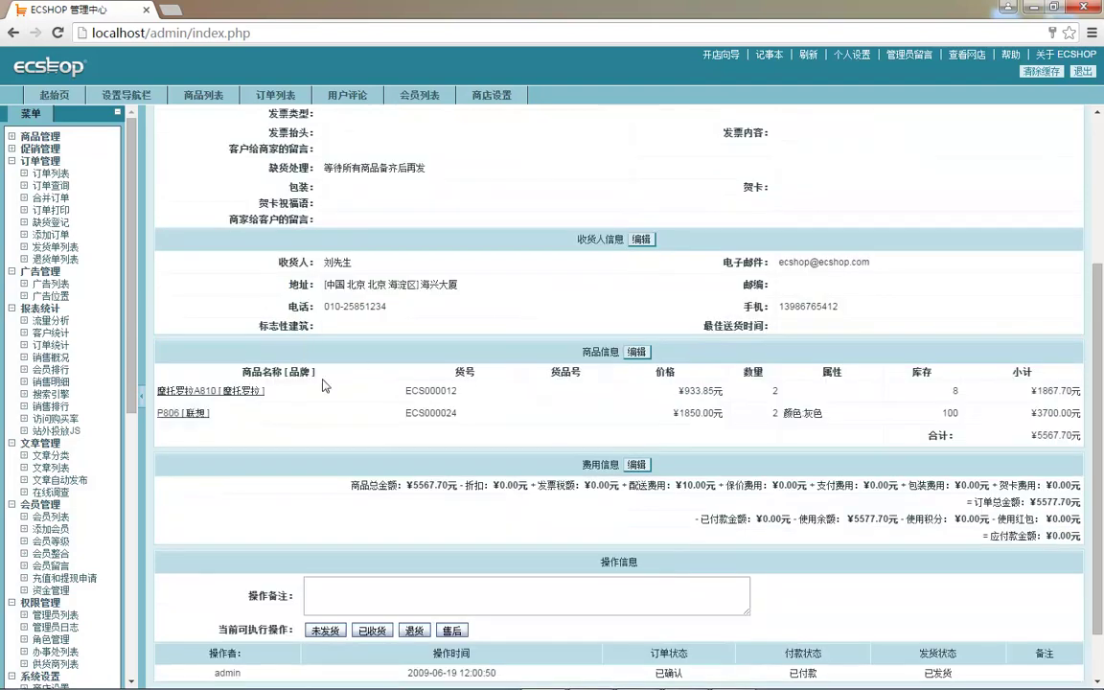
scroll(534, 458, down, 1)
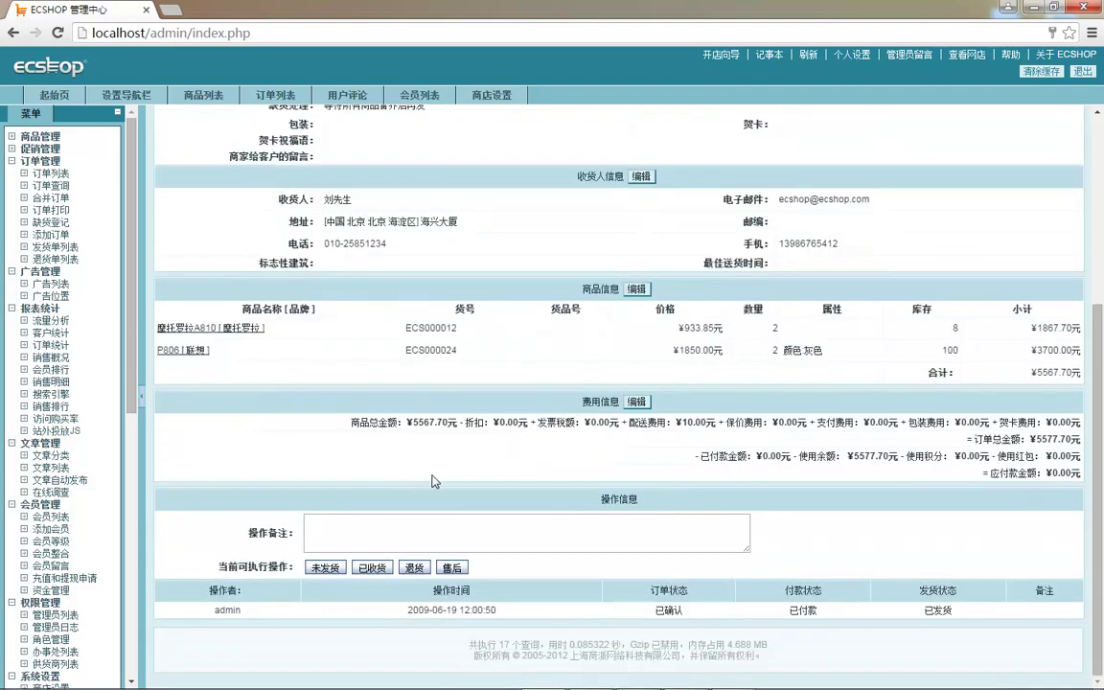
scroll(489, 450, up, 3)
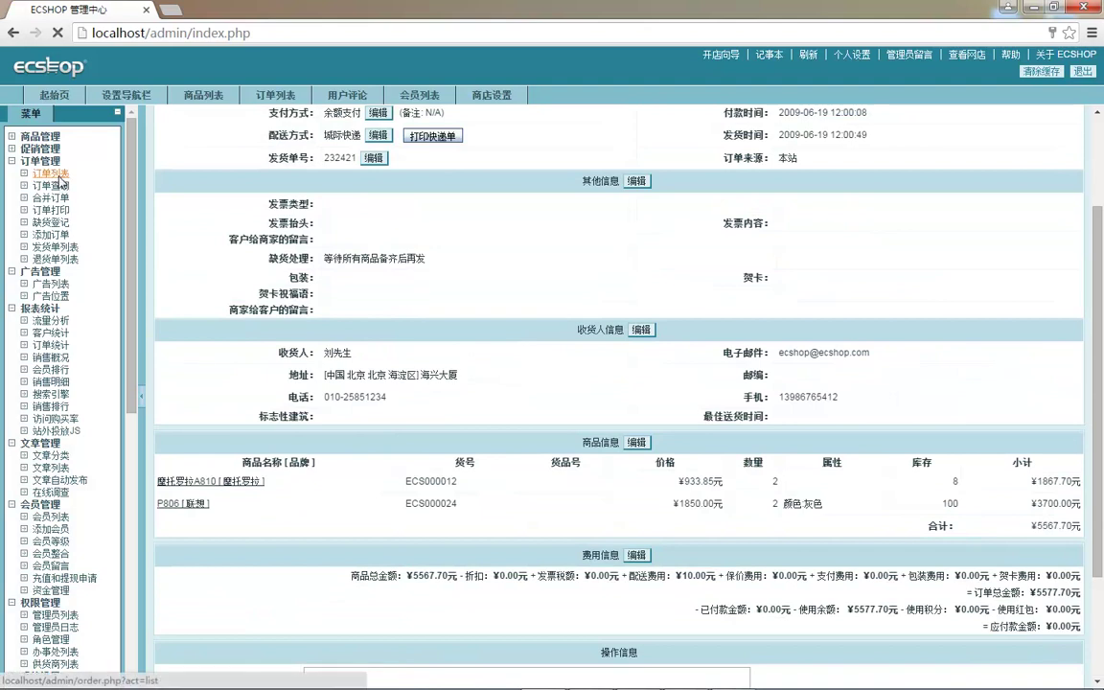
click(51, 174)
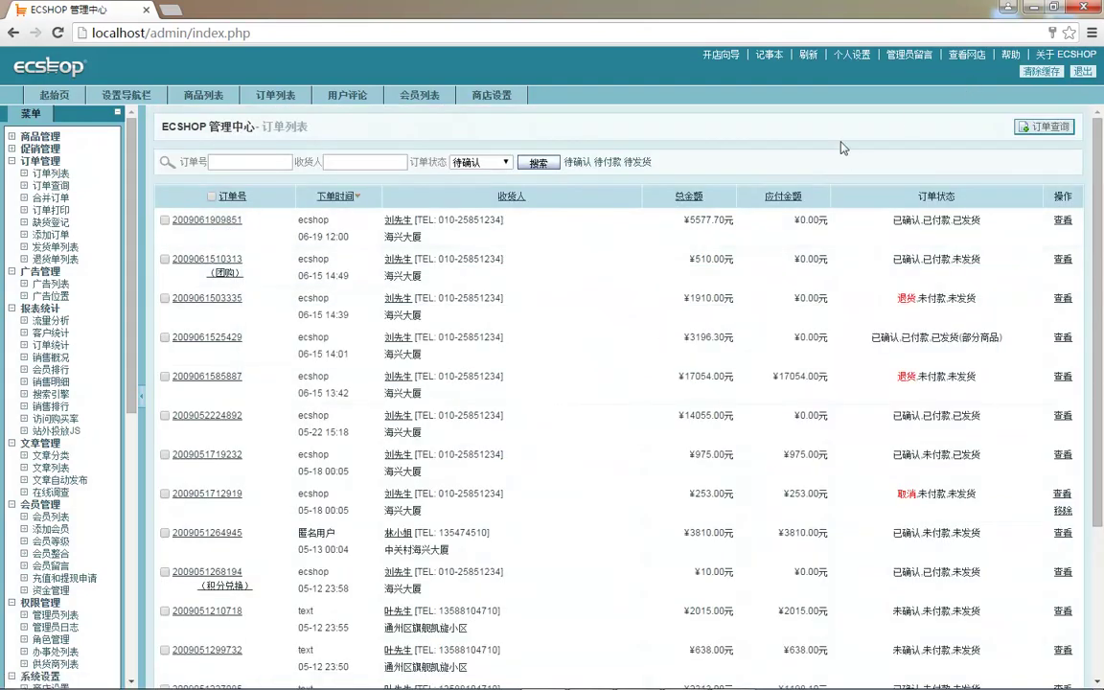
- Open the storefront's KD876 page, dismiss the off-shelf alert when adding it, and return to admin
click(963, 55)
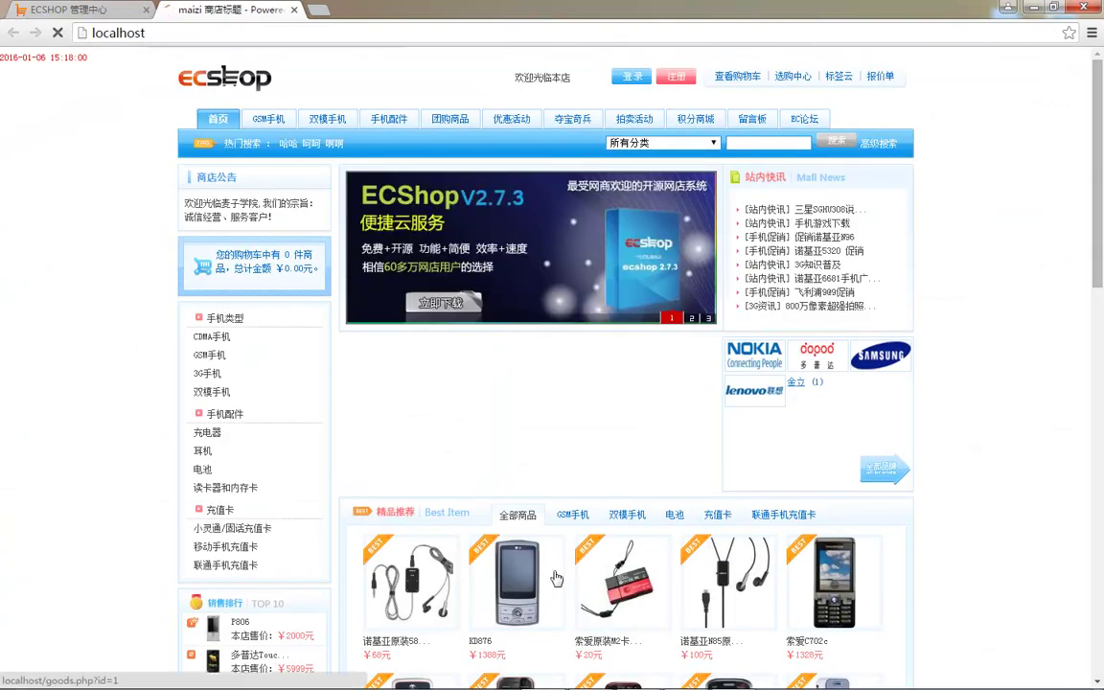
click(502, 577)
click(573, 471)
click(640, 129)
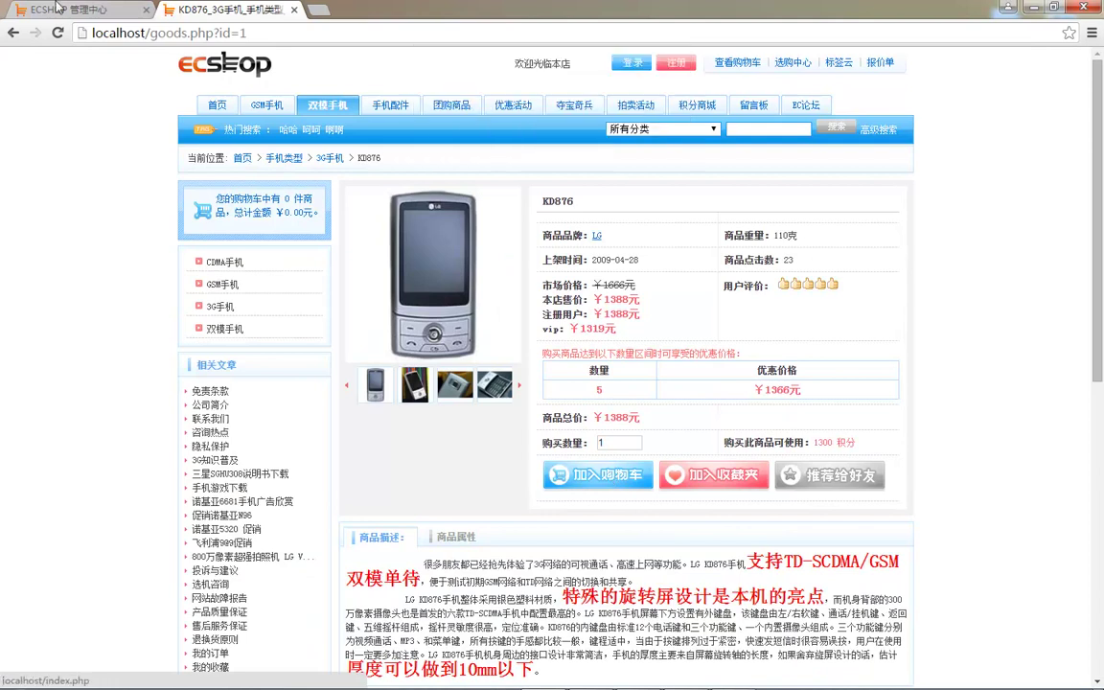
click(62, 8)
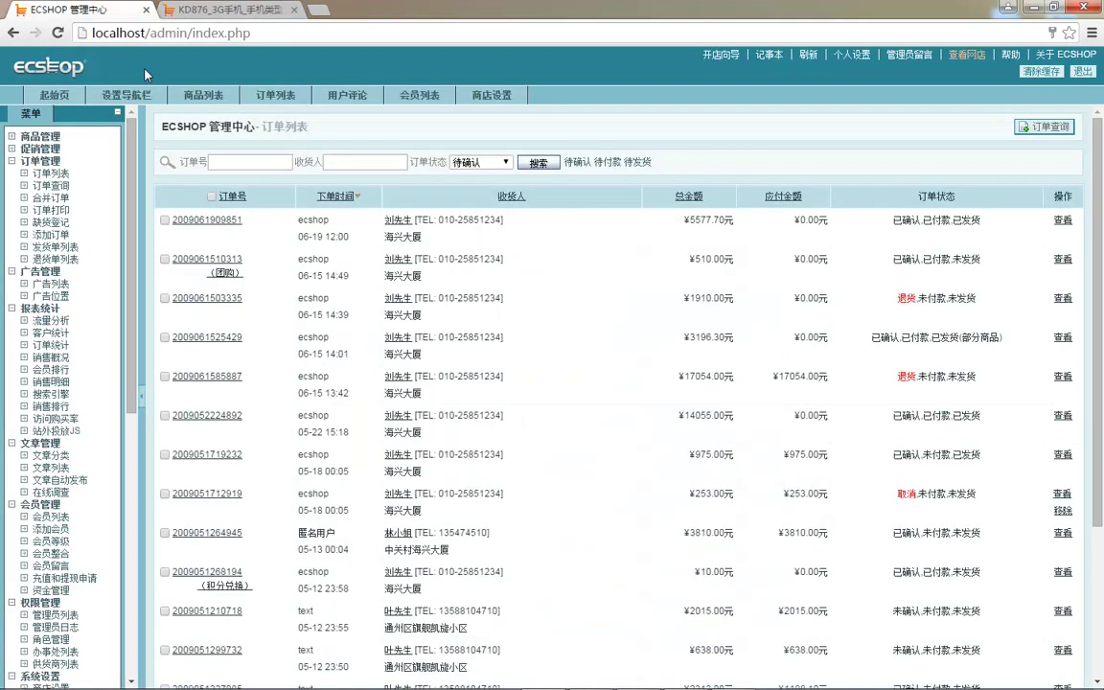
- Batch-set every product on the first product list page to 上架
click(41, 137)
click(41, 137)
click(42, 137)
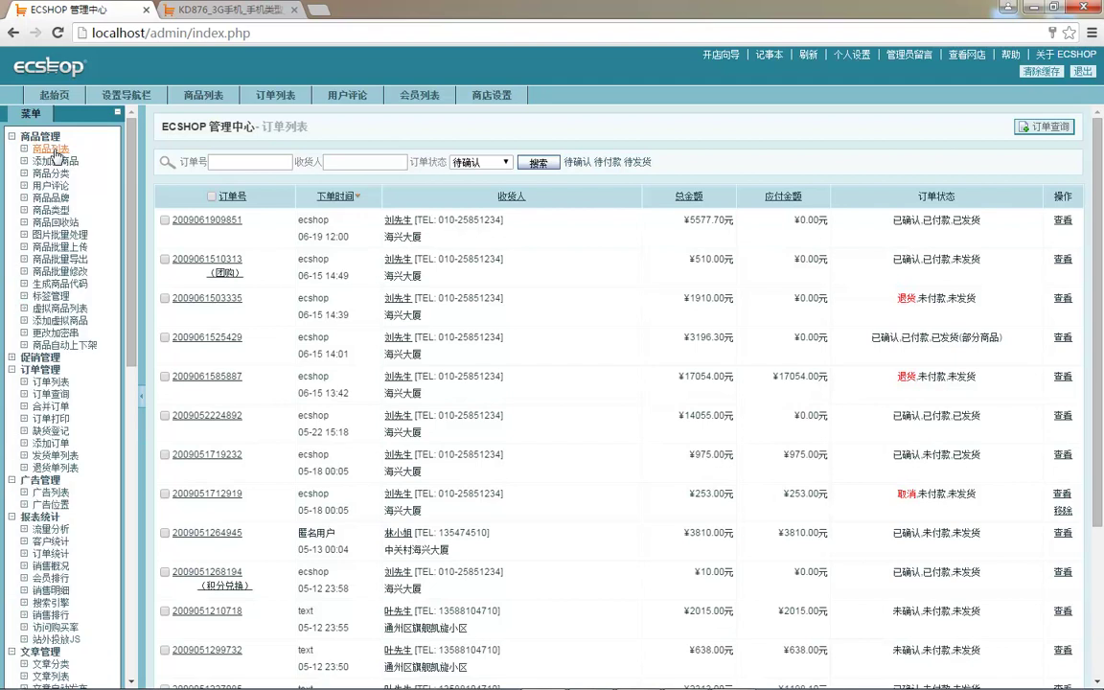
click(56, 161)
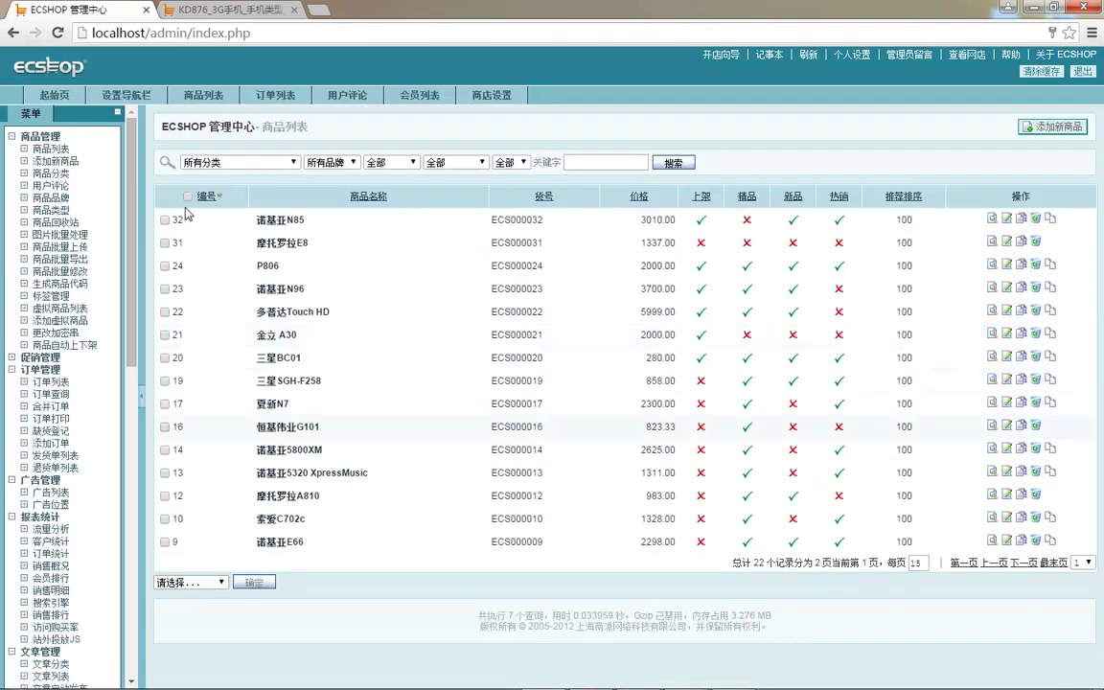
click(187, 196)
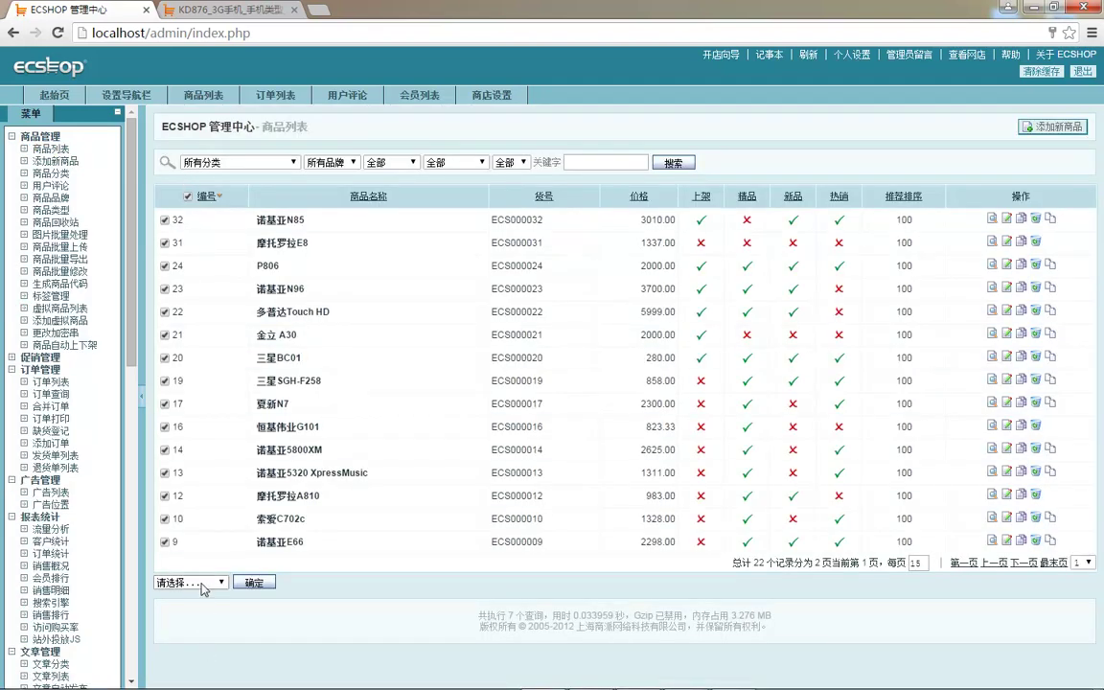
click(183, 581)
click(191, 457)
click(254, 582)
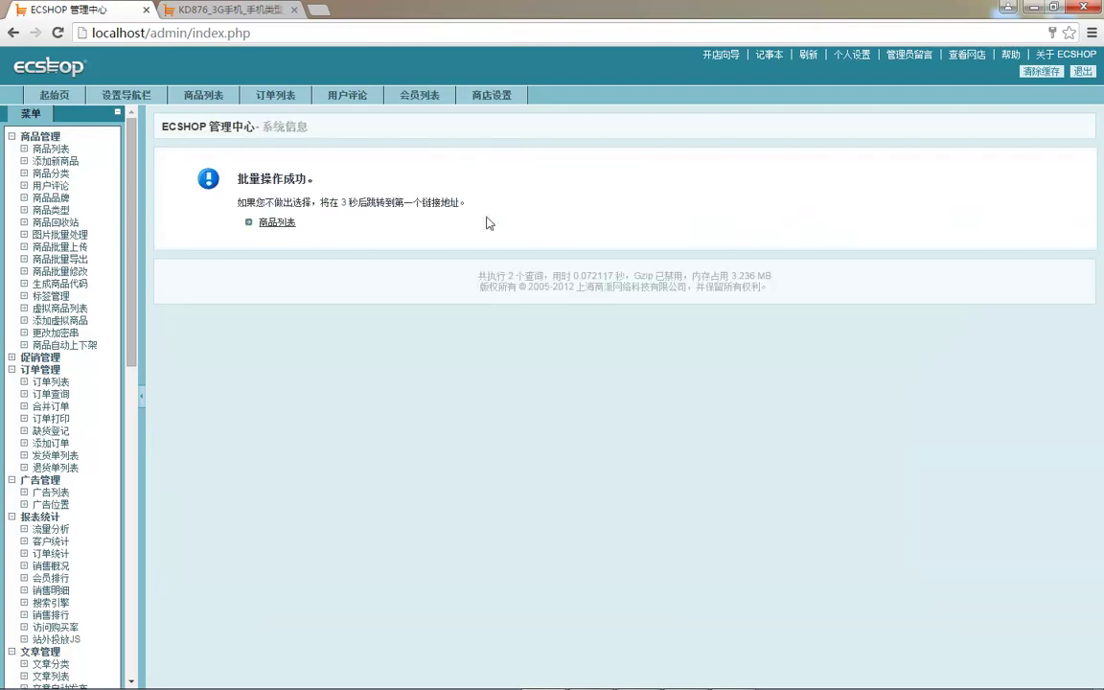
click(268, 206)
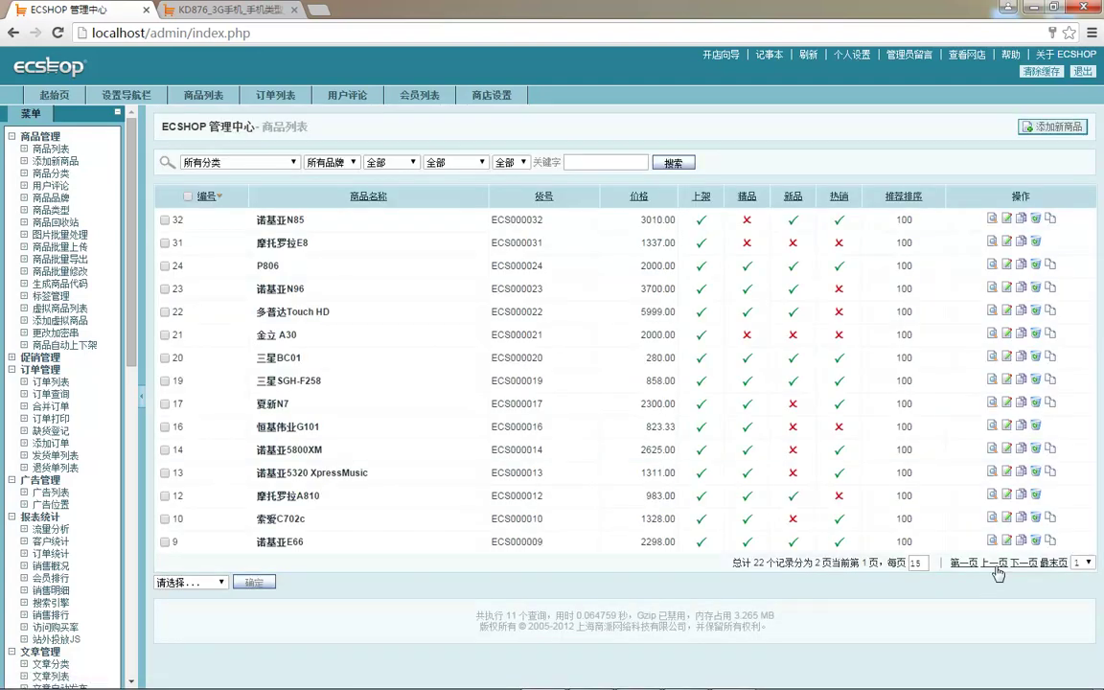
- Put the second page's products on sale too, clear the cache, and return to the KD876 page
click(1024, 562)
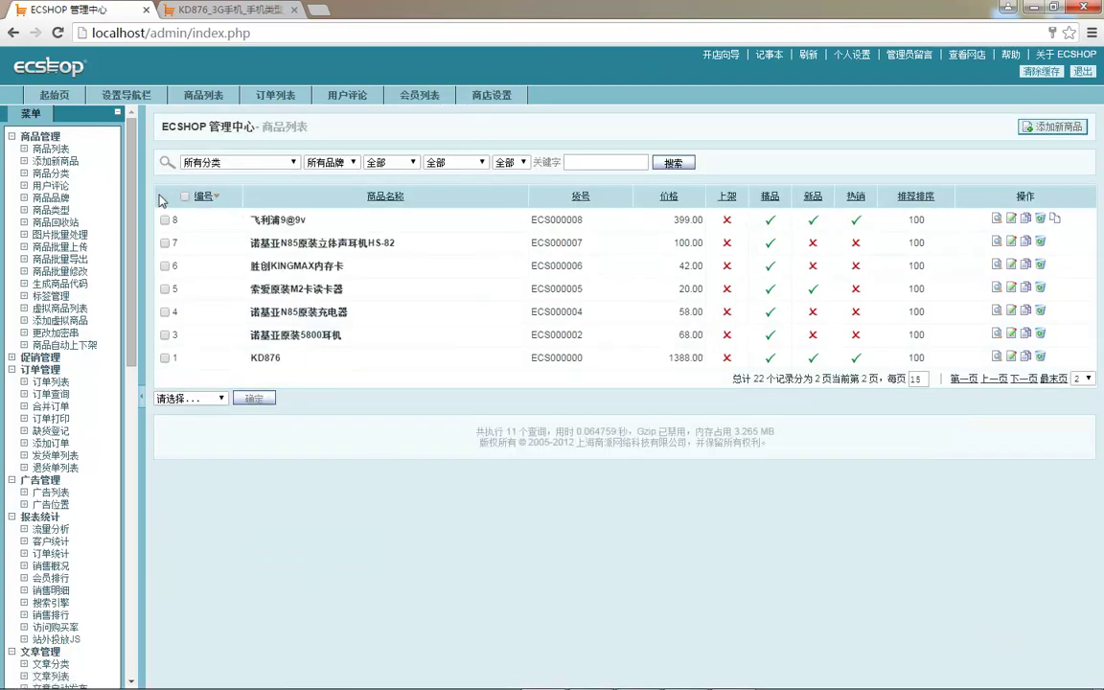
click(185, 196)
click(191, 398)
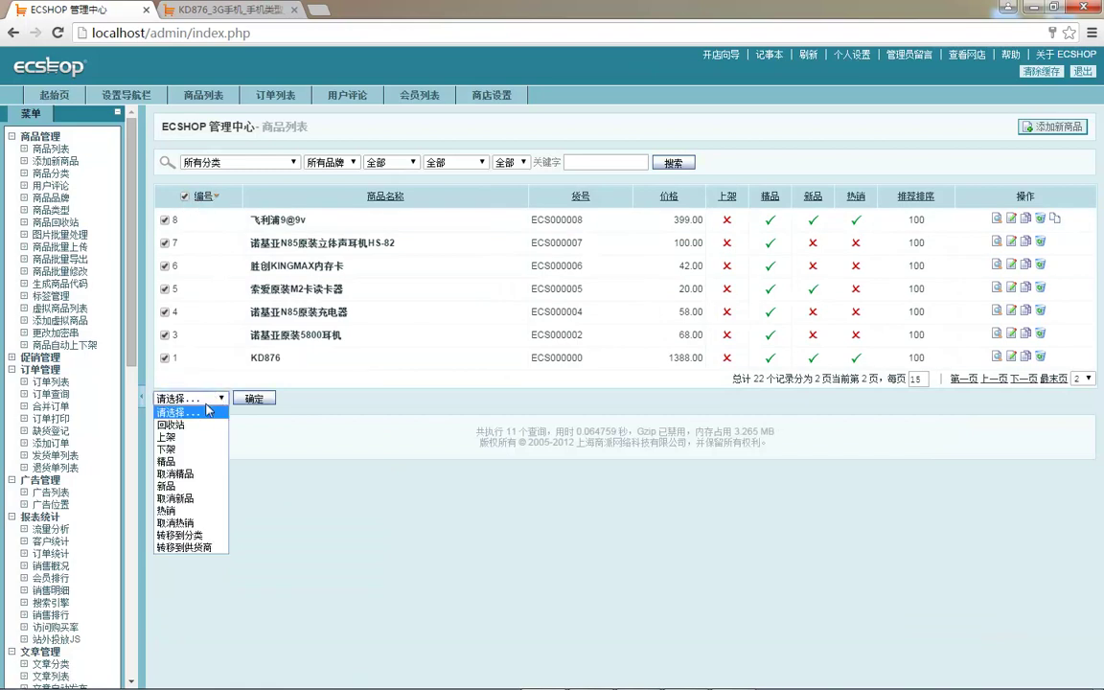
click(191, 438)
click(254, 397)
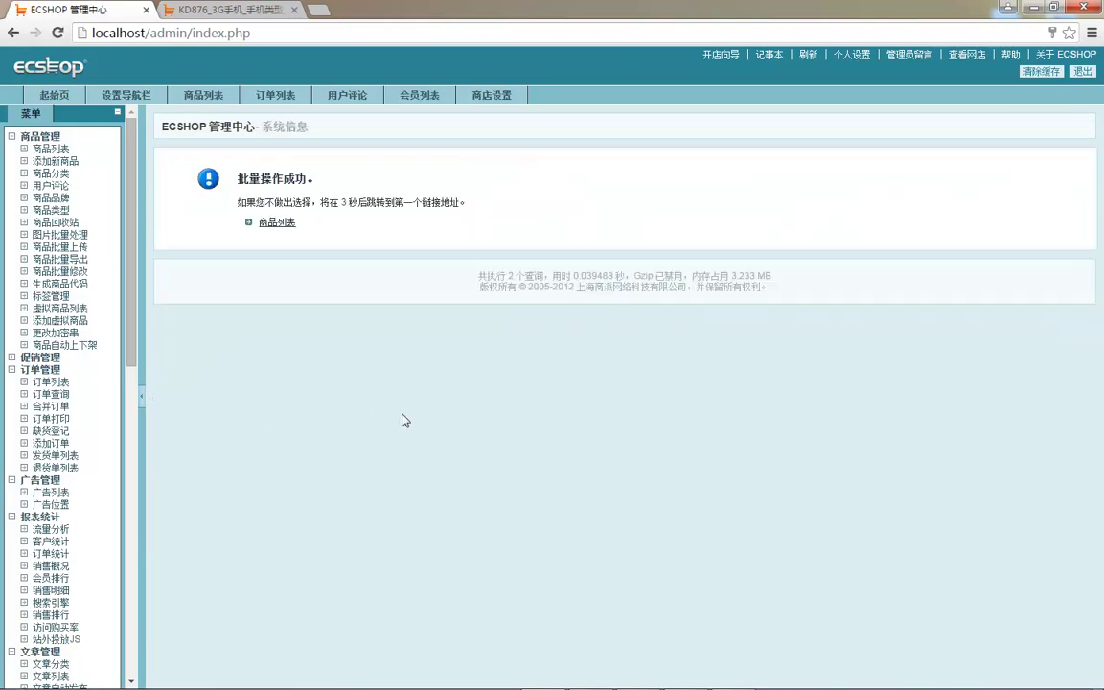
click(1028, 83)
click(50, 149)
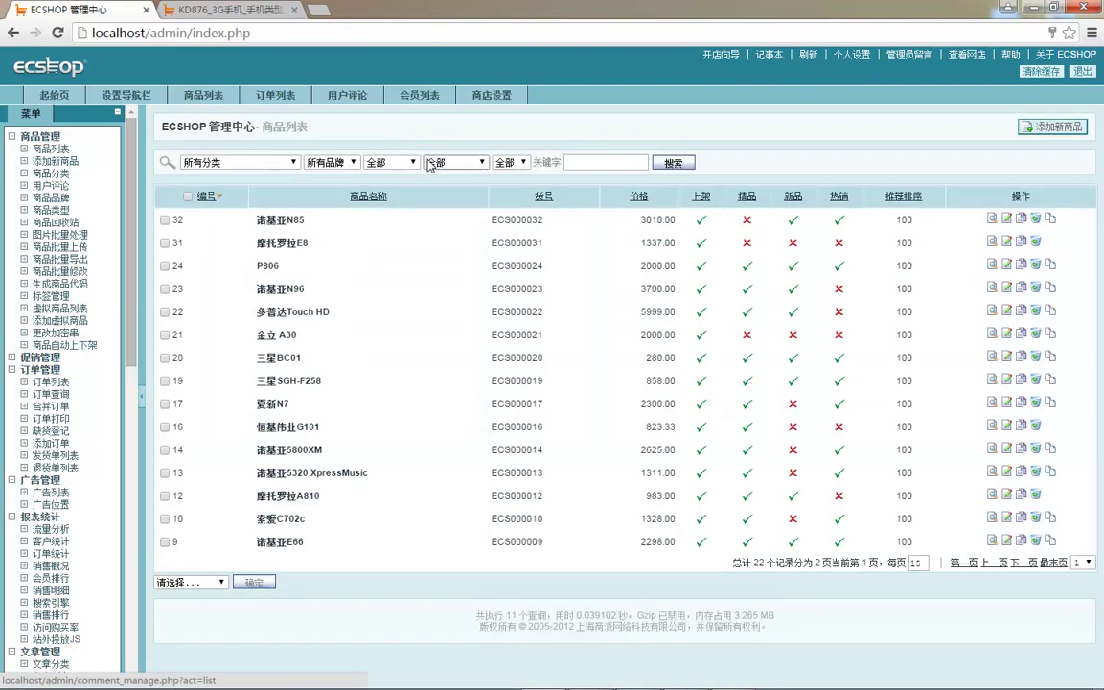
click(220, 9)
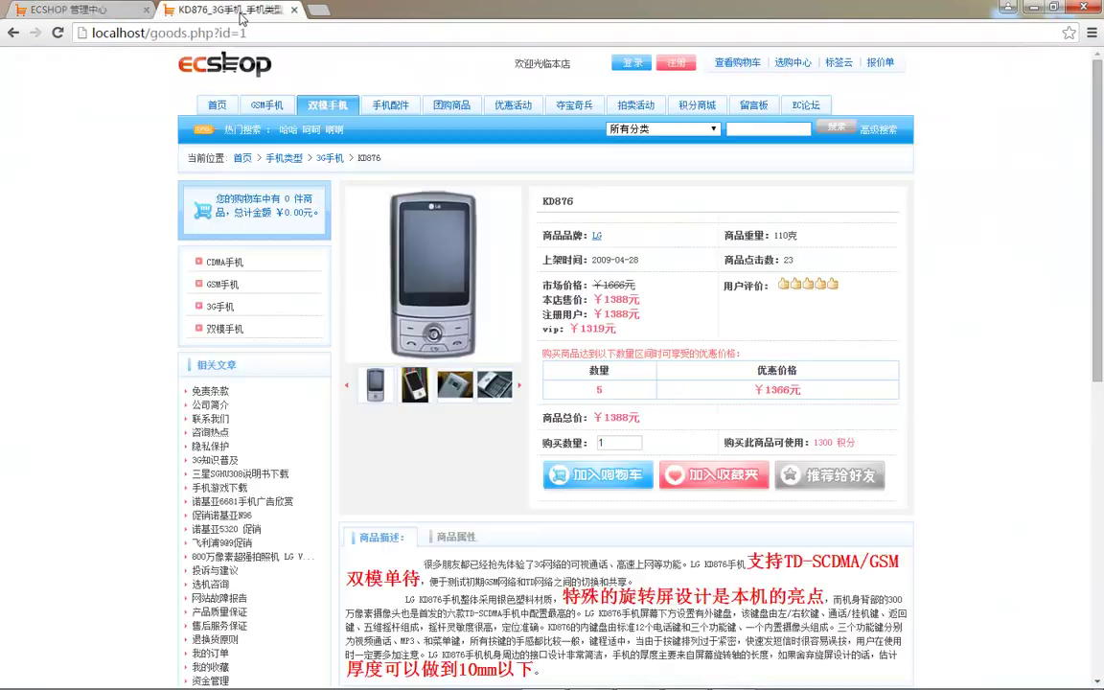
- Add KD876 to the cart, check out as a guest, and choose region 福建, 南平
click(565, 474)
click(854, 390)
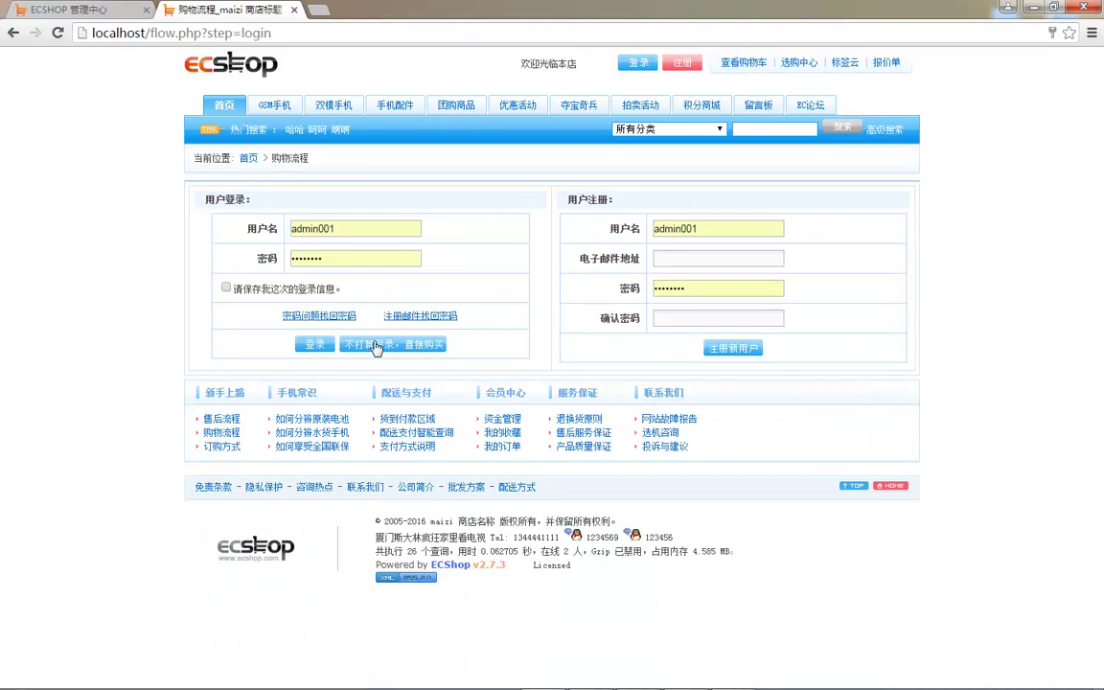
click(374, 344)
click(396, 218)
click(391, 263)
click(452, 216)
click(445, 278)
- Fill in the consignee's name, detailed address, e-mail and phone number
click(350, 245)
text(dsfs)
key(space)
click(313, 266)
text(dsf)
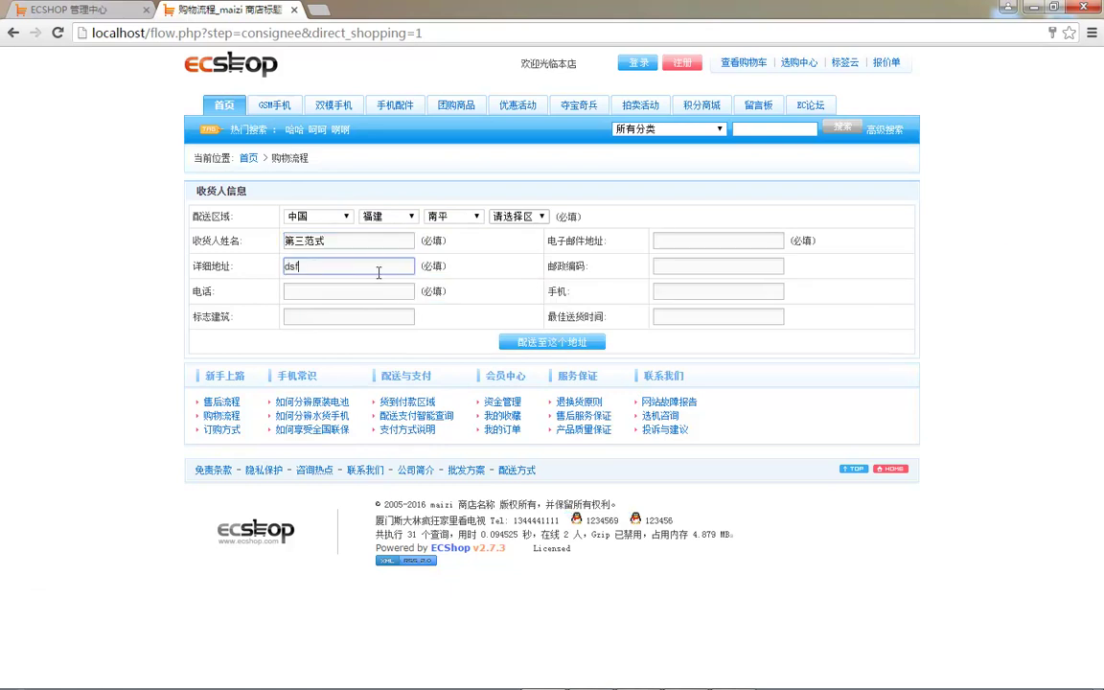
text(dsfdsfds)
key(space)
click(695, 240)
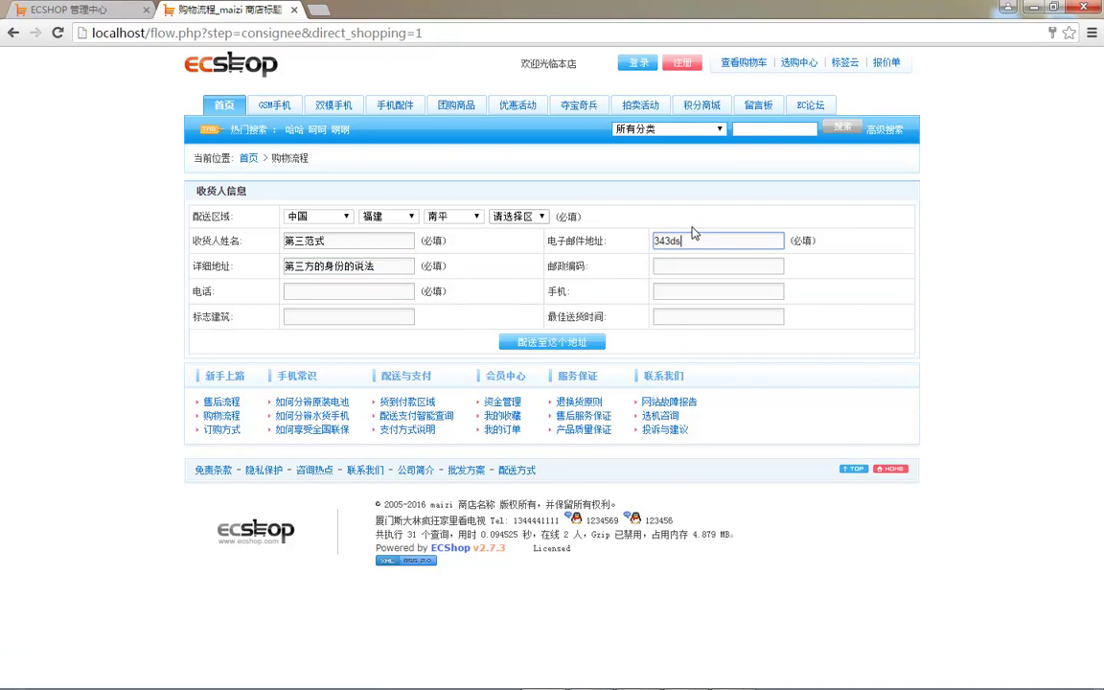
click(373, 293)
text(2324244)
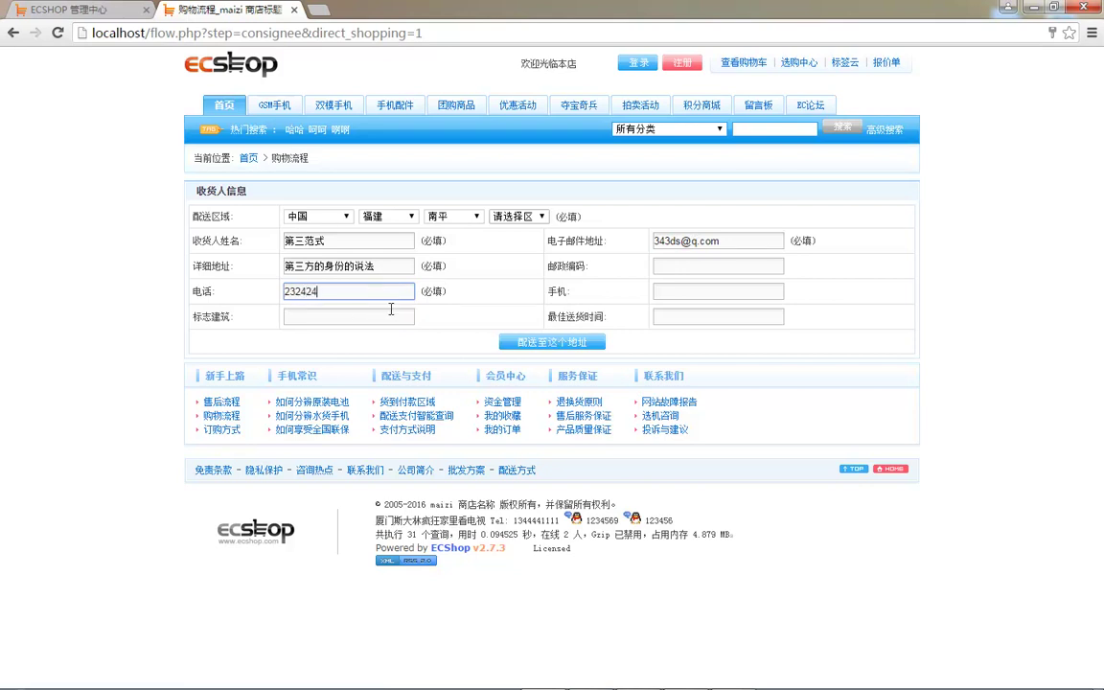
click(538, 338)
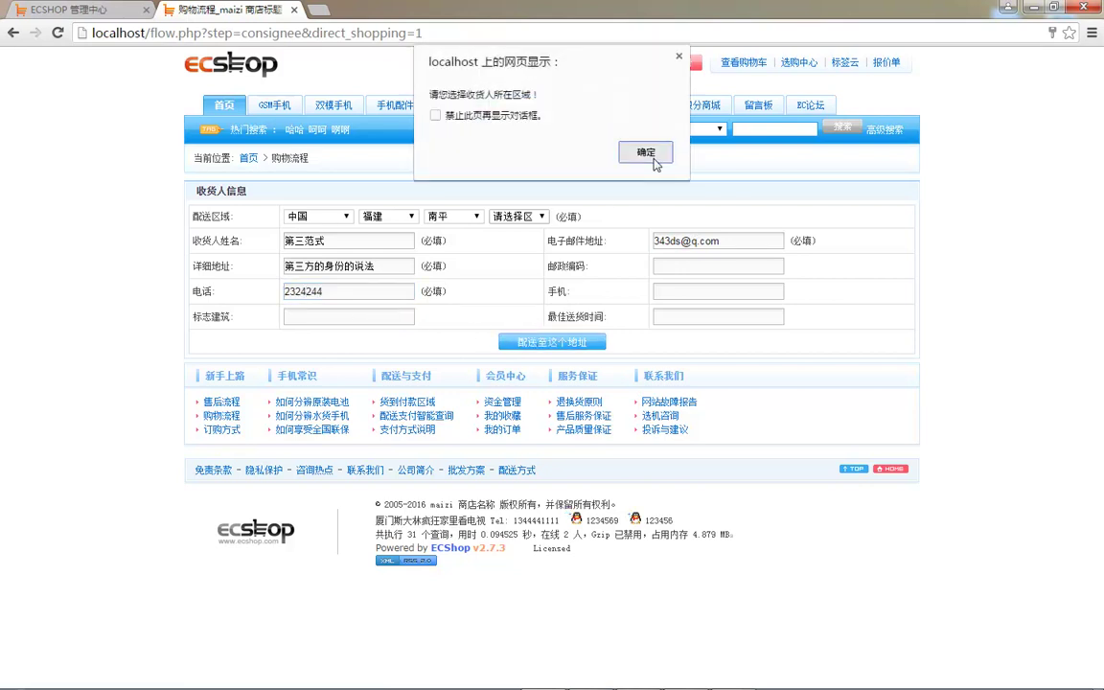
- Add district 武夷山市, confirm the address, choose 邮局平邮 shipping, and submit the order
click(645, 151)
click(518, 215)
click(542, 324)
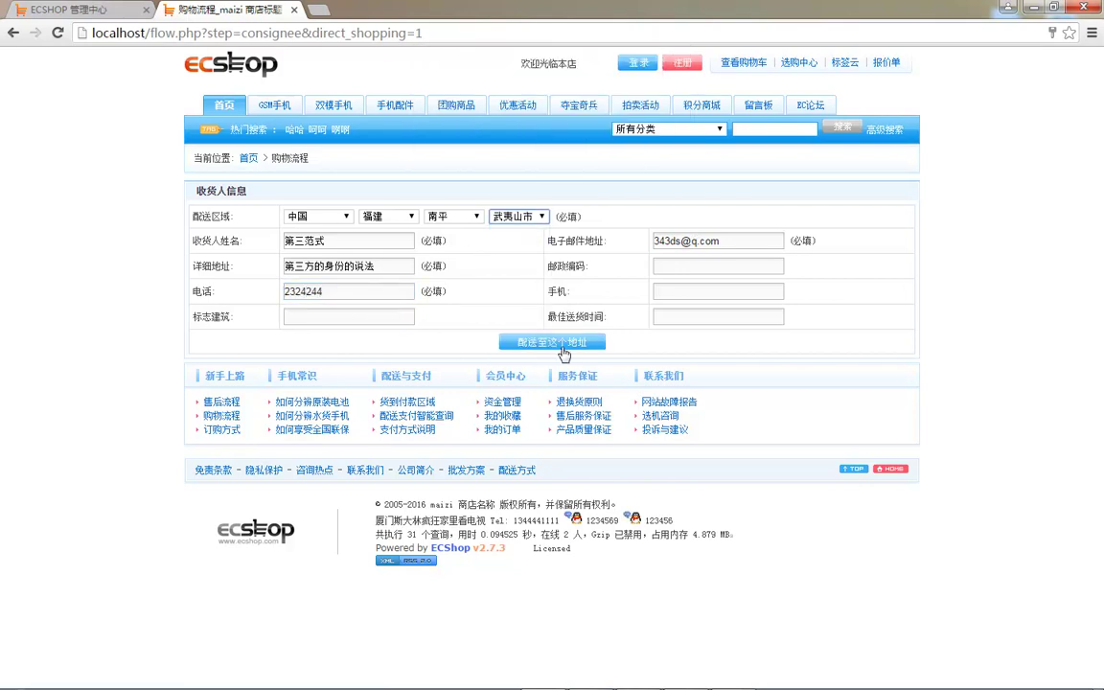
click(561, 347)
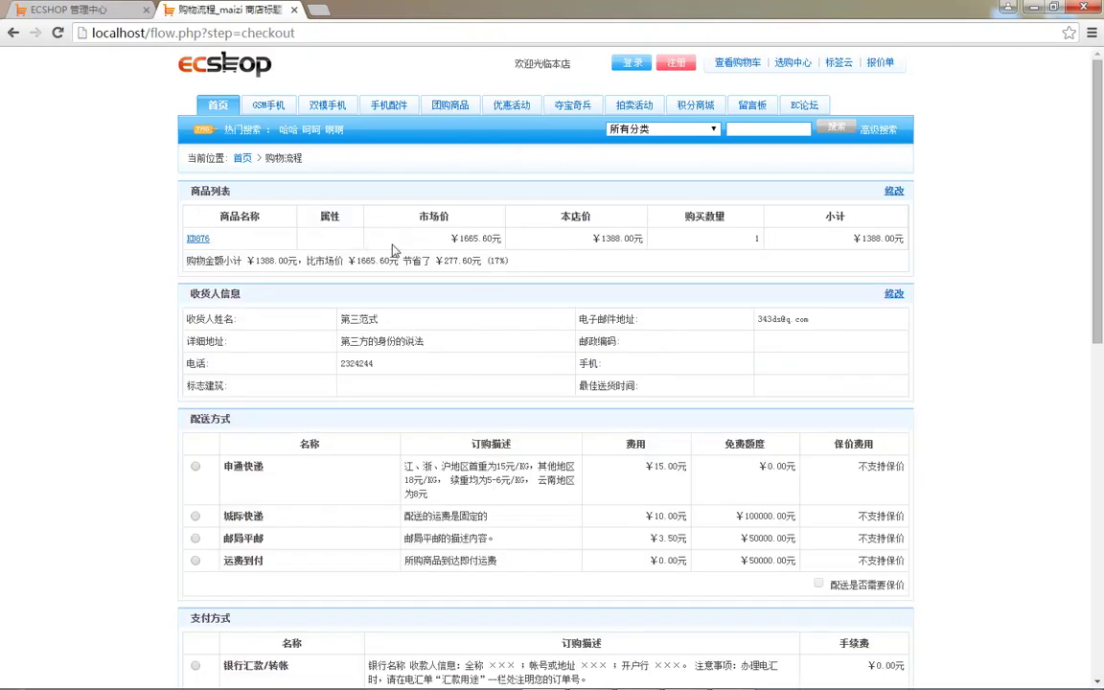
scroll(510, 298, down, 1)
click(195, 462)
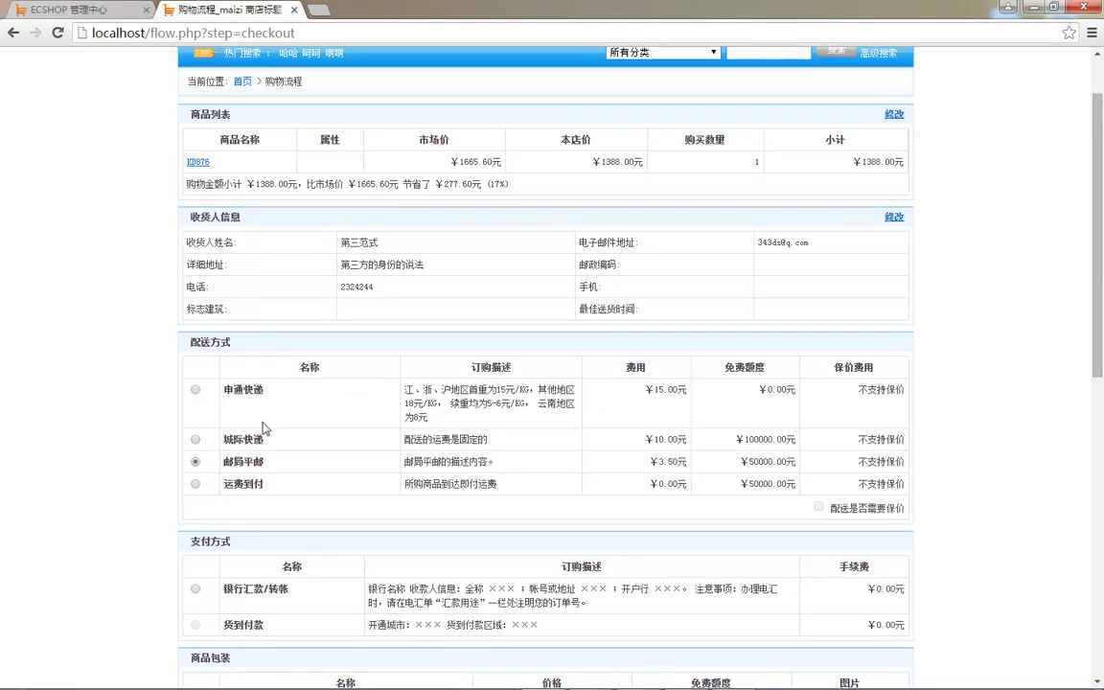
scroll(211, 383, down, 4)
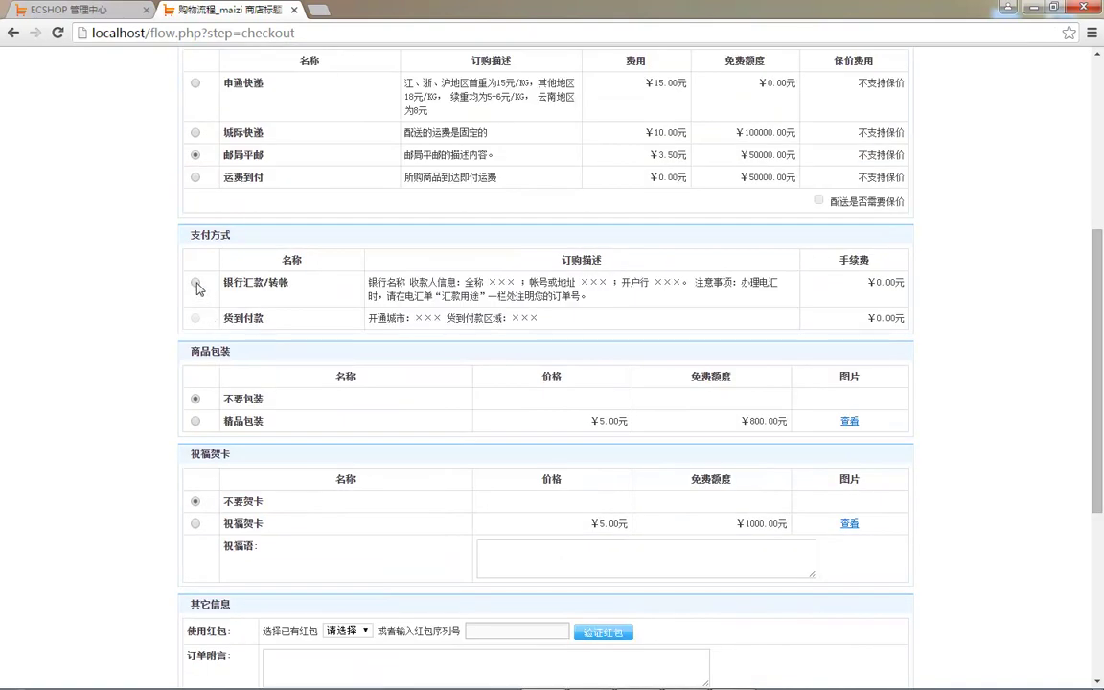
scroll(206, 405, down, 1)
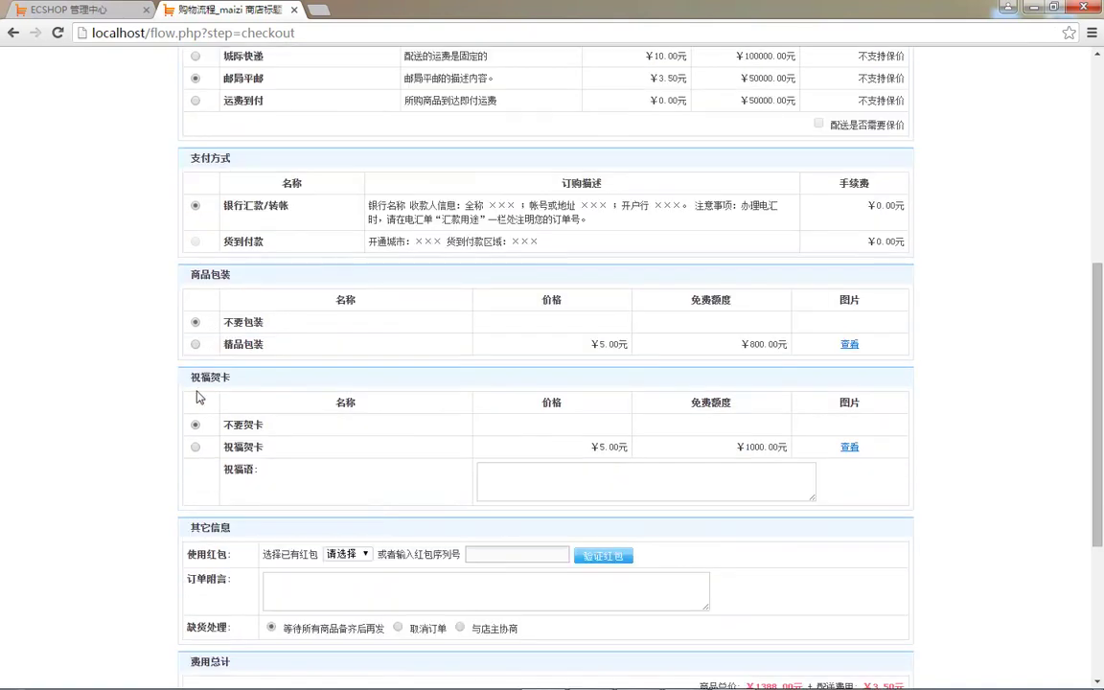
scroll(237, 414, down, 1)
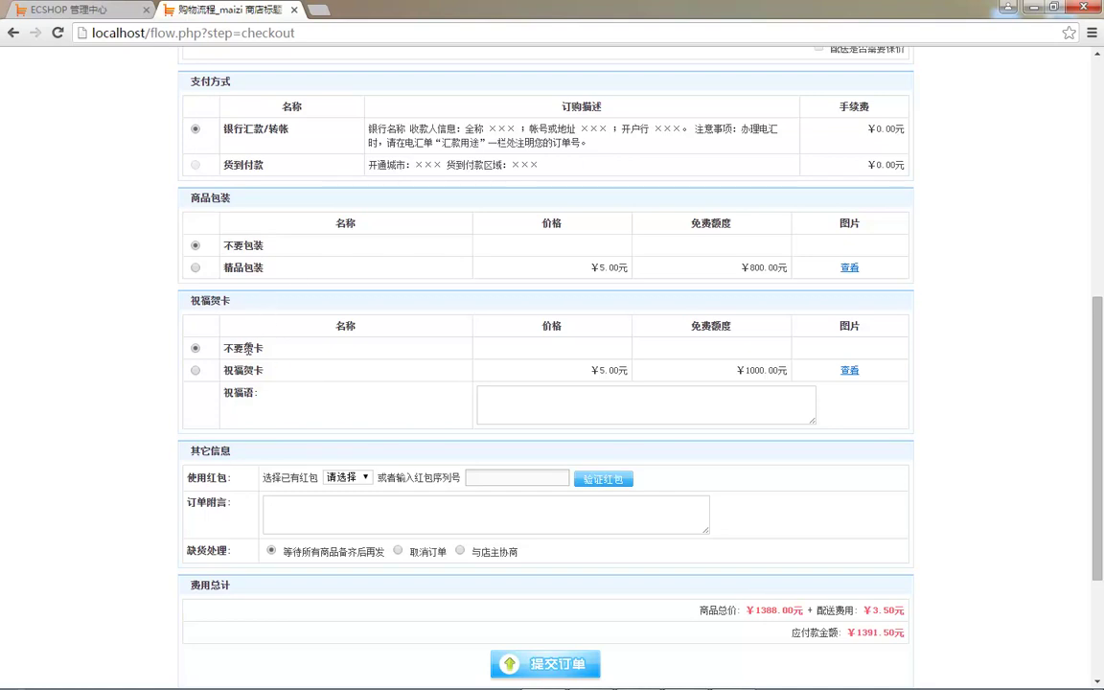
scroll(296, 381, down, 2)
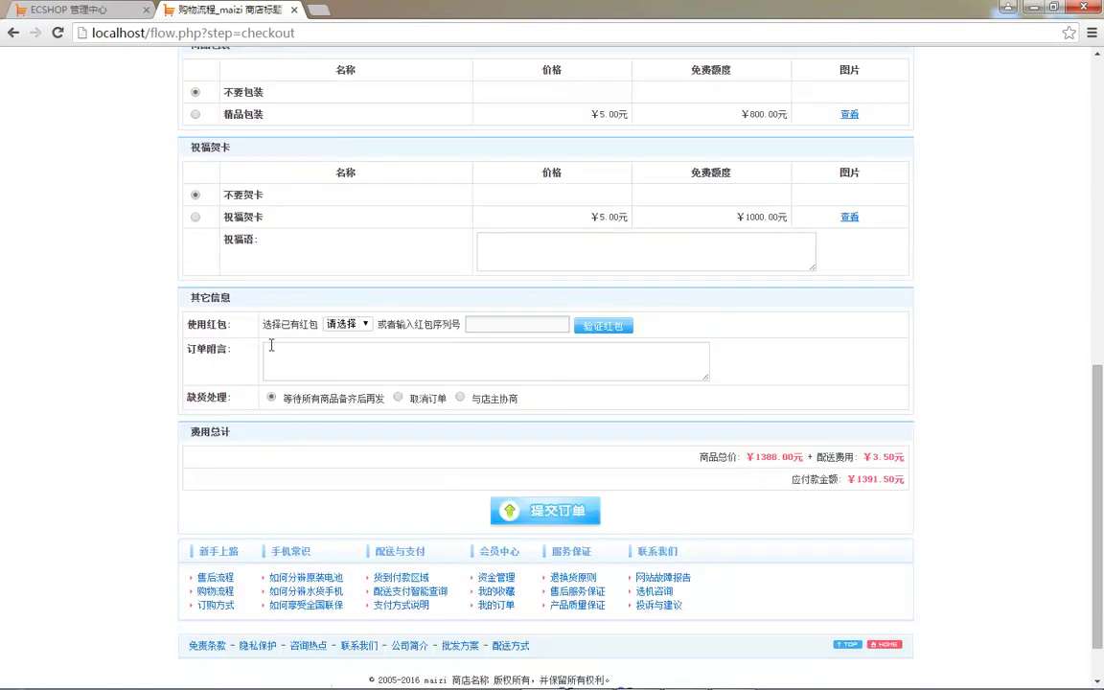
scroll(203, 383, down, 1)
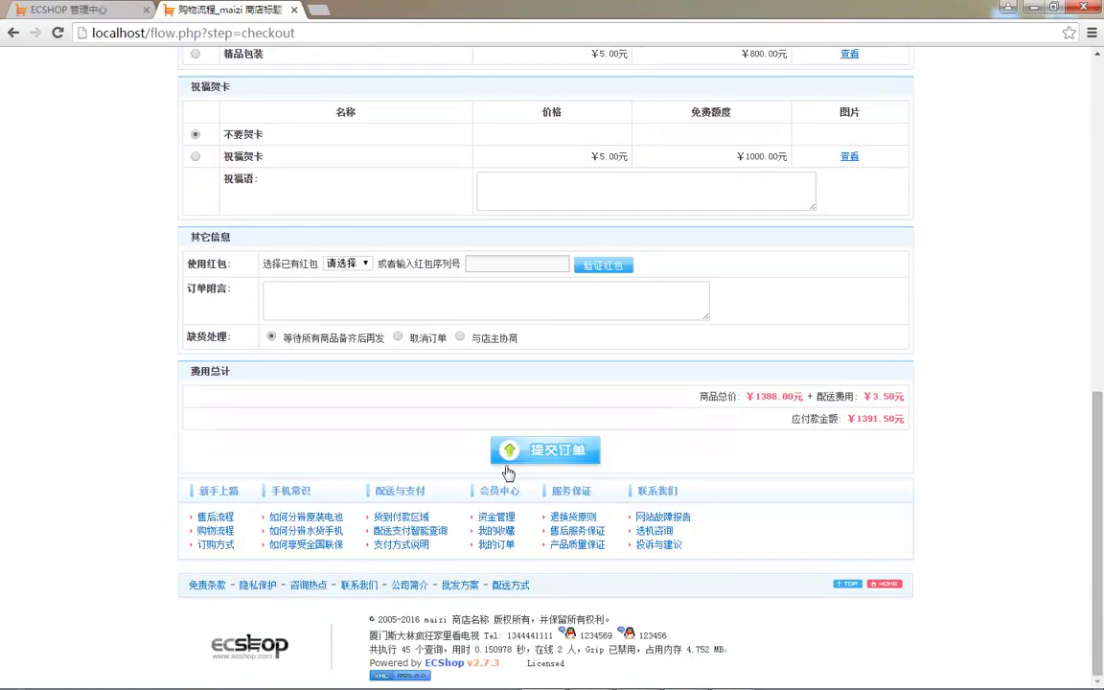
click(565, 448)
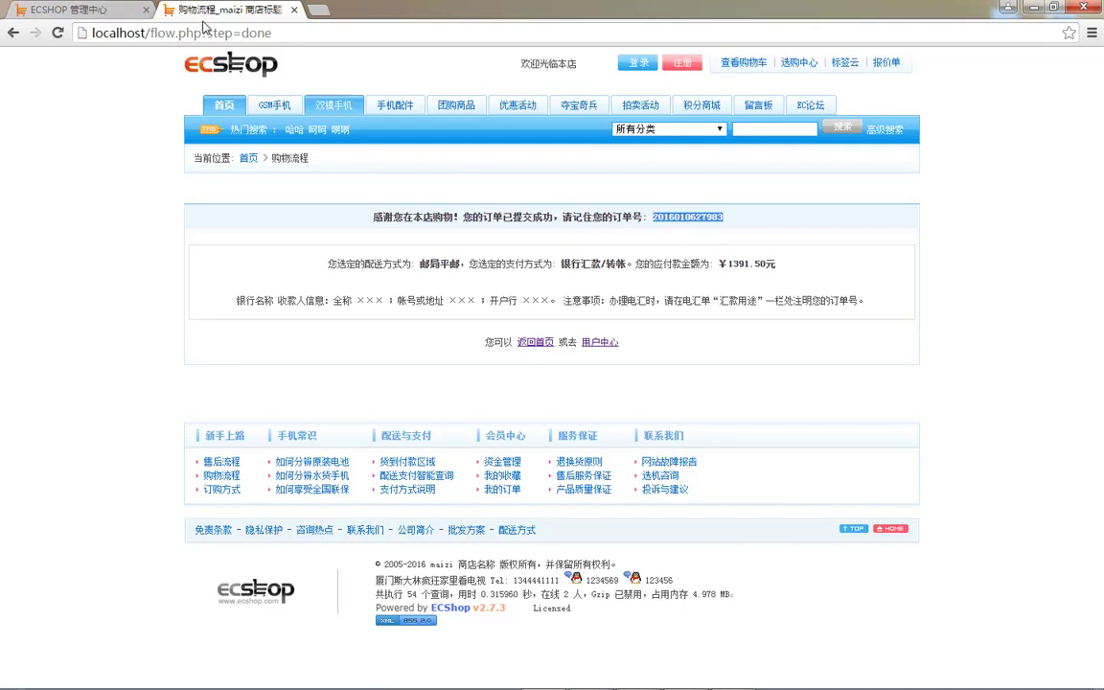
click(91, 9)
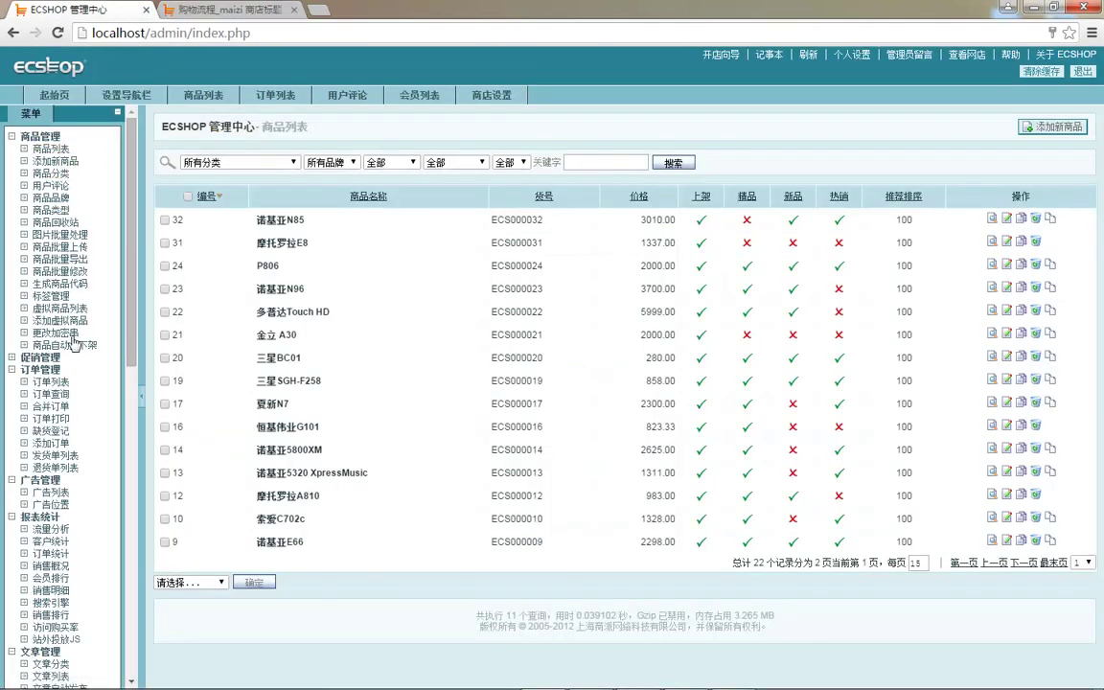
- Open 订单列表 and view the newest guest order, unconfirmed with ¥1391.50 due
click(52, 382)
click(13, 139)
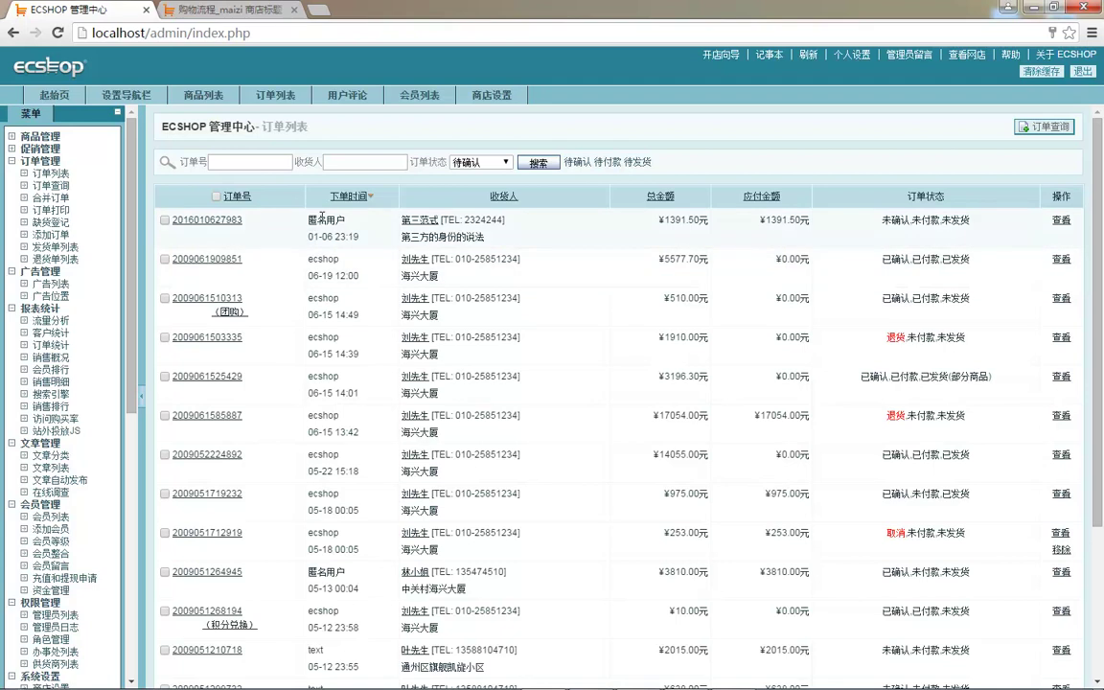
click(489, 220)
click(1058, 224)
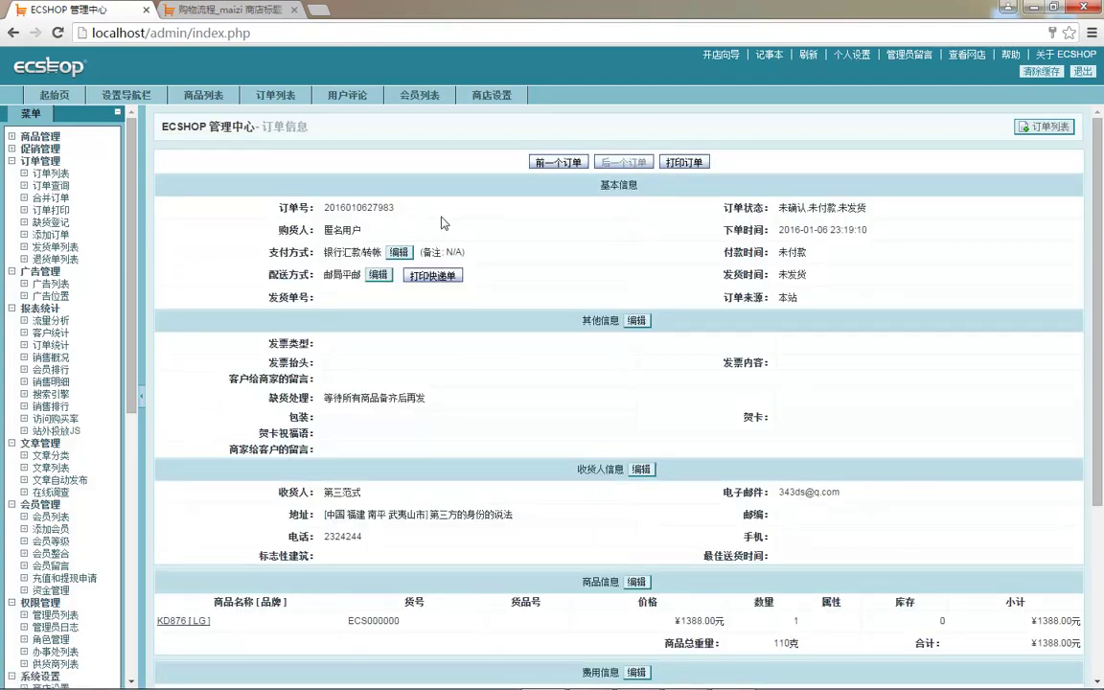
scroll(497, 222, down, 3)
scroll(542, 303, up, 2)
scroll(680, 272, down, 3)
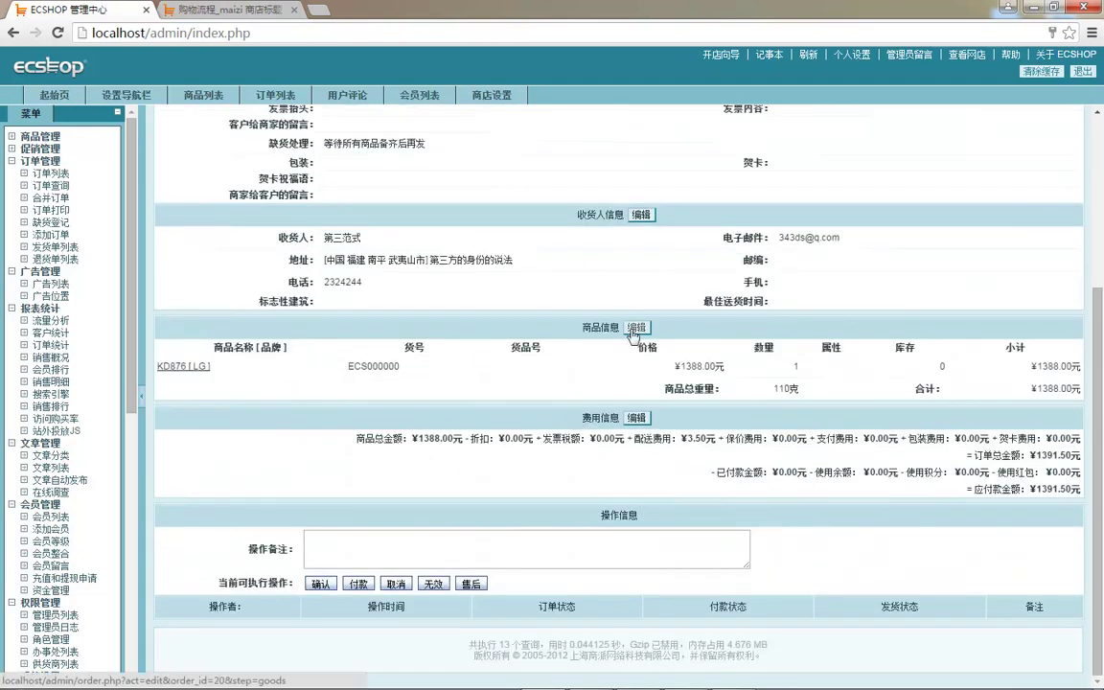
scroll(640, 321, up, 3)
- Edit the consignee information to add postcode 1143465 and save it
click(644, 369)
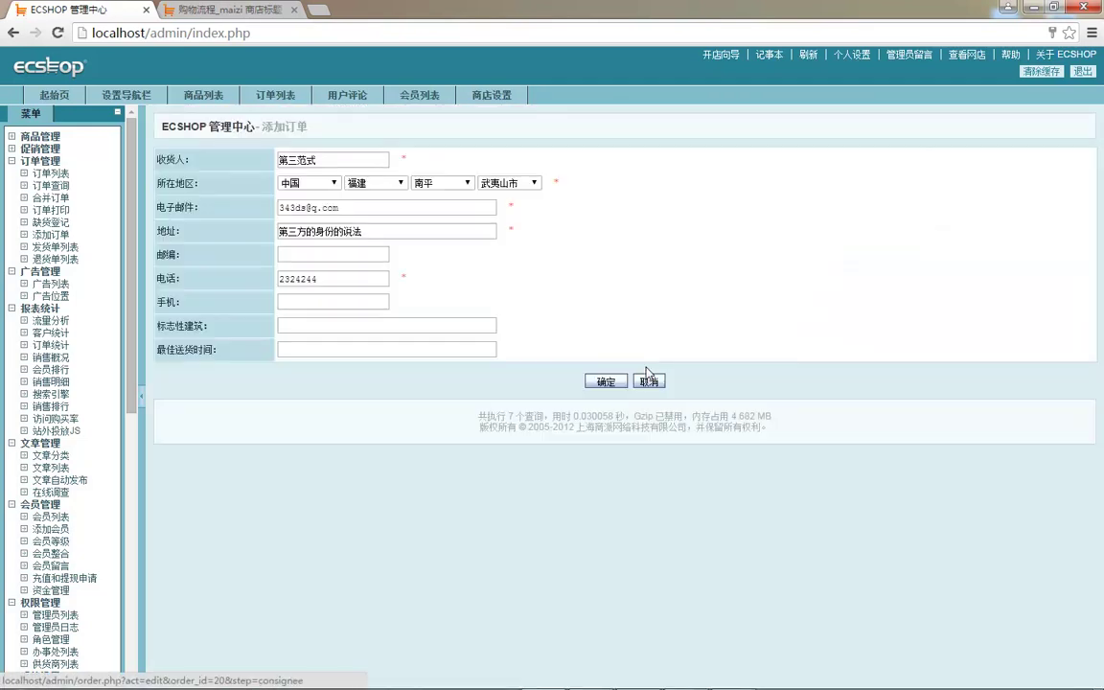
click(326, 254)
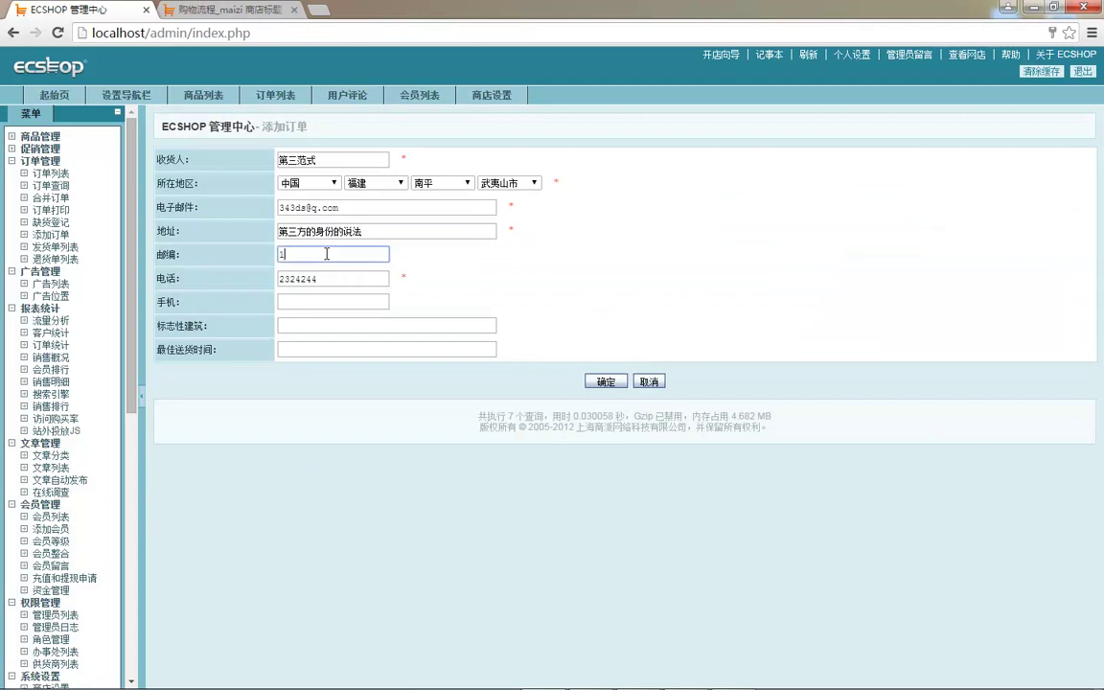
click(602, 382)
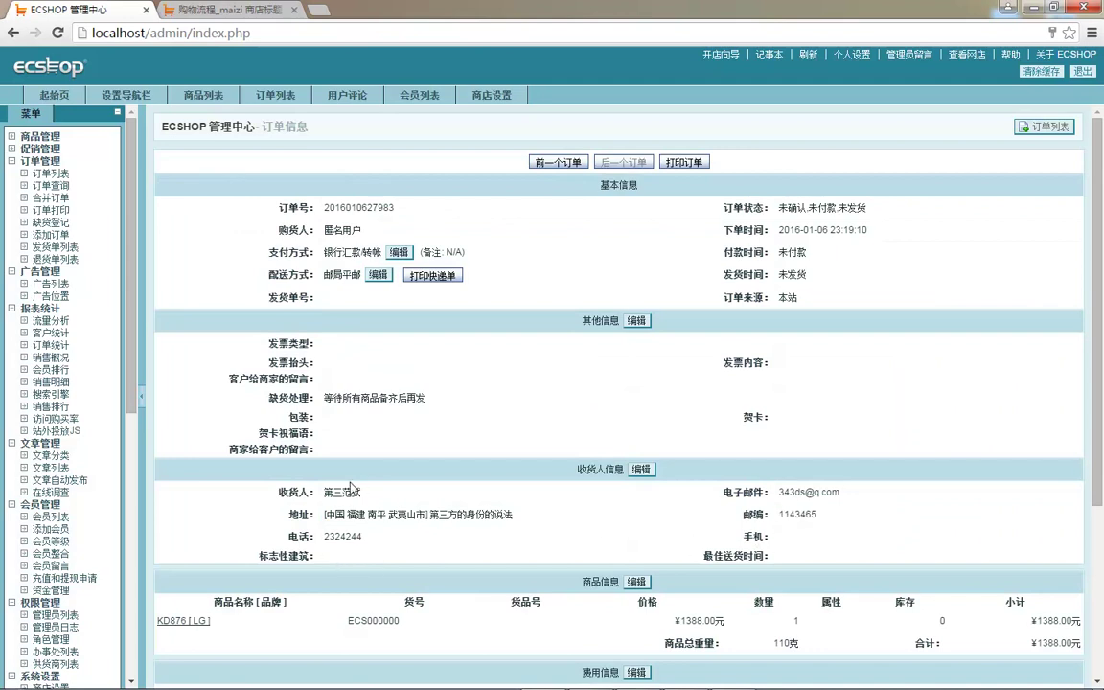
scroll(441, 383, down, 1)
scroll(454, 313, up, 1)
scroll(572, 394, down, 3)
double_click(333, 306)
click(812, 288)
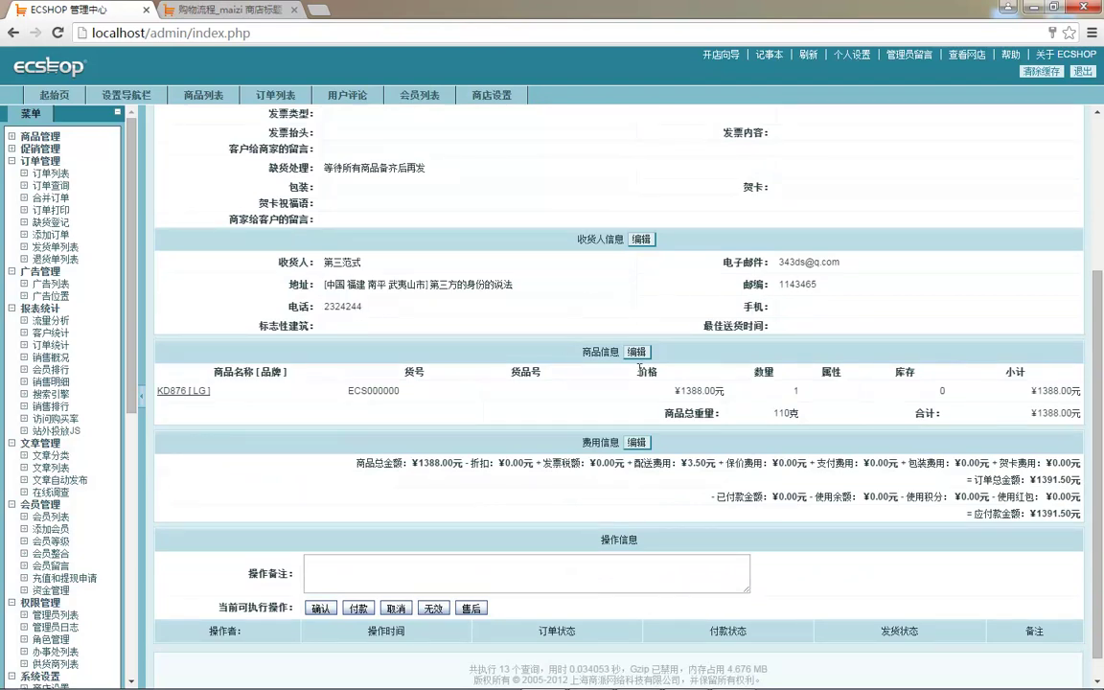
scroll(565, 345, up, 3)
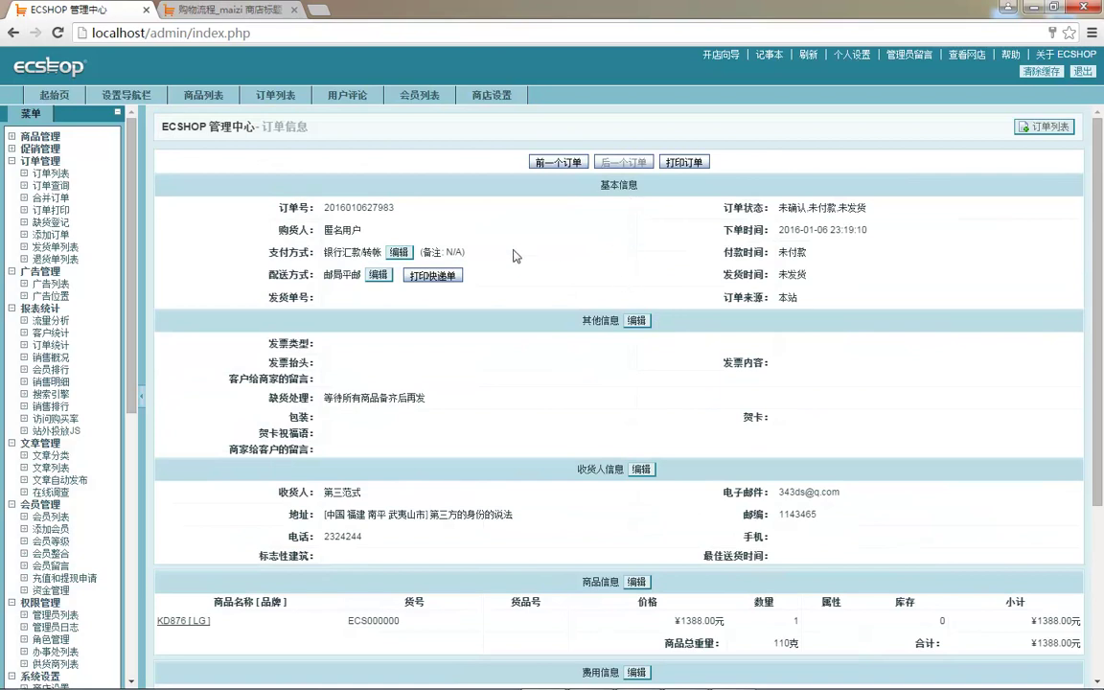
click(382, 277)
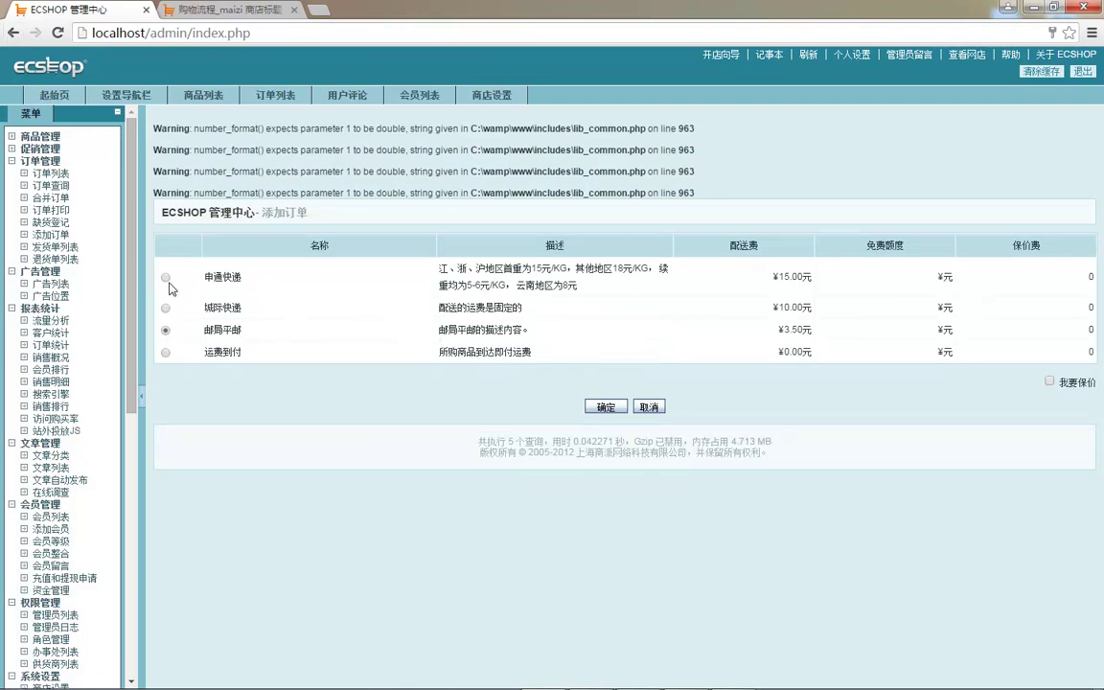
drag(193, 129, 421, 163)
click(532, 191)
key(alt+Left)
scroll(511, 381, down, 3)
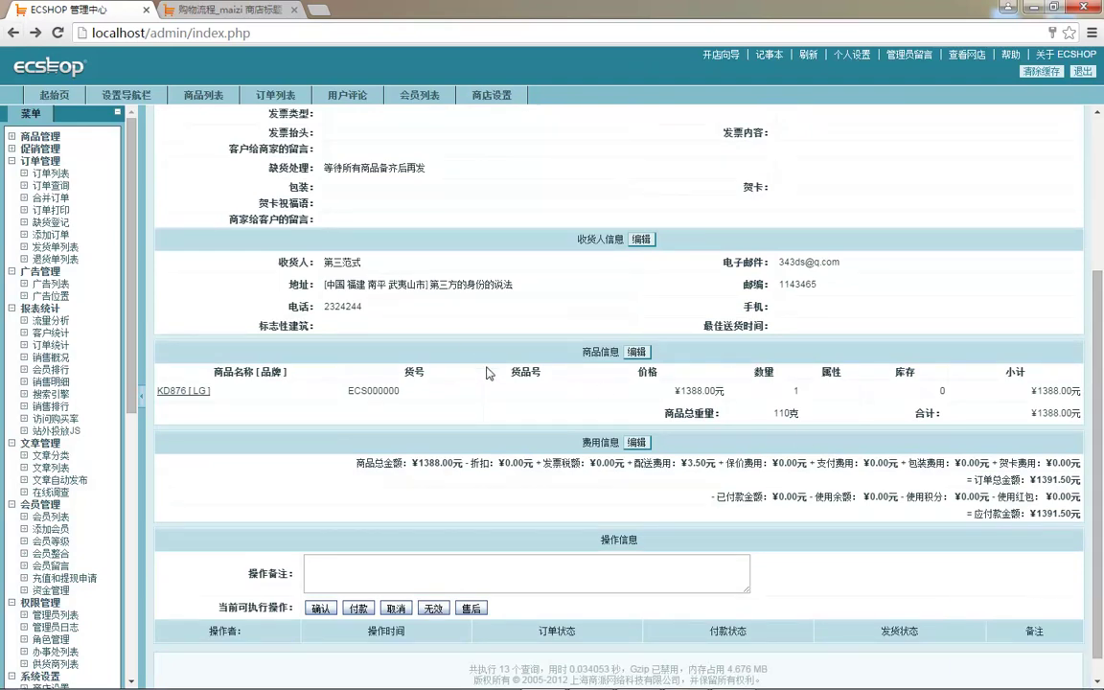
scroll(537, 383, down, 1)
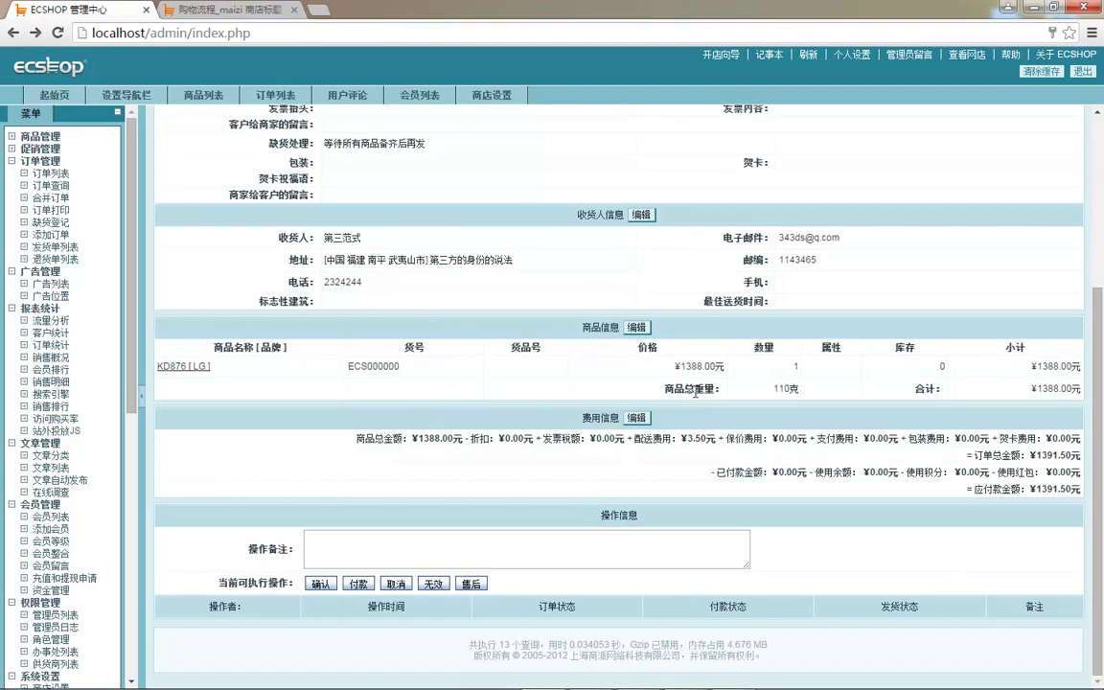
scroll(711, 373, up, 1)
scroll(711, 374, up, 1)
scroll(458, 553, down, 2)
- Confirm the order as valid with the operation note 确认有效订单
click(409, 550)
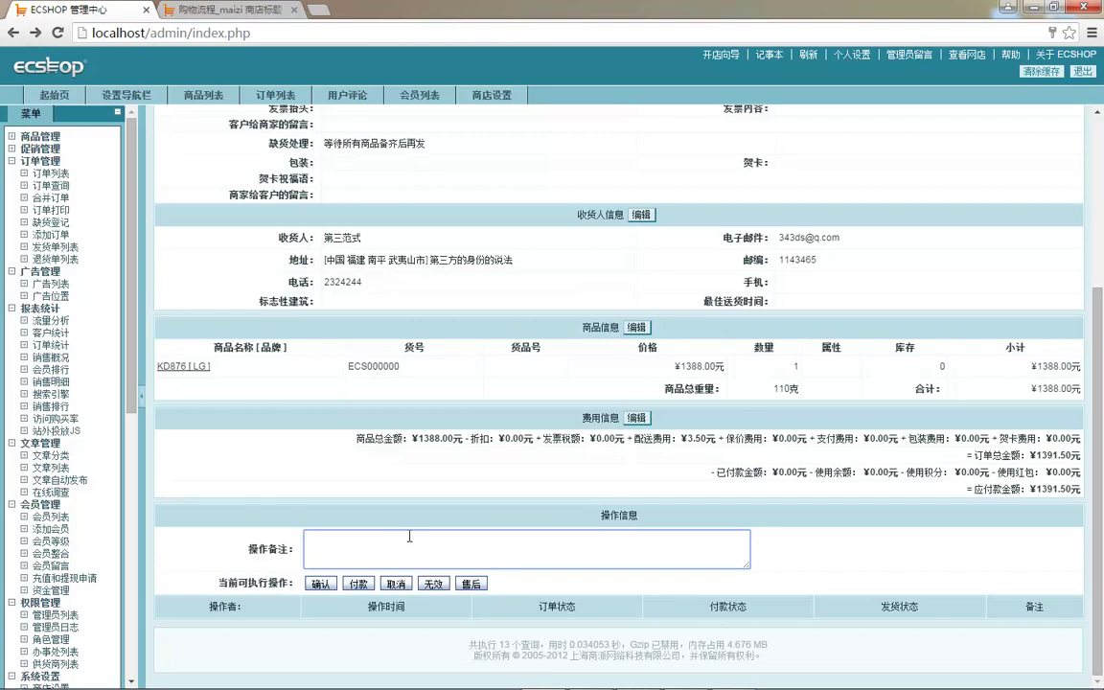
text(queren)
key(space)
text(youxiao)
key(space)
text(dingdan)
key(space)
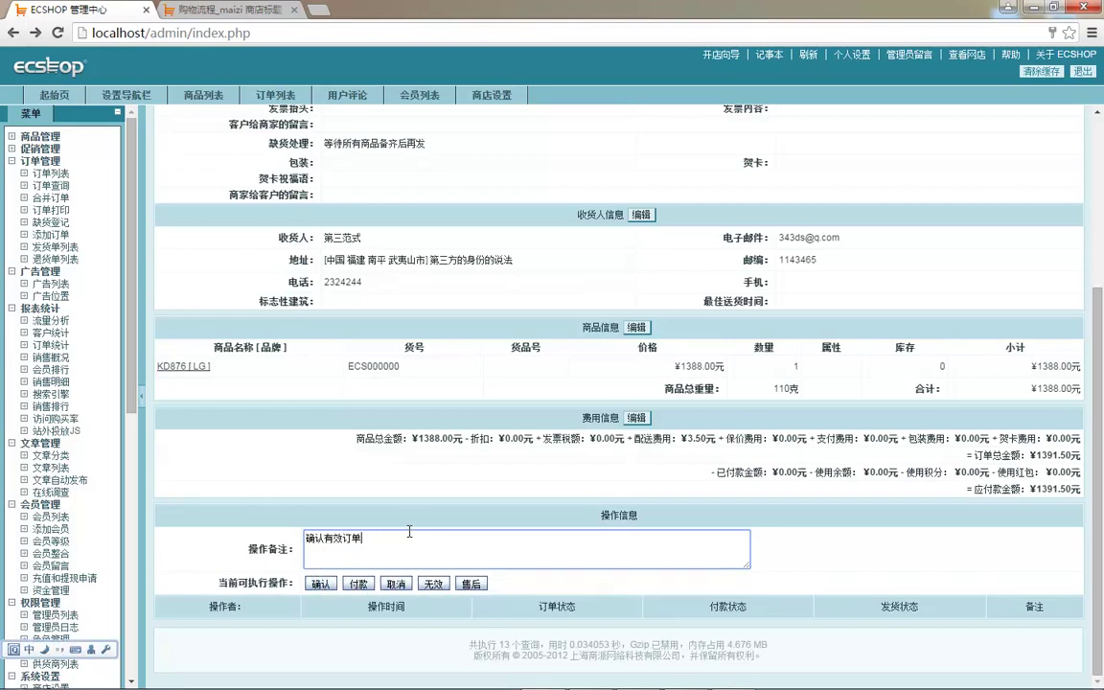
key(space)
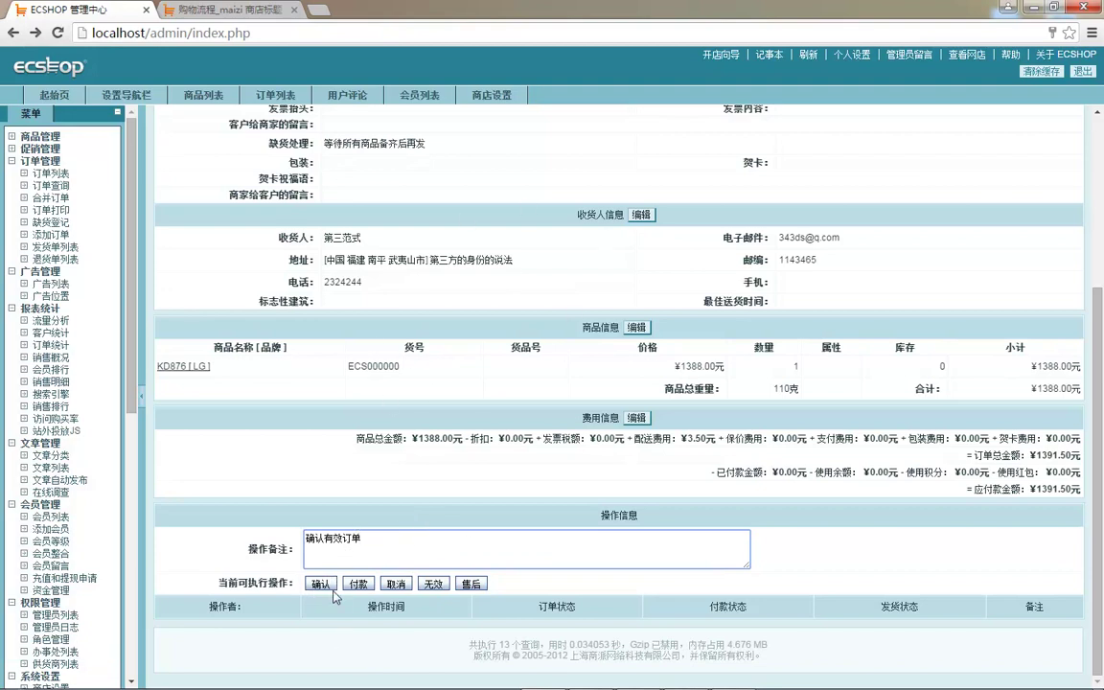
click(320, 583)
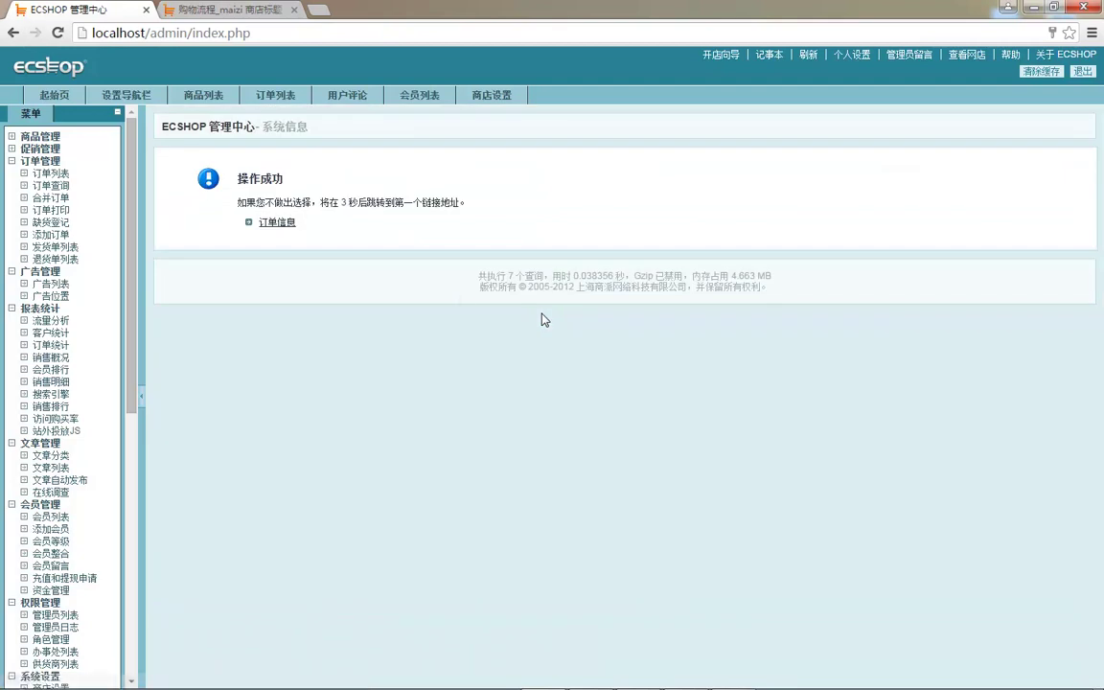
- Go back to the order list and reopen the newest order's details
click(277, 223)
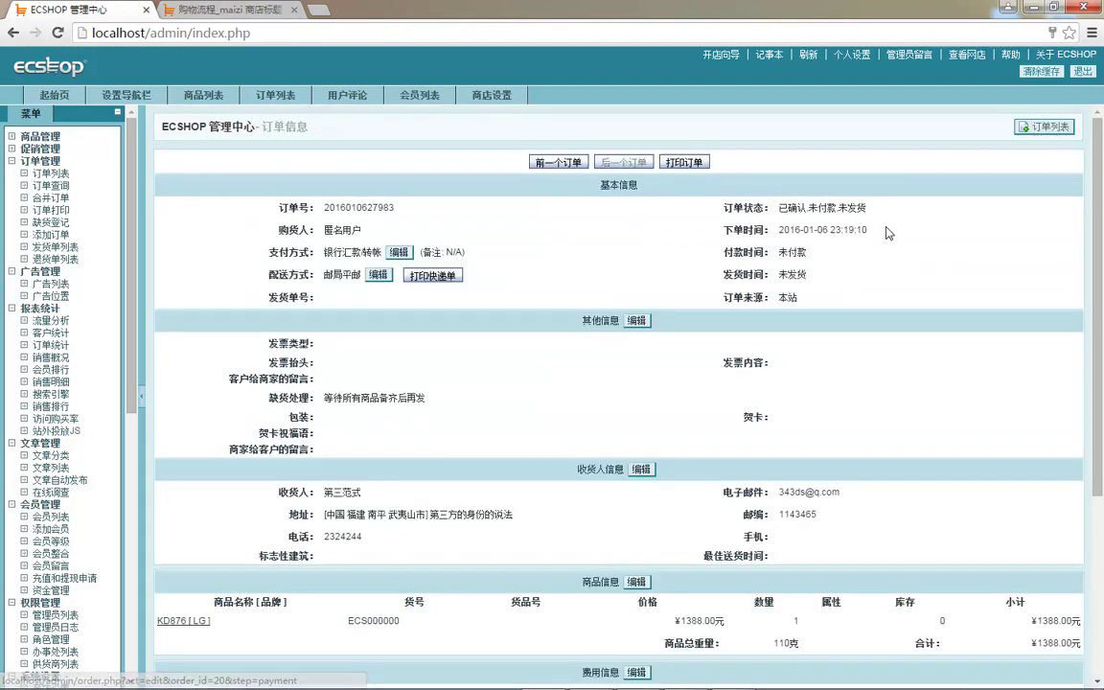
scroll(523, 383, down, 5)
scroll(623, 364, up, 2)
scroll(623, 364, up, 3)
click(51, 173)
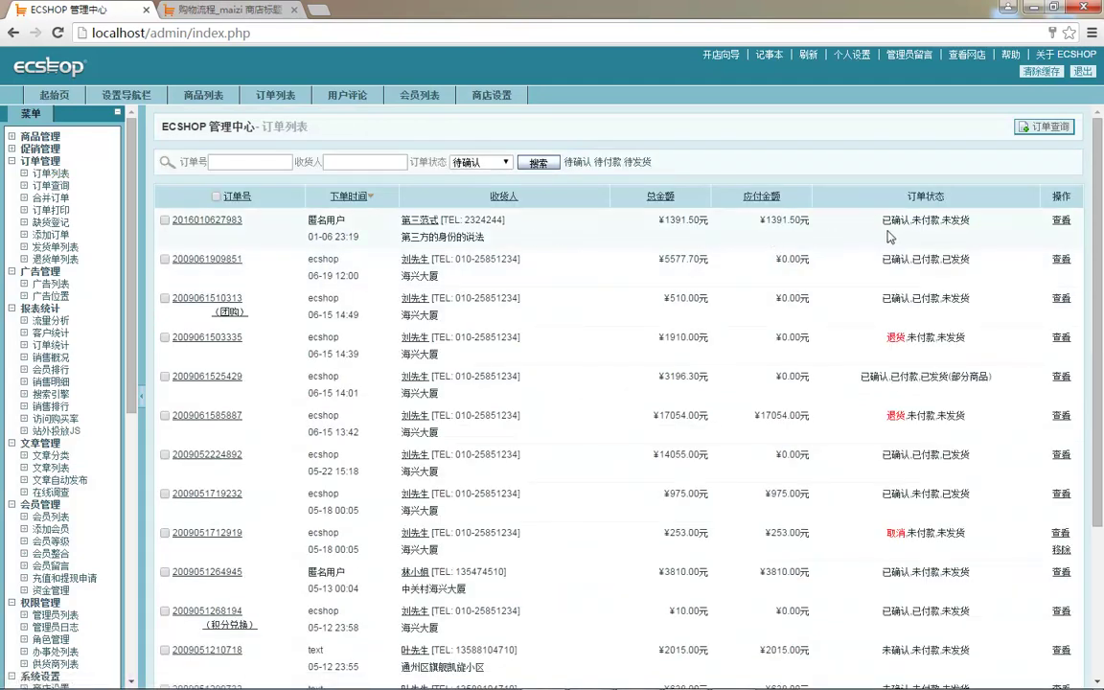
click(1061, 220)
- Mark the order as paid with the operation note 收到货款
scroll(551, 364, down, 5)
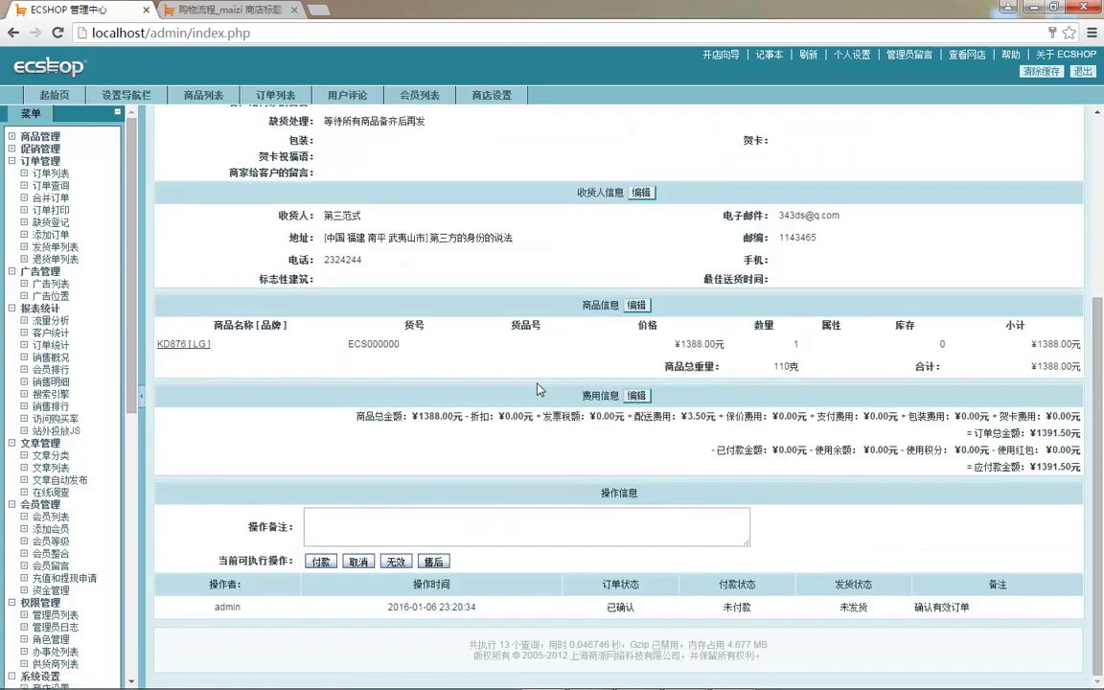
click(463, 521)
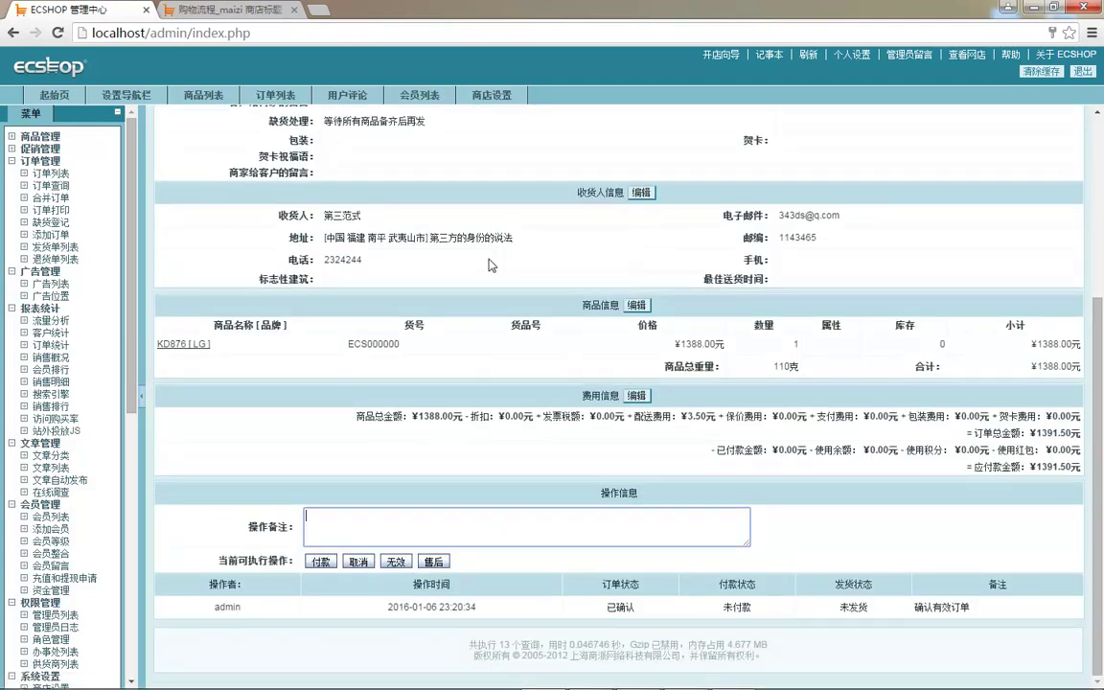
scroll(443, 320, up, 3)
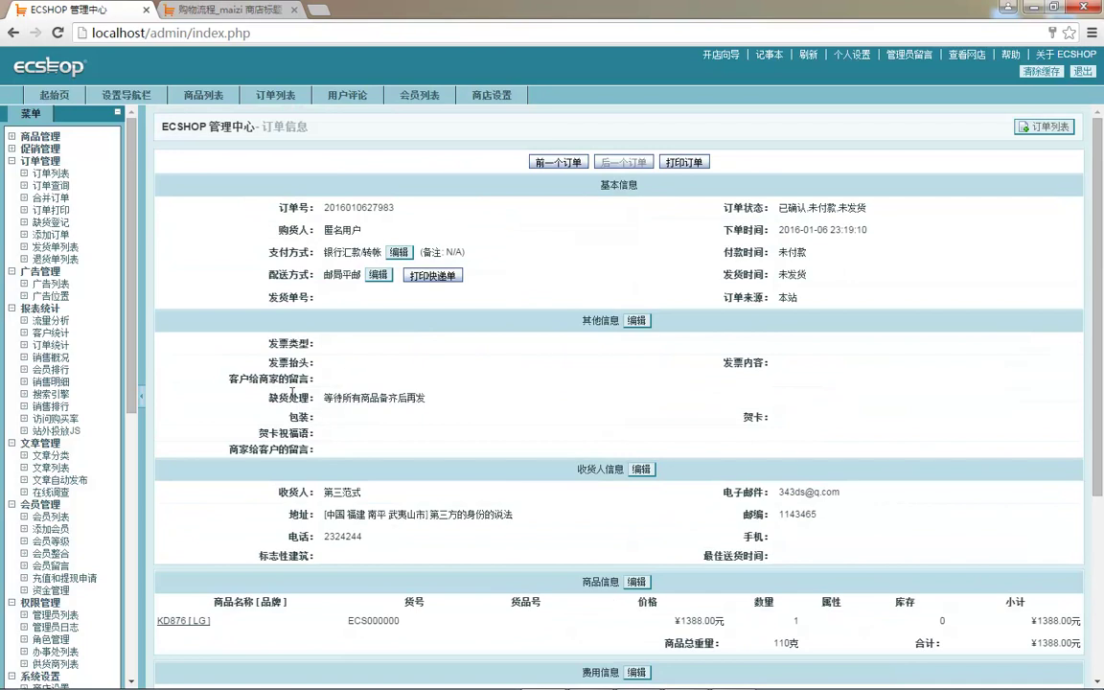
scroll(660, 531, down, 1)
scroll(315, 257, up, 1)
scroll(379, 292, down, 3)
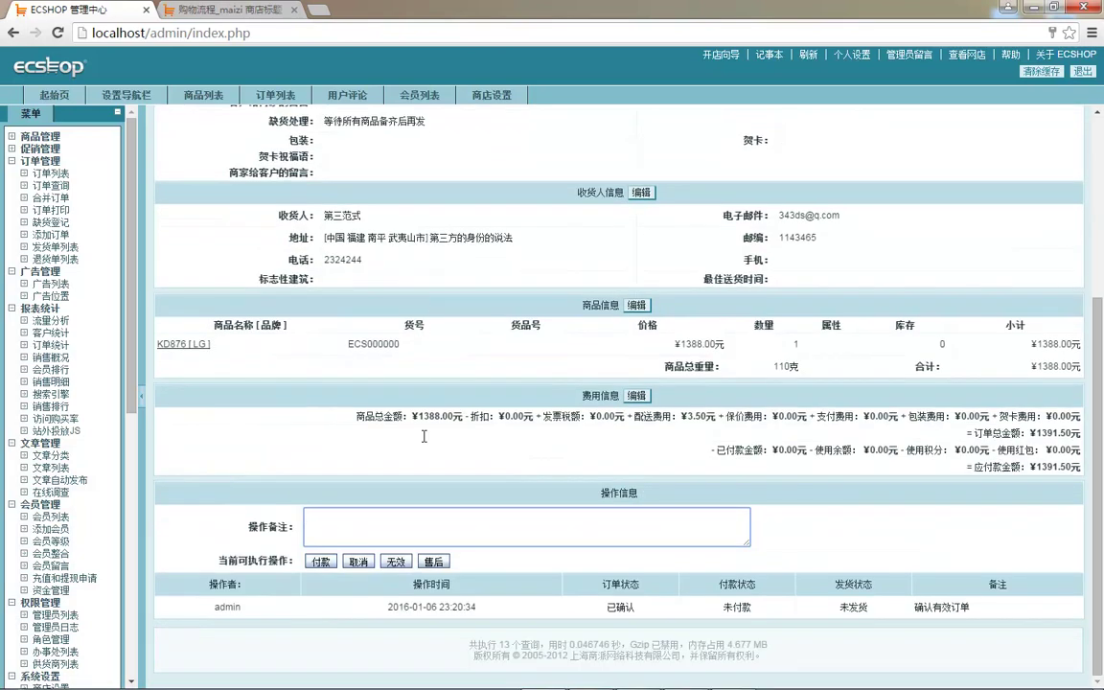
click(380, 522)
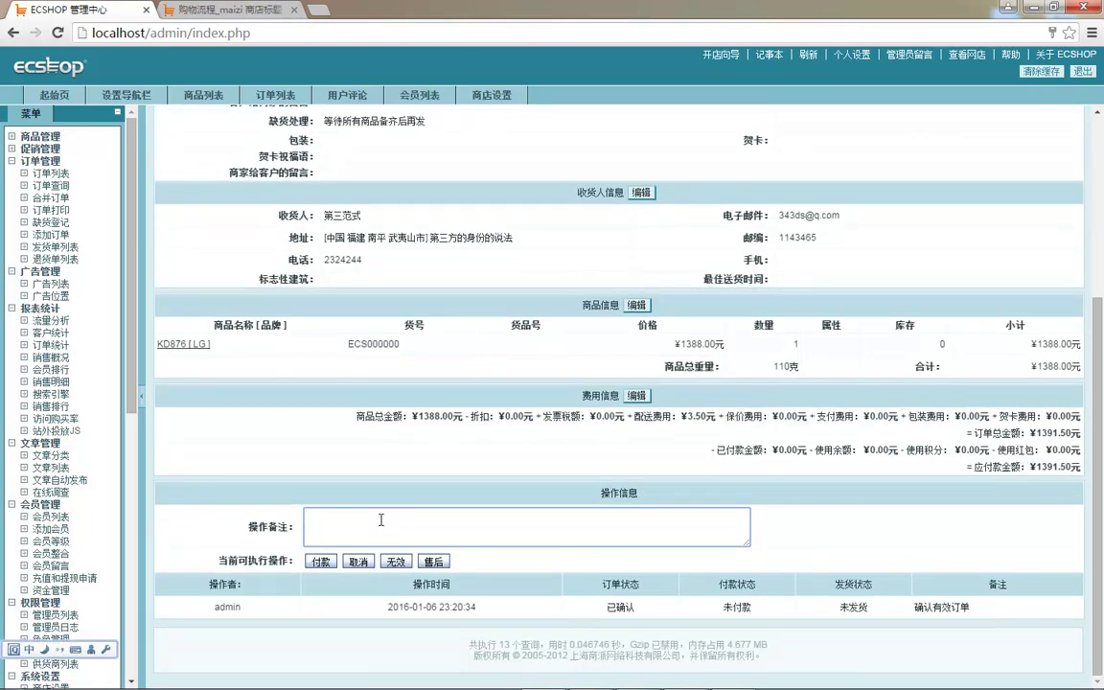
text(shoudao)
key(space)
text(h)
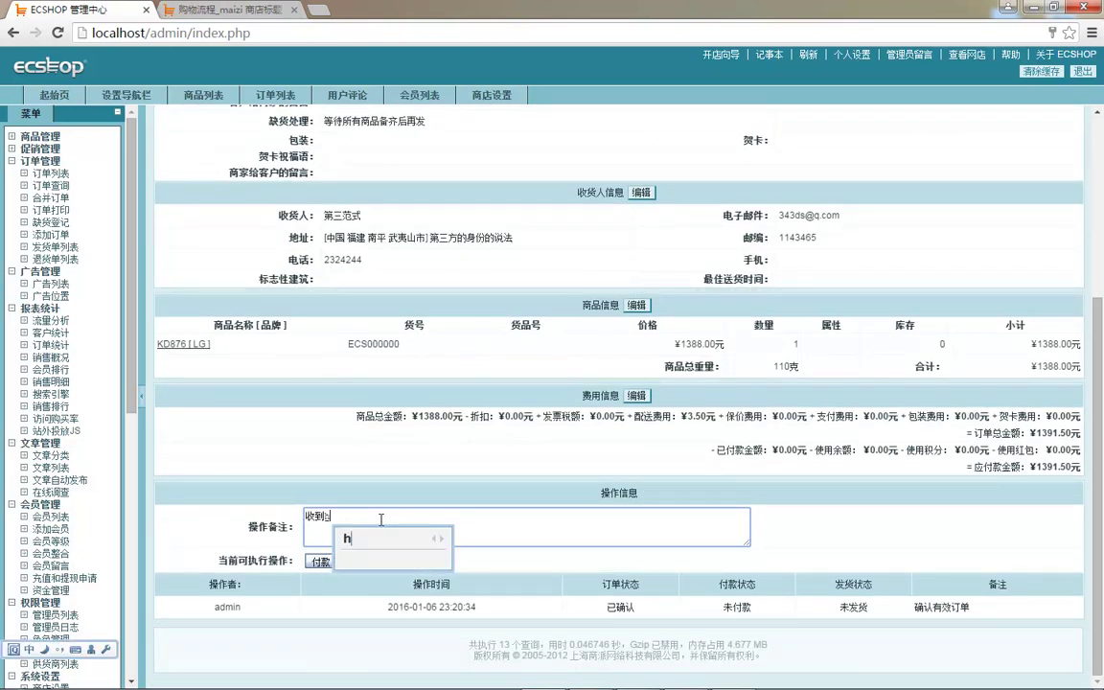
text(uokuan)
key(space)
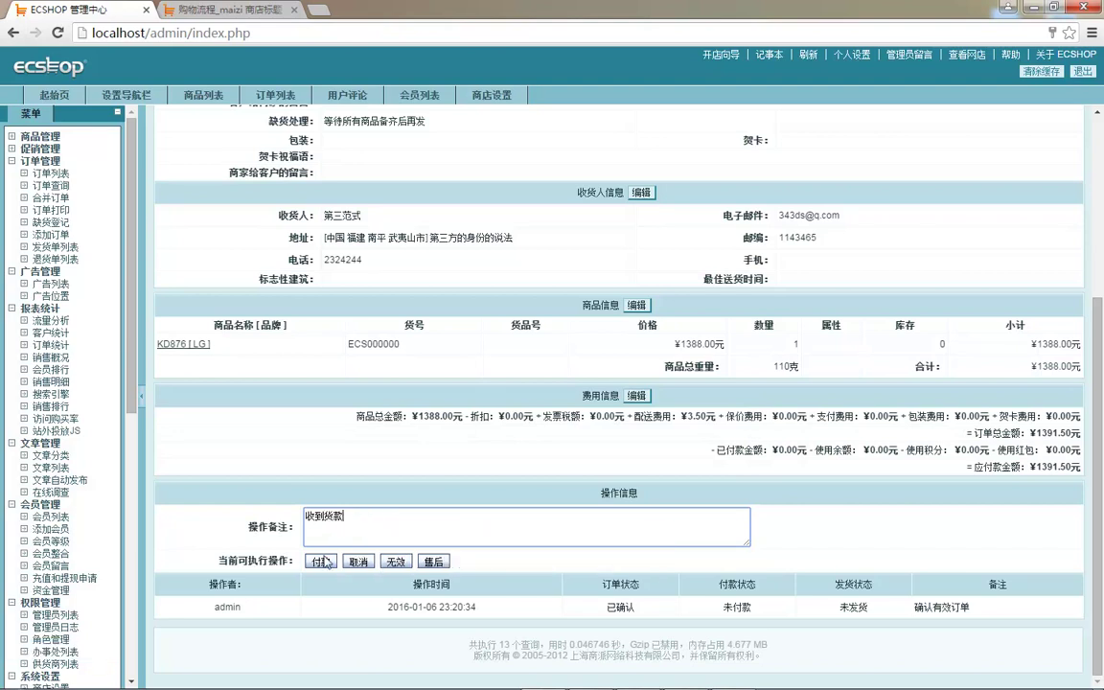
click(321, 561)
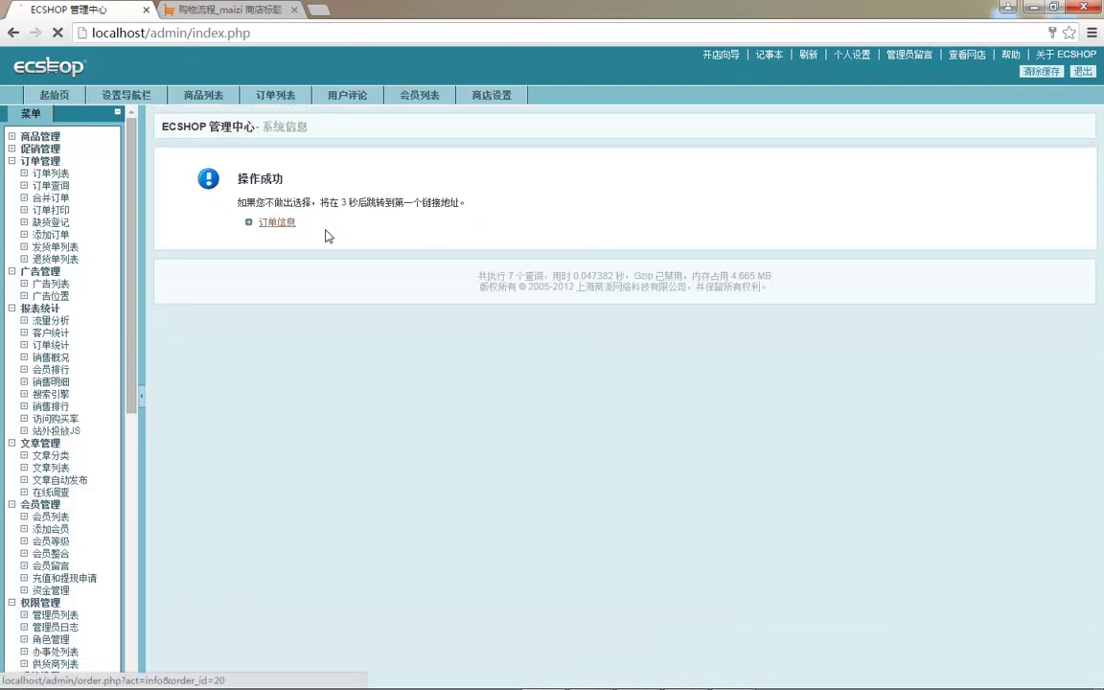
- Return to the order list and open the newest order again to check its payment
click(291, 230)
scroll(555, 316, down, 3)
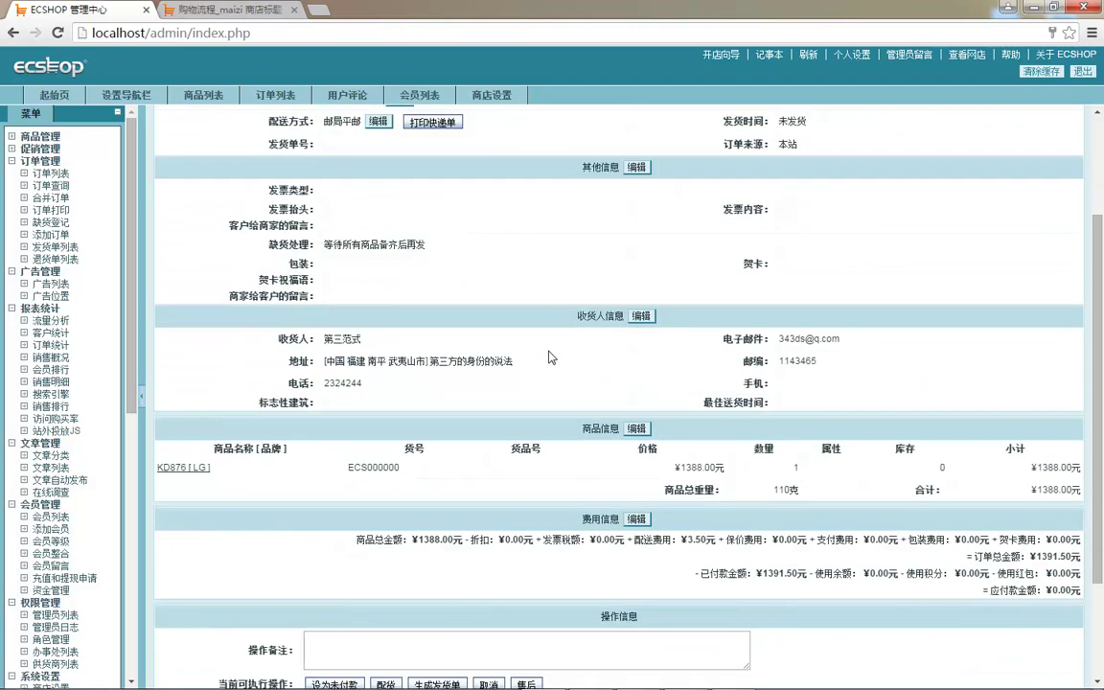
scroll(618, 275, up, 3)
click(51, 174)
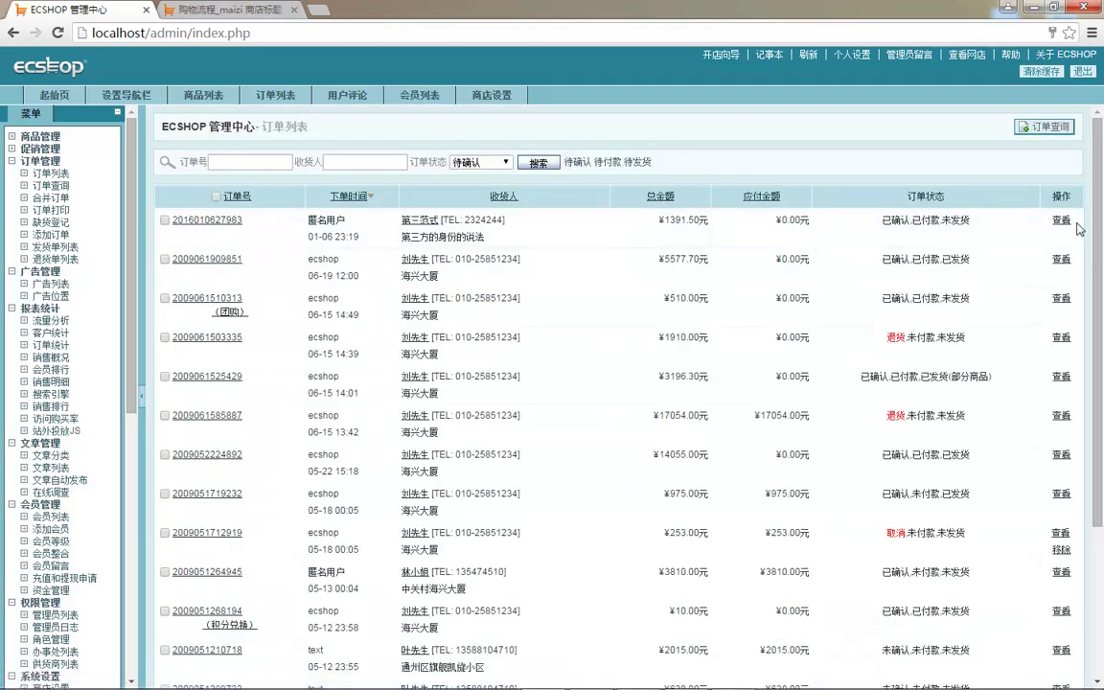
click(1060, 220)
scroll(434, 306, down, 3)
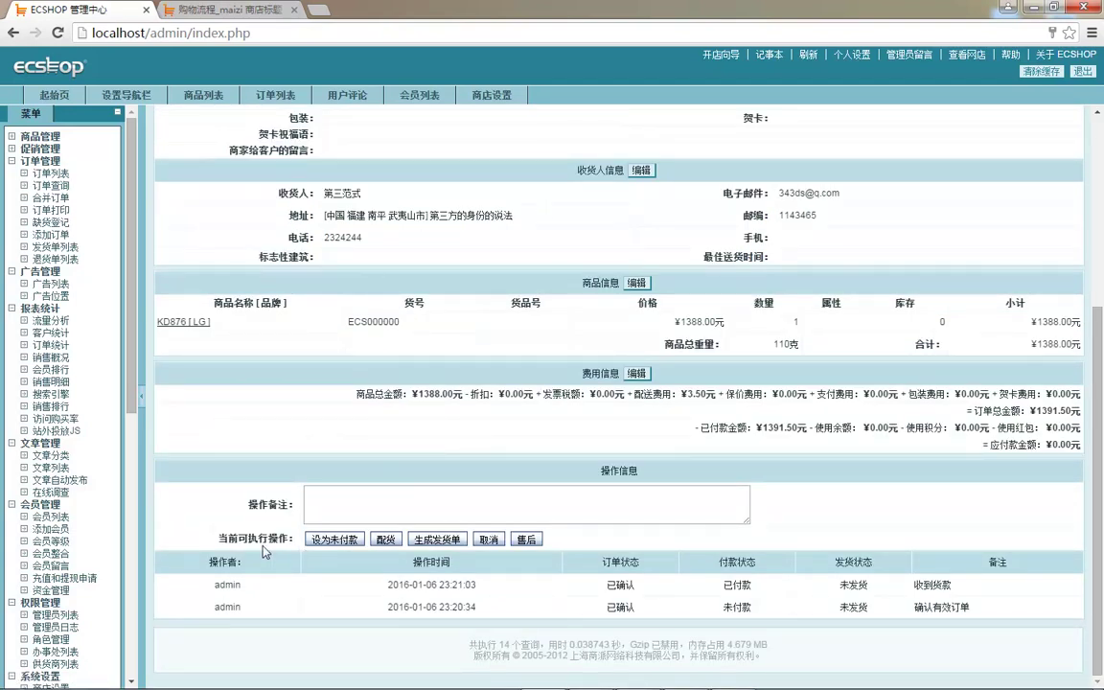
- Enter the note 可以发货了 and move the paid guest order into 配货 (stock picking)
drag(247, 533, 353, 554)
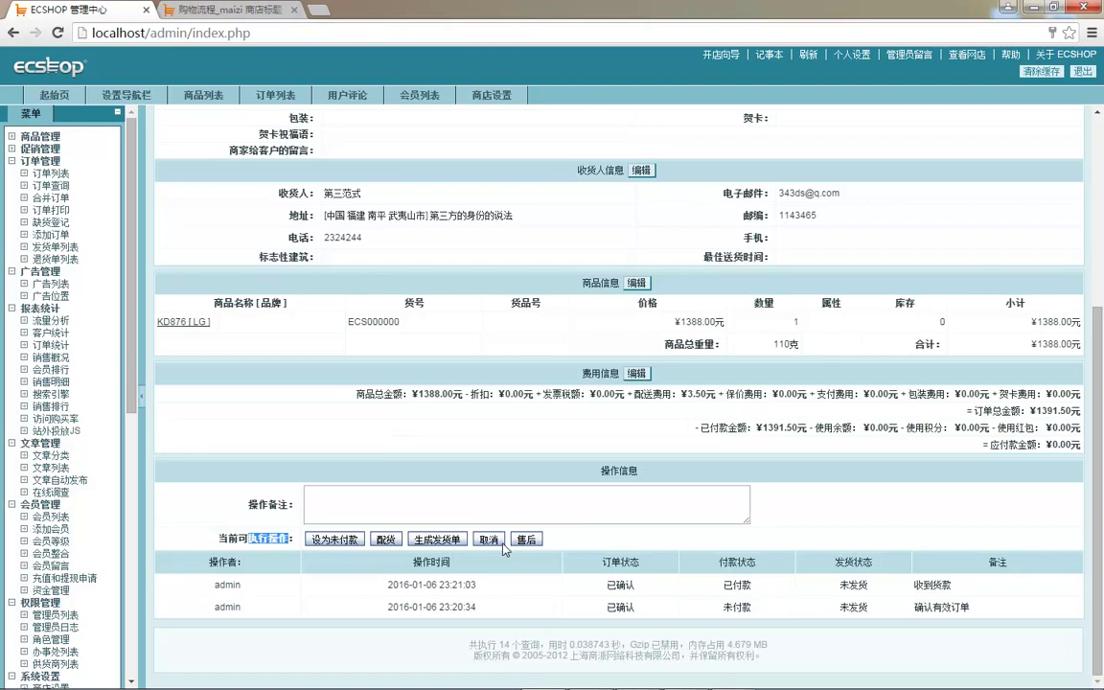
click(381, 512)
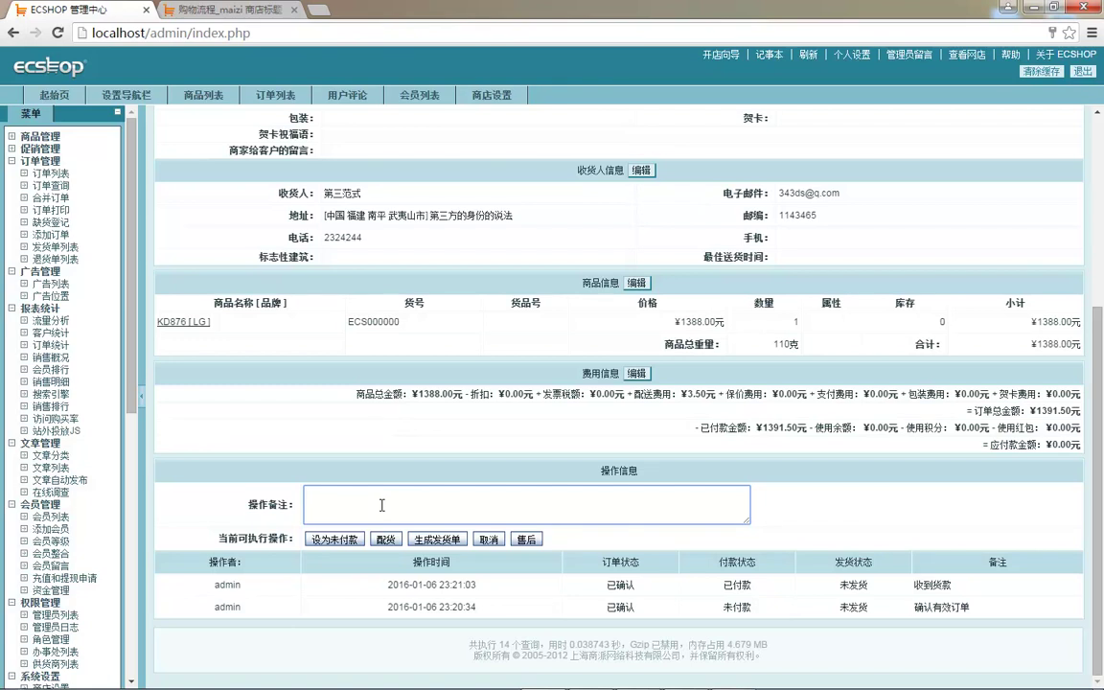
key(ctrl+shift)
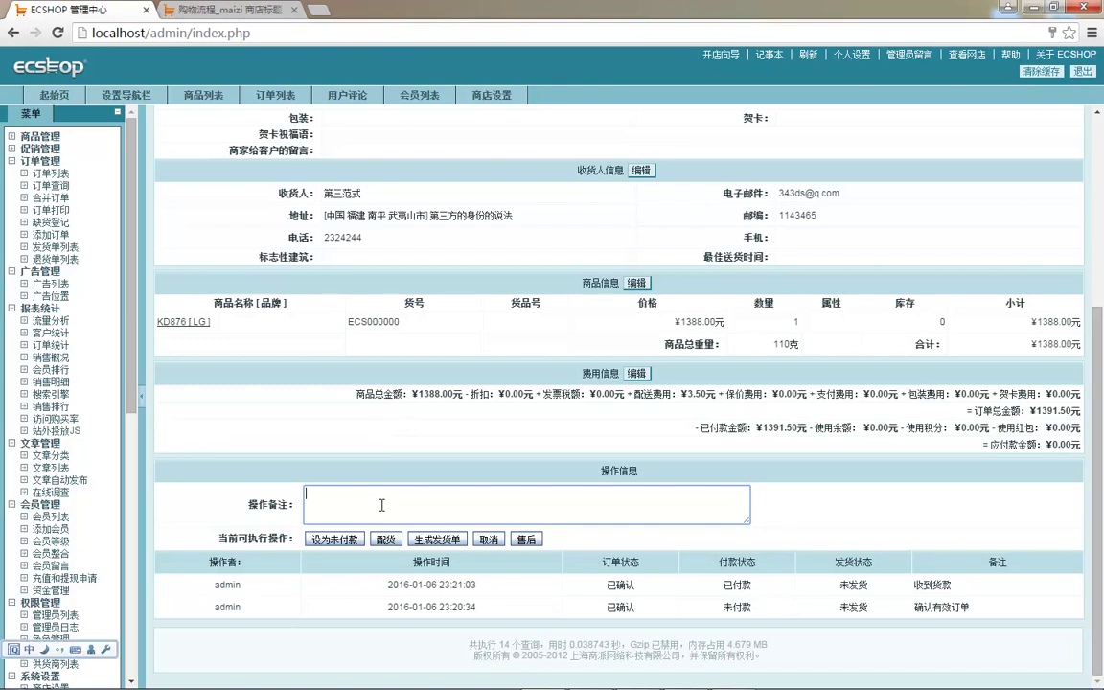
text(可以发货了)
key(space)
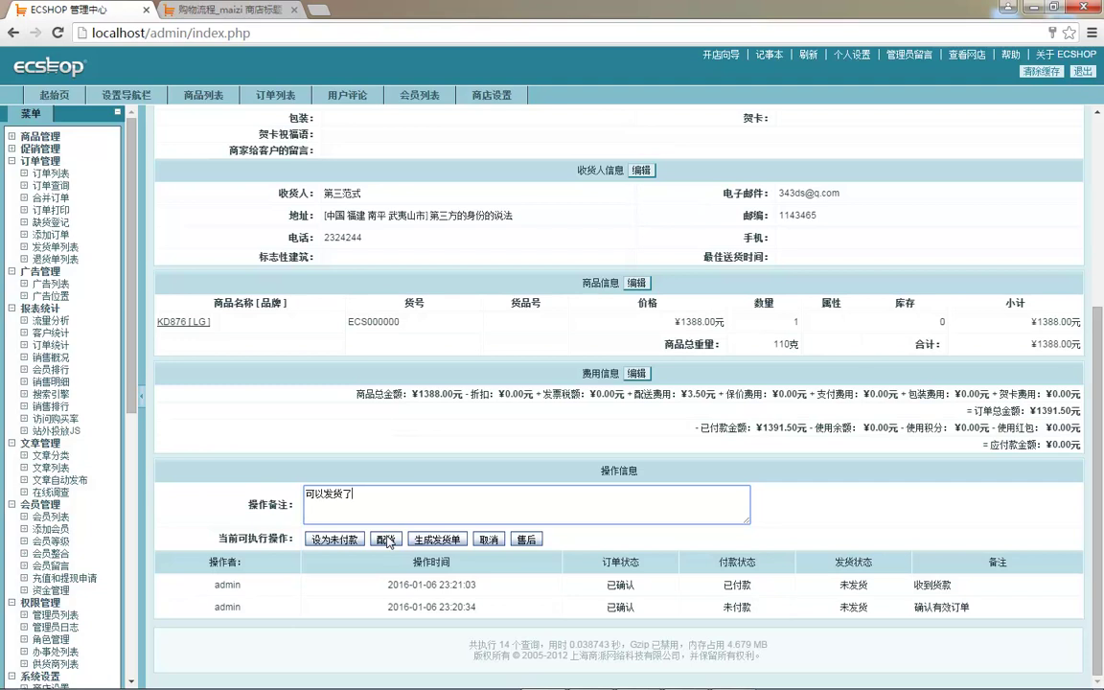
click(386, 541)
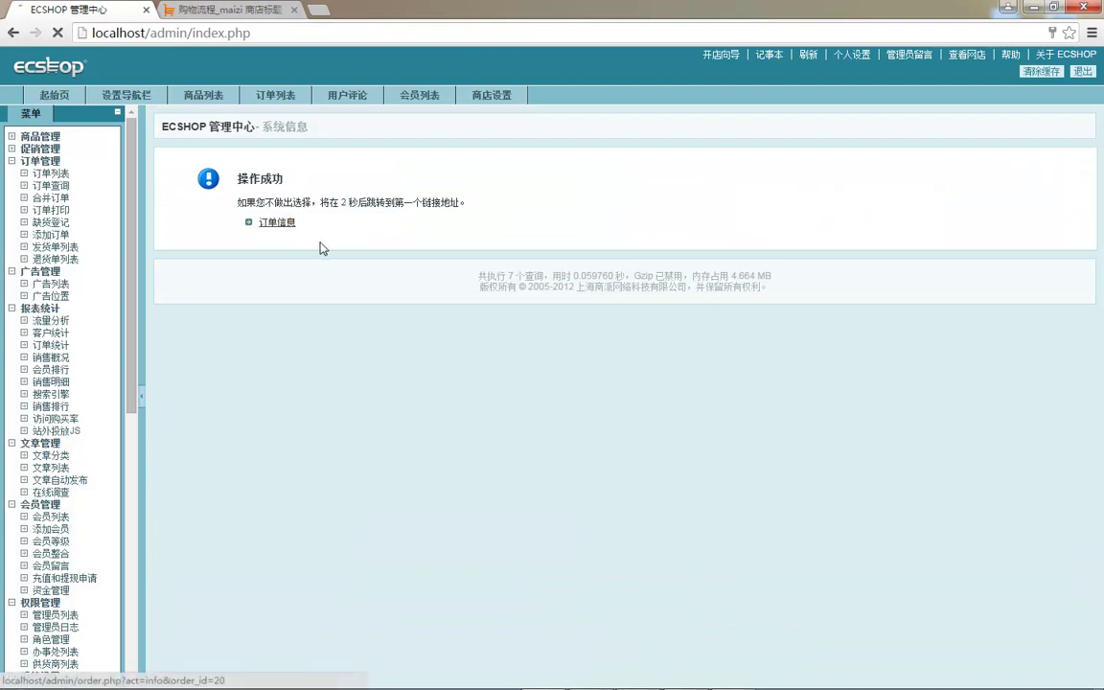
scroll(384, 279, down, 4)
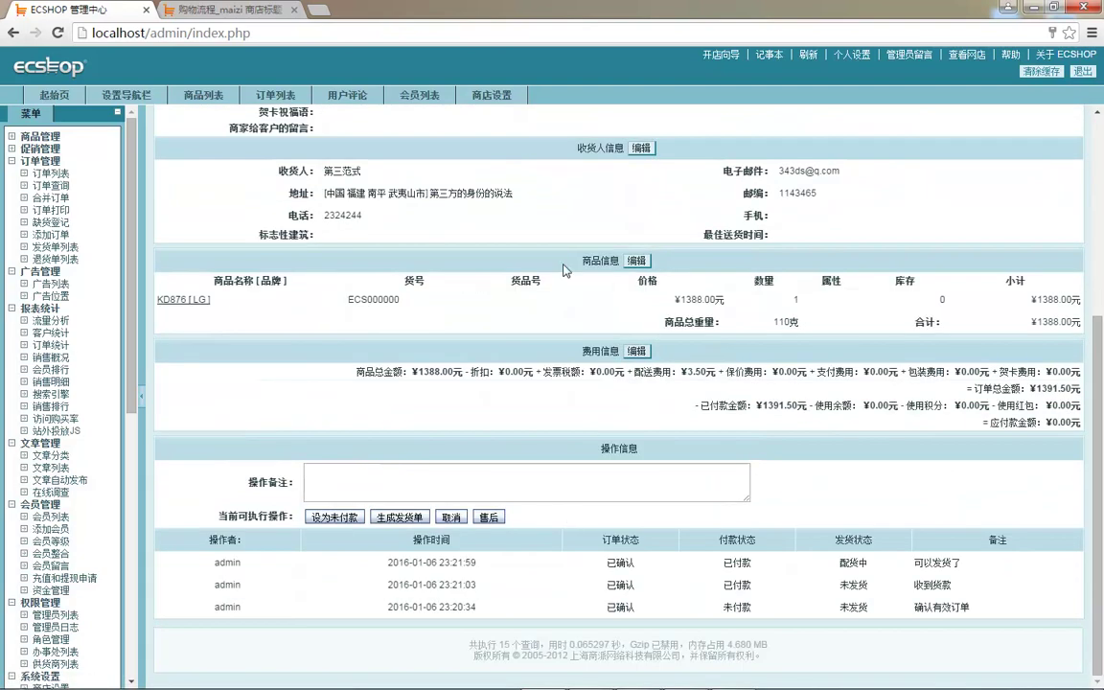
- Go back to 订单列表 and reopen the newest order, now 已确认,已付款,配货中
scroll(616, 286, up, 10)
scroll(674, 463, down, 10)
scroll(413, 520, up, 3)
scroll(414, 520, down, 3)
click(412, 487)
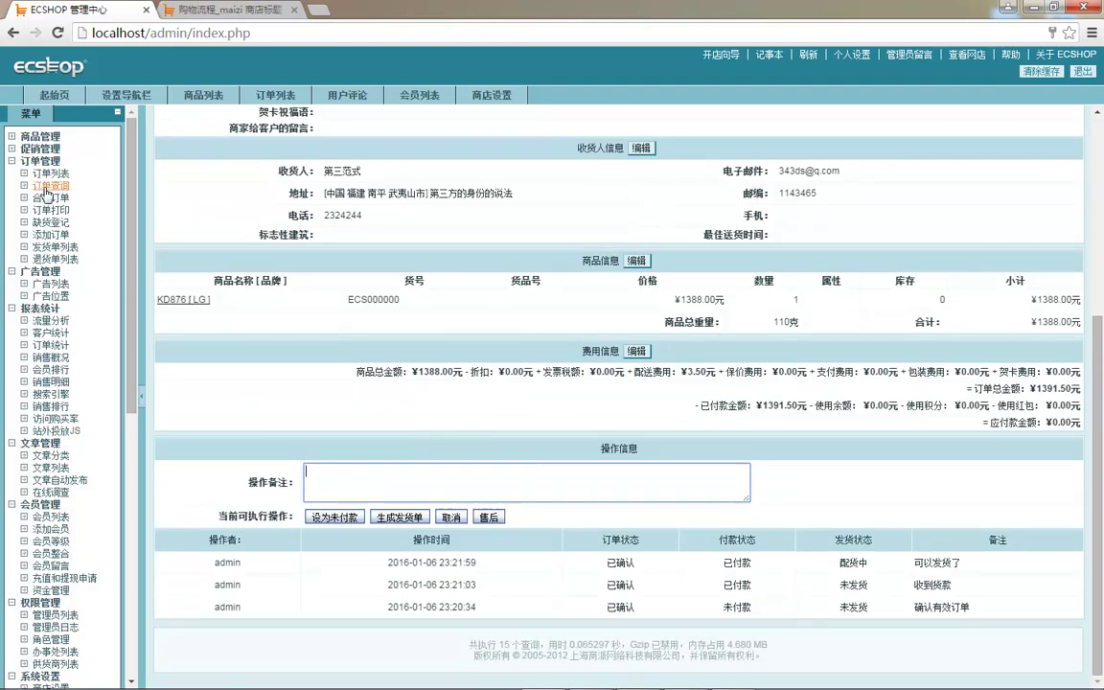
click(50, 173)
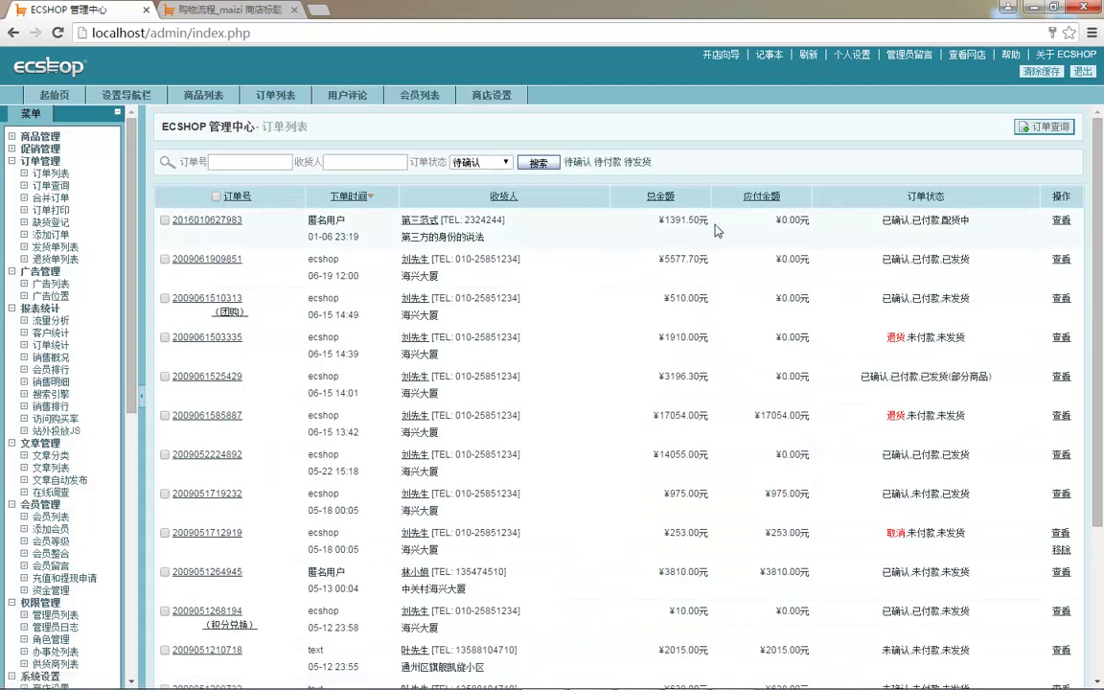
click(1060, 220)
- Type the operation note 通知快递来拿件 for the order
scroll(407, 403, down, 1)
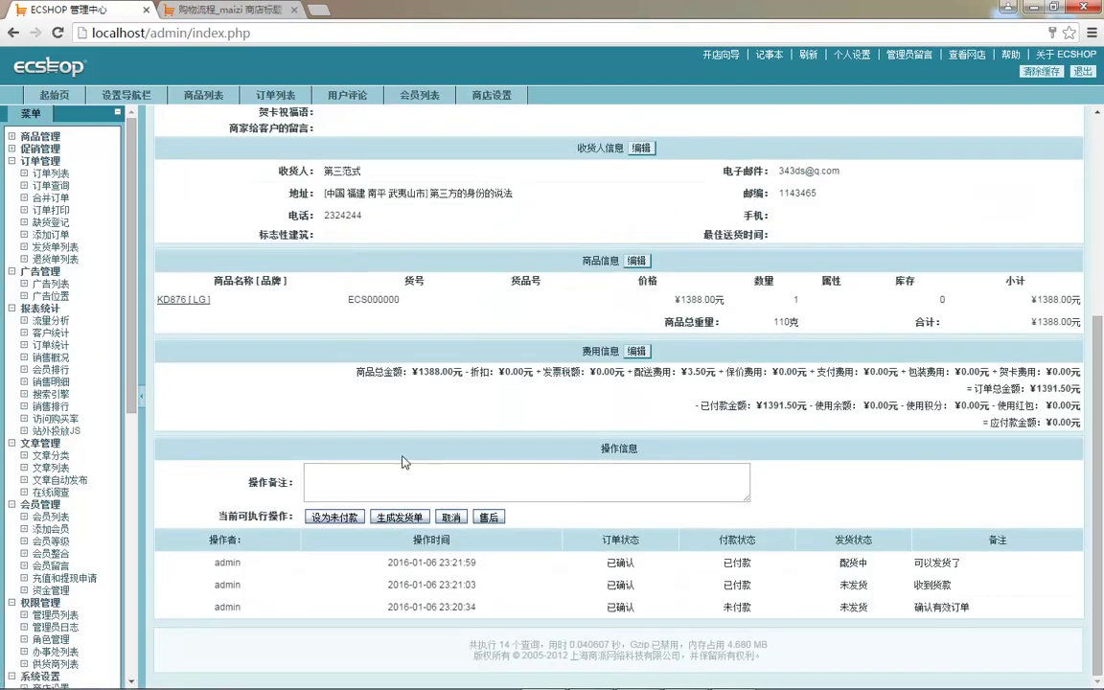
click(407, 468)
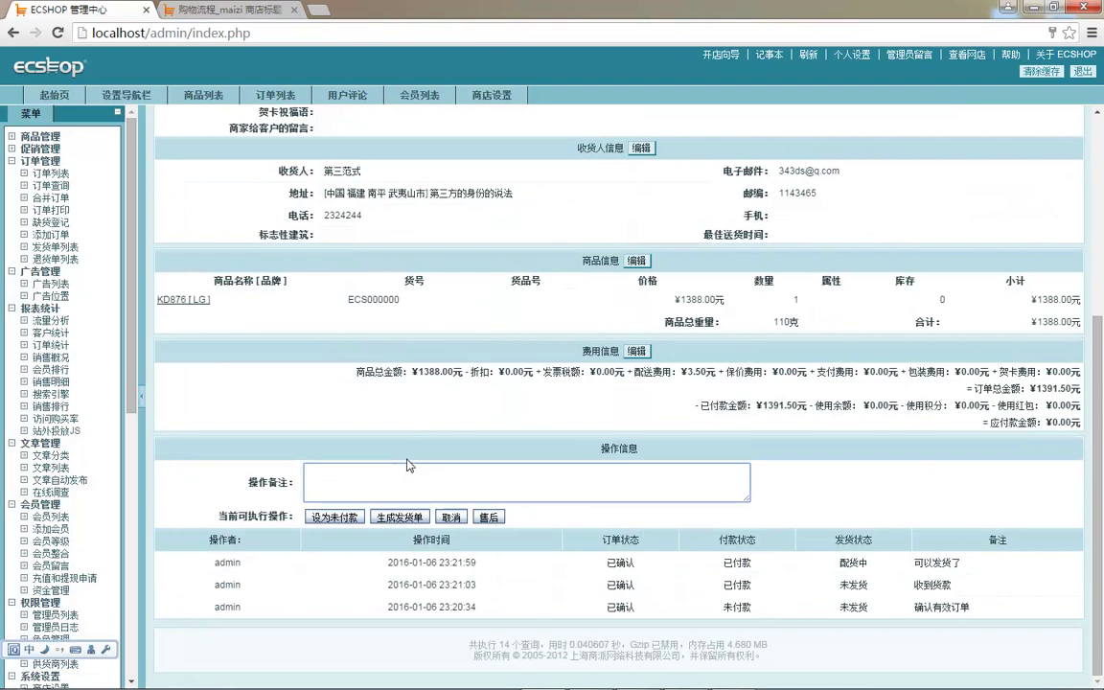
text(tongzhi)
key(space)
text(kuand)
key(BackSpace)
key(BackSpace)
key(BackSpace)
key(BackSpace)
key(BackSpace)
text(:kuaidi)
key(space)
text(laina)
key(space)
text(h)
key(BackSpace)
text(jian)
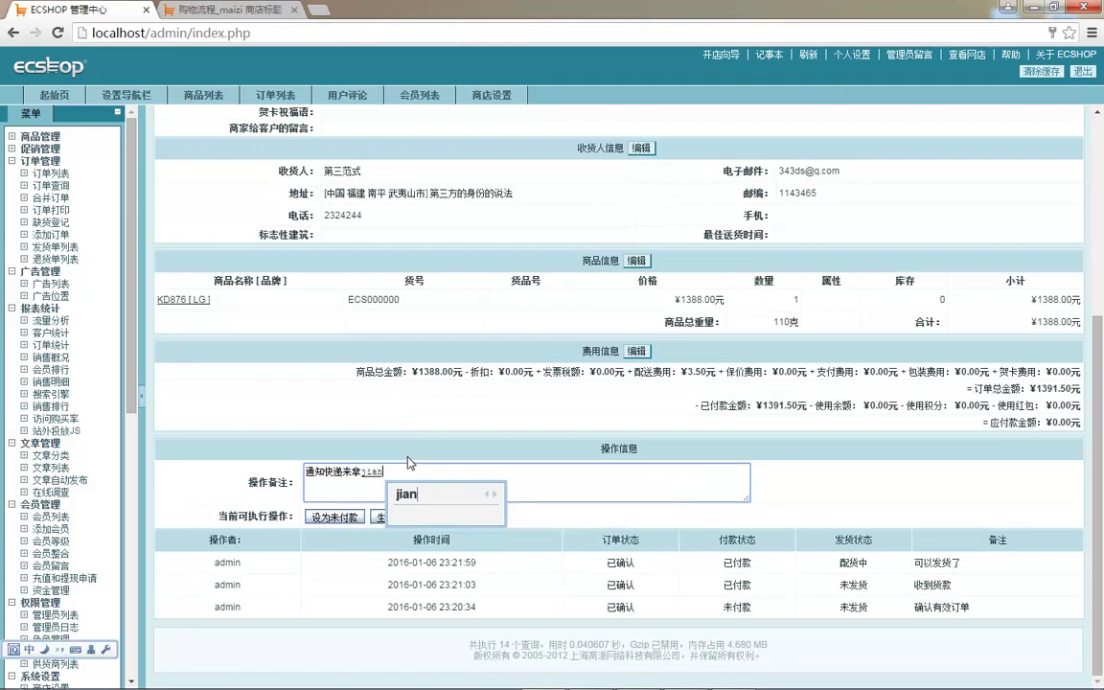
text(2)
- Open 生成发货单, keeping the store-handled supplier option and shipping 1 KD876 [LG]
click(403, 516)
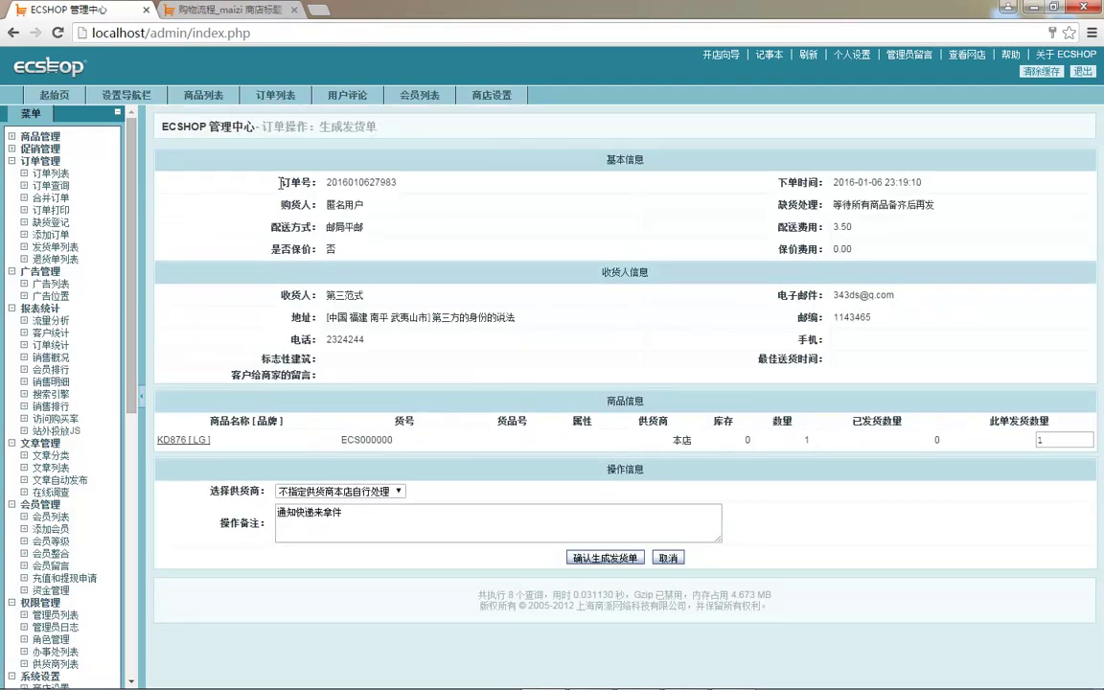
click(388, 491)
click(388, 492)
click(323, 493)
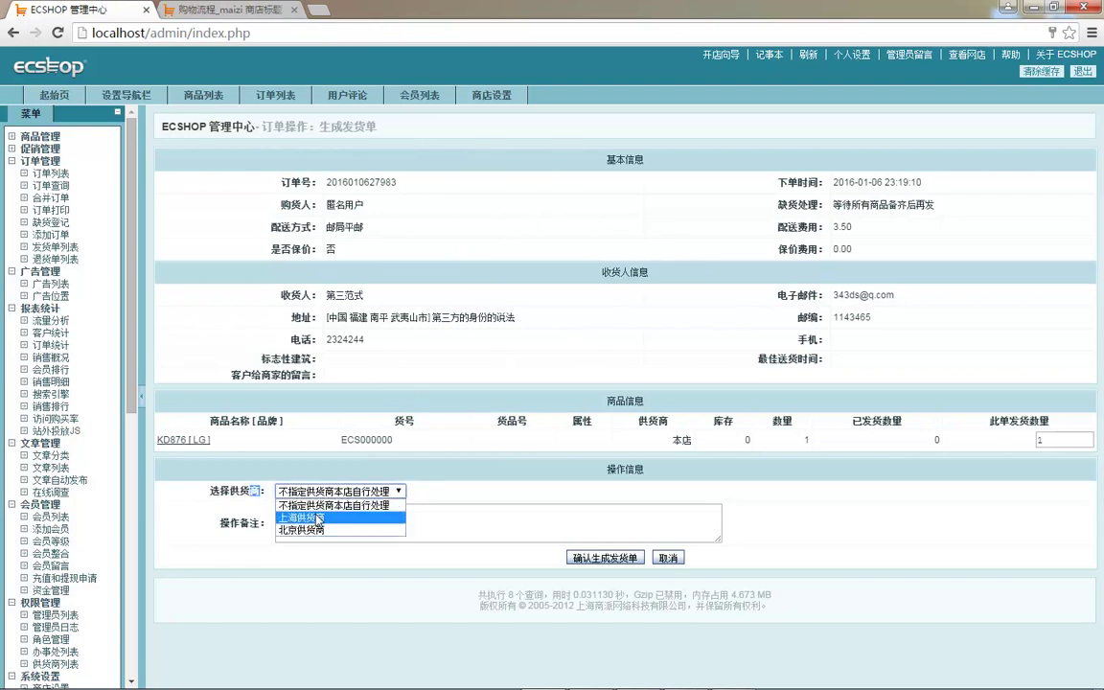
click(247, 559)
drag(132, 378, 132, 486)
scroll(110, 458, down, 1)
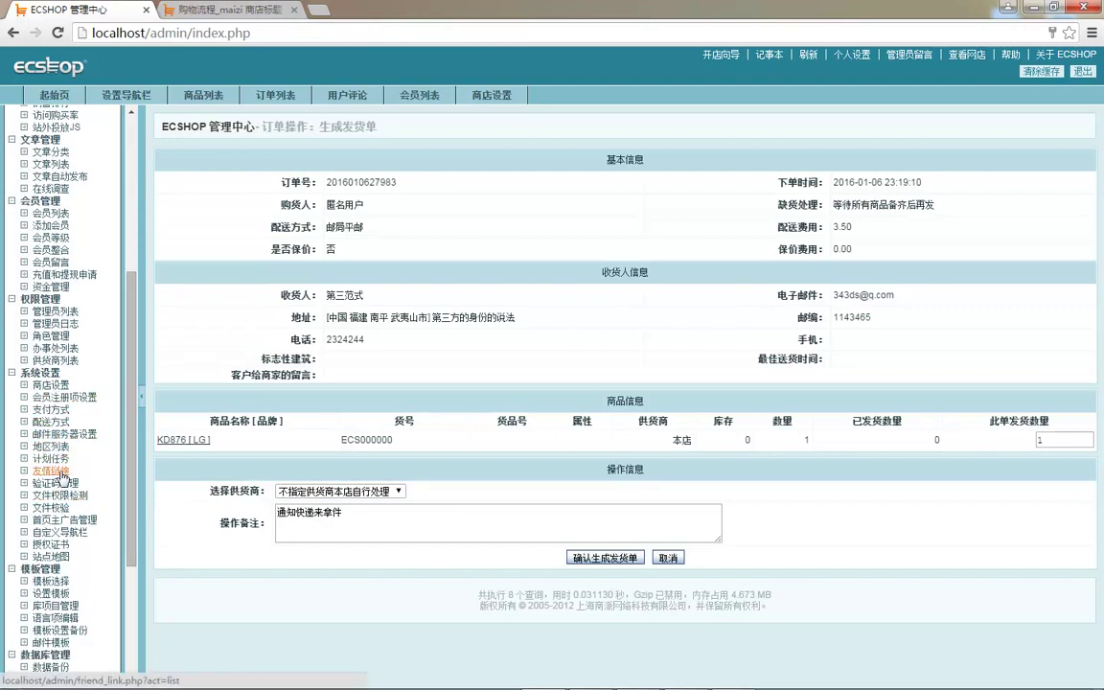
scroll(61, 481, down, 3)
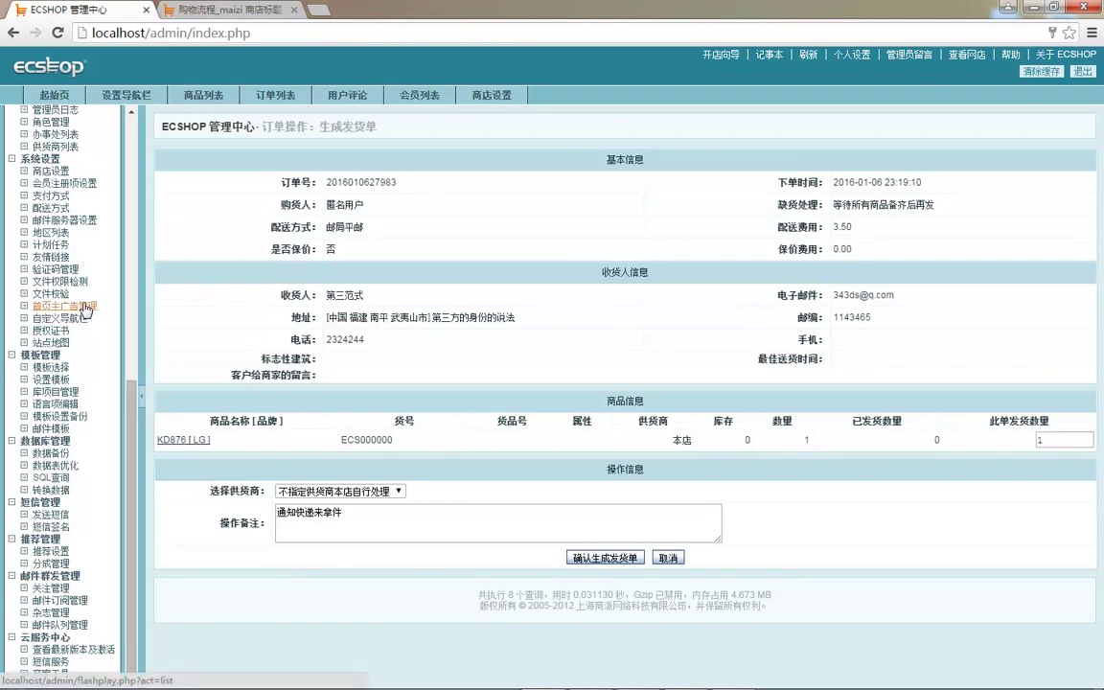
scroll(72, 226, up, 1)
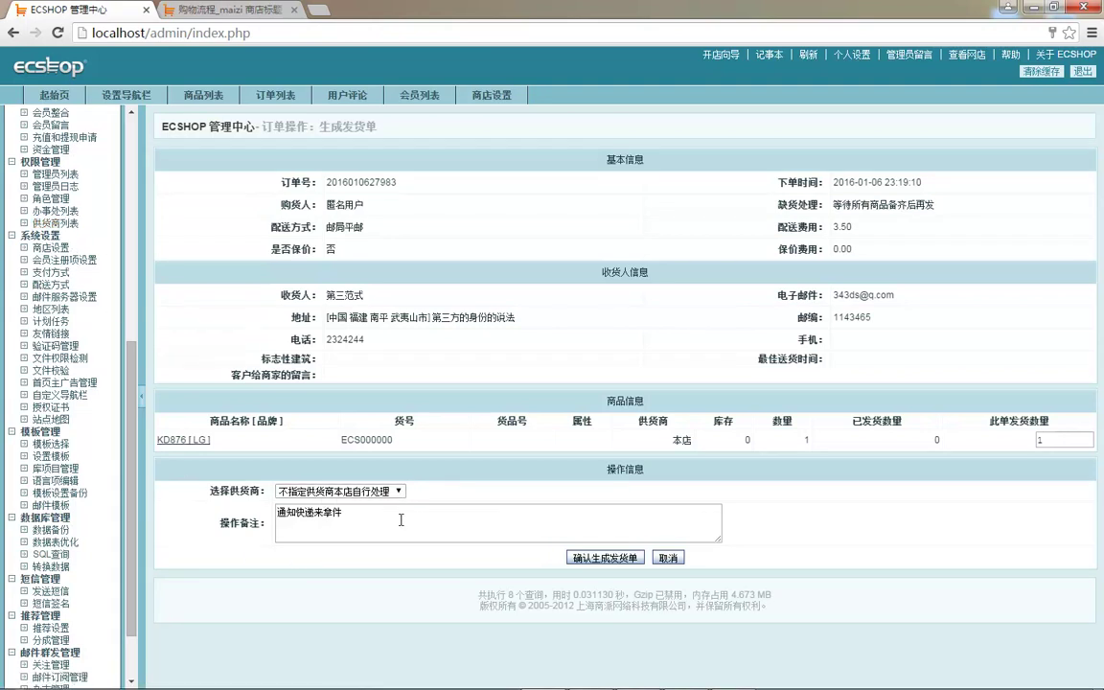
scroll(96, 431, up, 5)
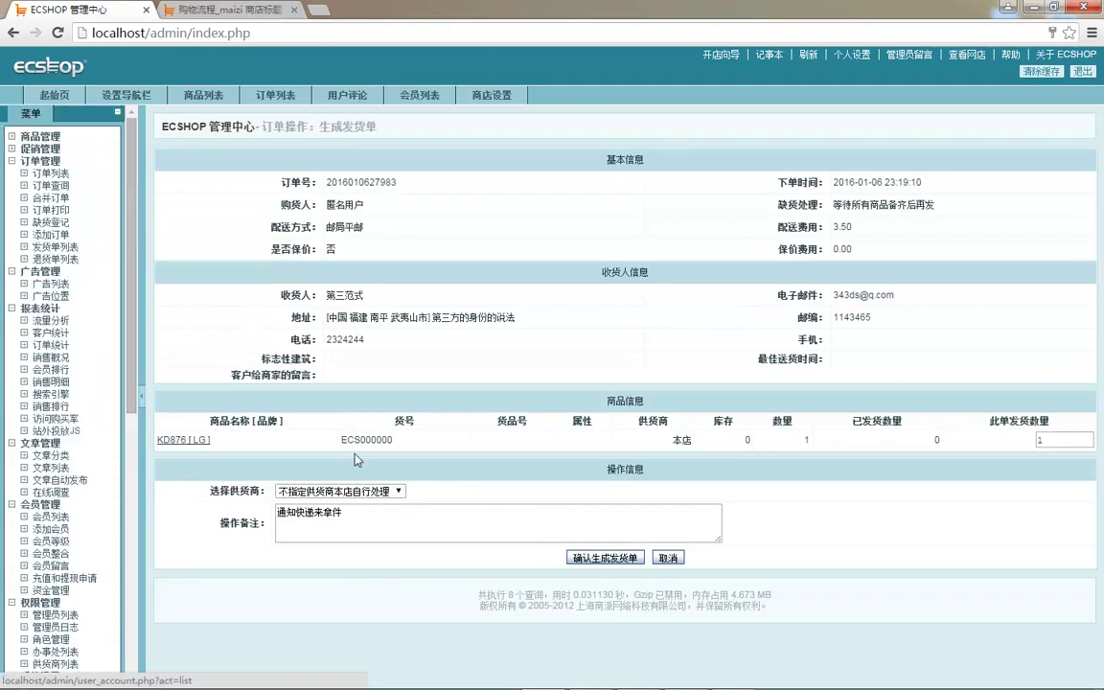
- Confirm 生成发货单 so the order is logged as 已分单 and 发货中
click(607, 559)
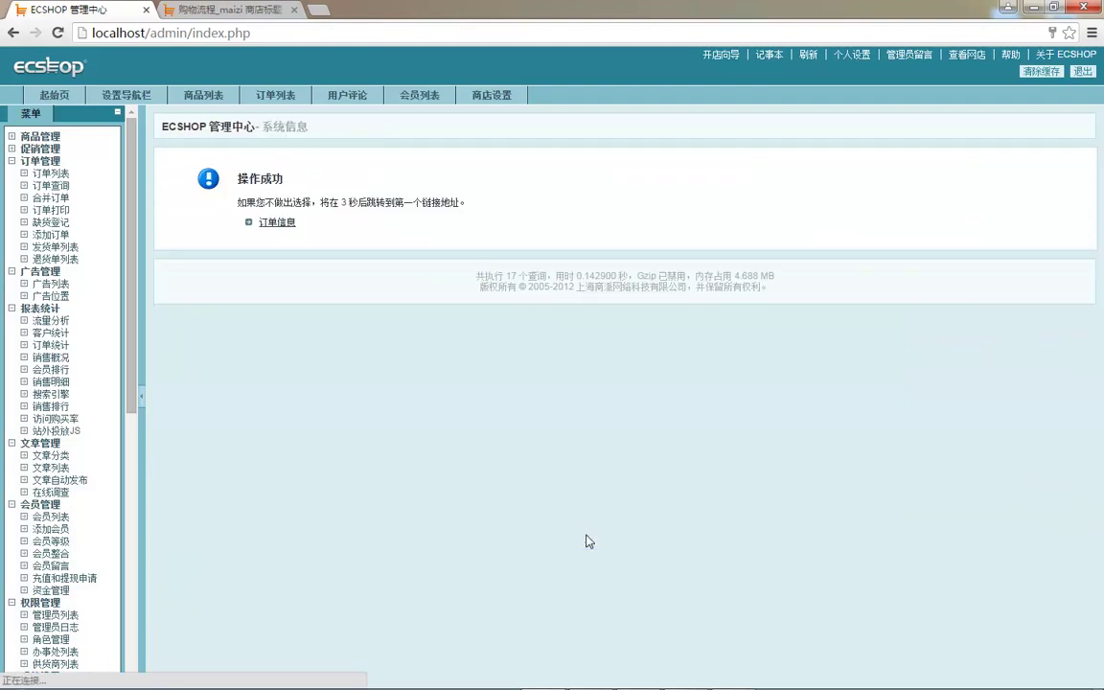
scroll(396, 369, down, 5)
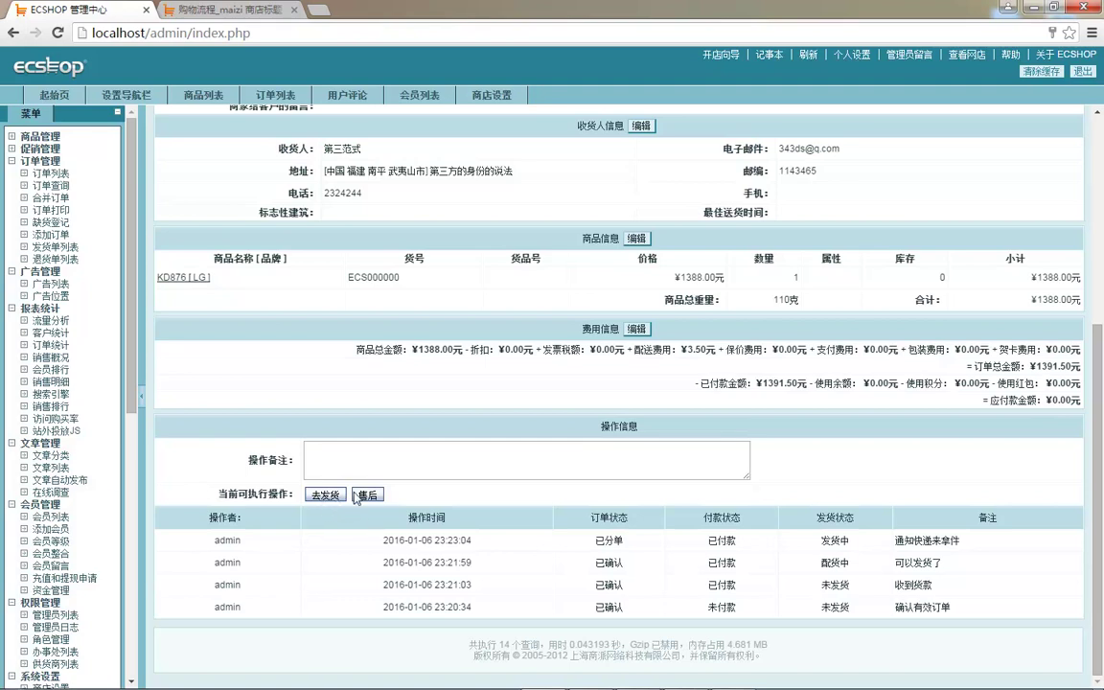
click(434, 461)
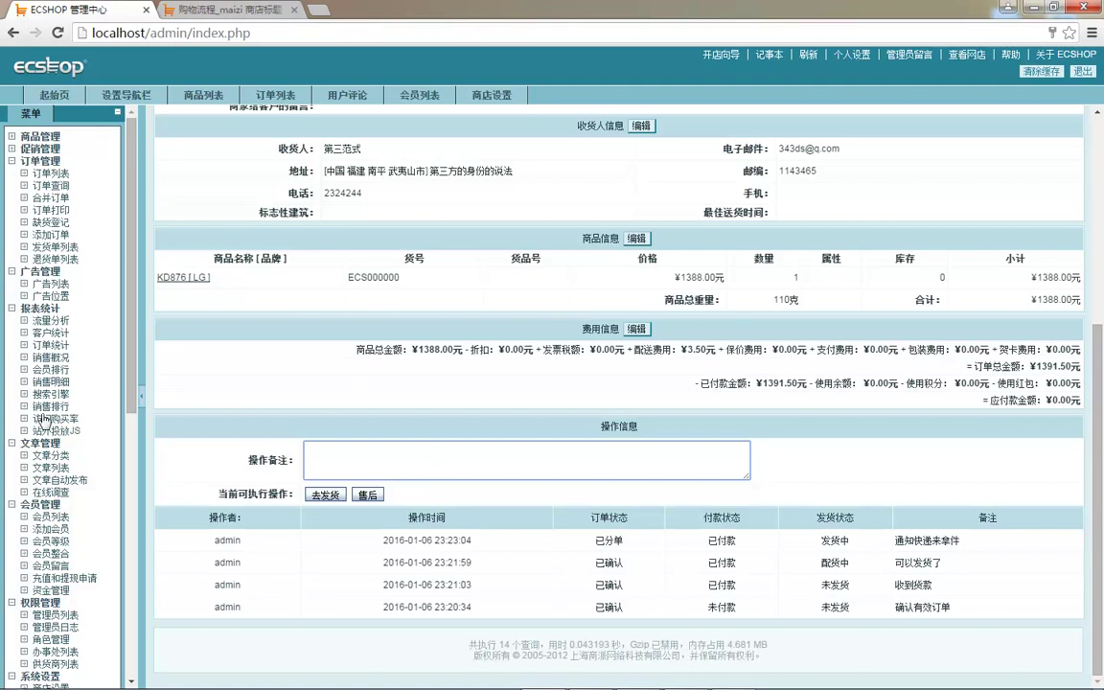
scroll(372, 438, up, 3)
scroll(384, 422, down, 3)
- Open the first delivery note from 发货单列表 and fill in its 发货单号
click(63, 250)
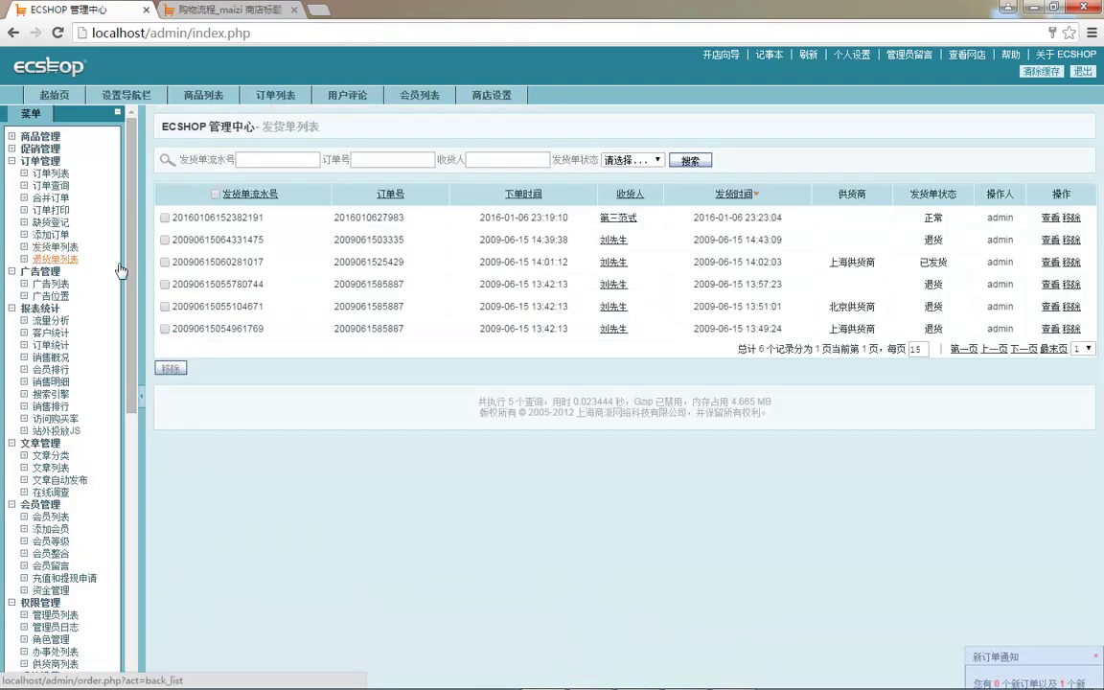
drag(503, 218, 788, 218)
click(1050, 218)
scroll(467, 274, down, 1)
click(382, 272)
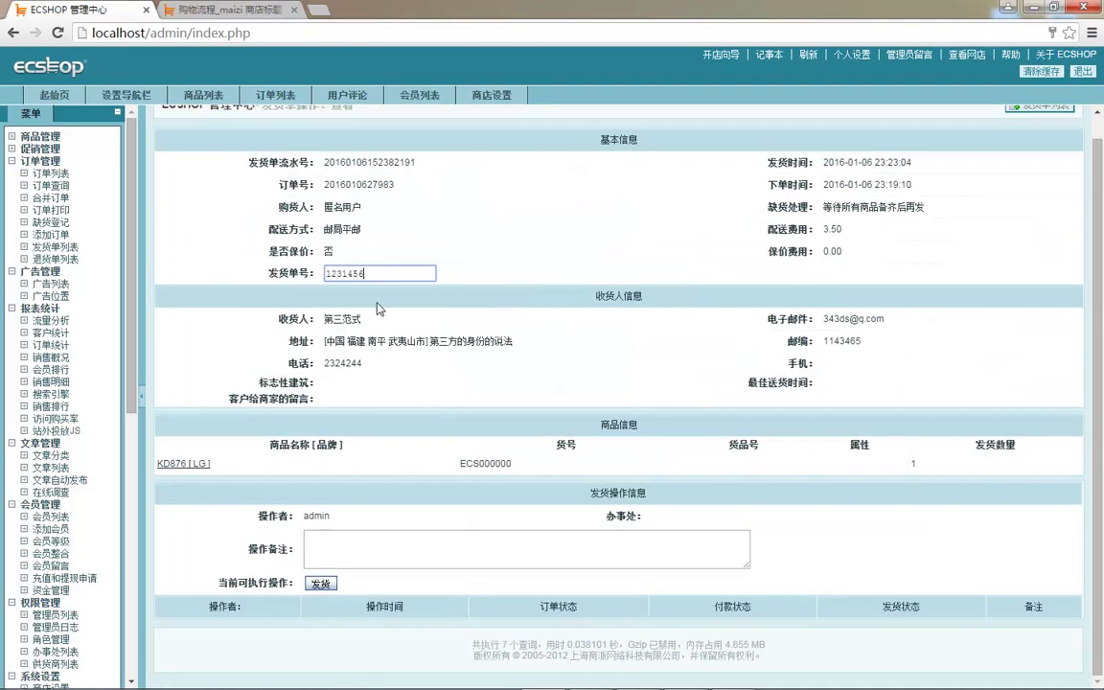
drag(299, 275, 372, 280)
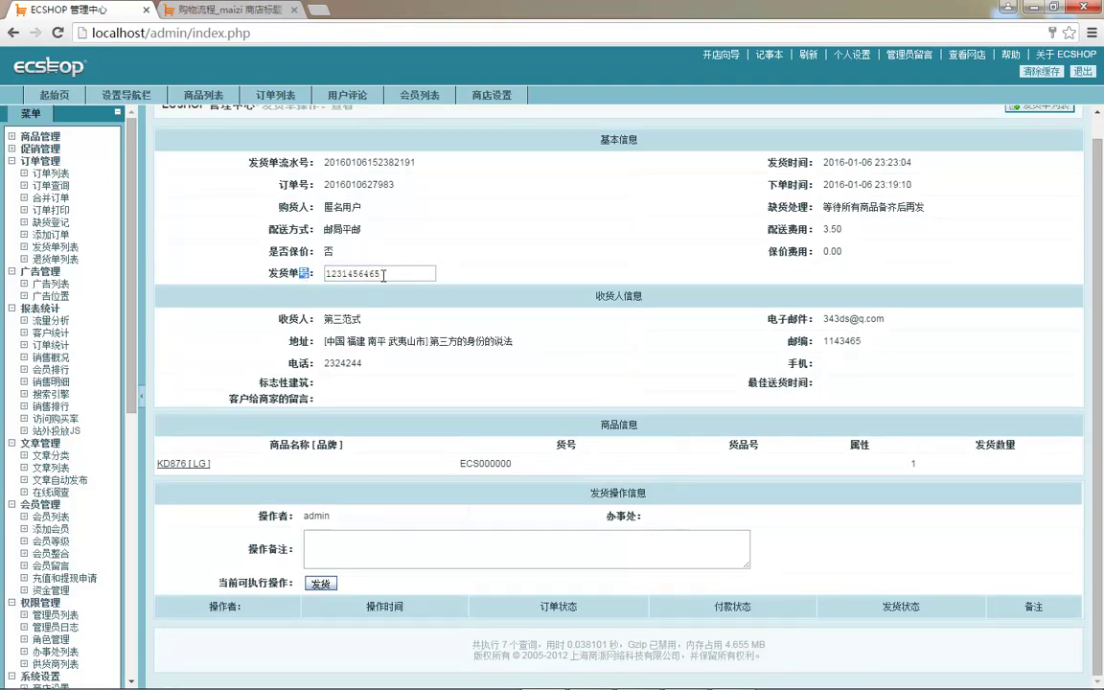
click(414, 274)
click(412, 487)
- Ship the delivery note with the note 已经发货, marking it 已发货
click(365, 549)
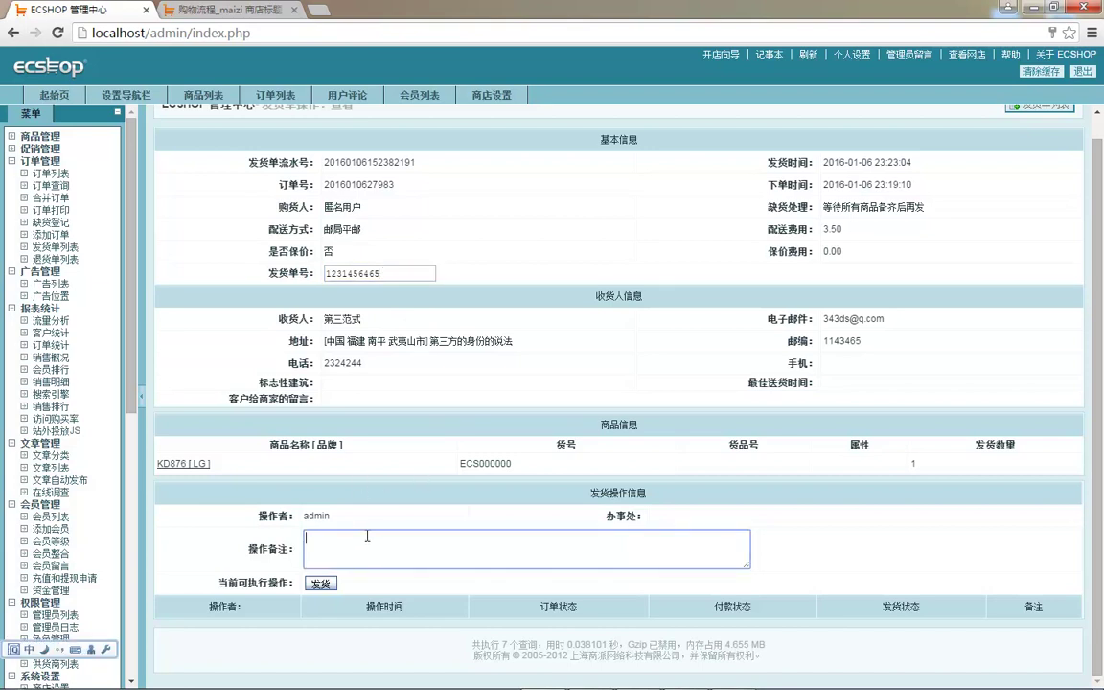
text(已经发货)
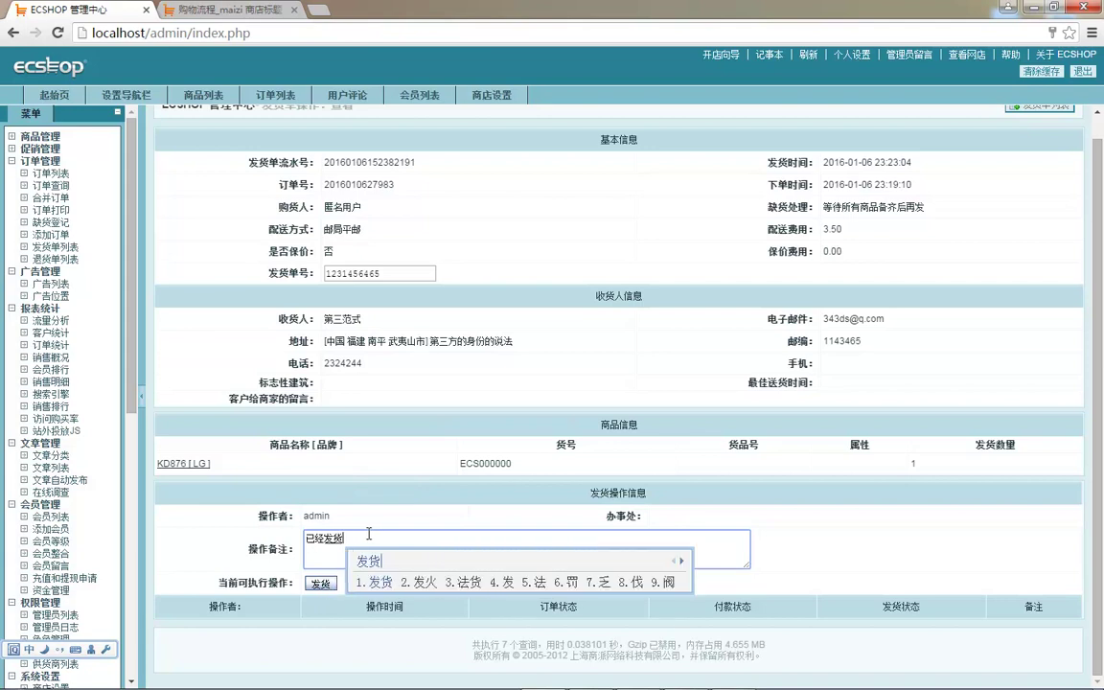
key(space)
click(319, 582)
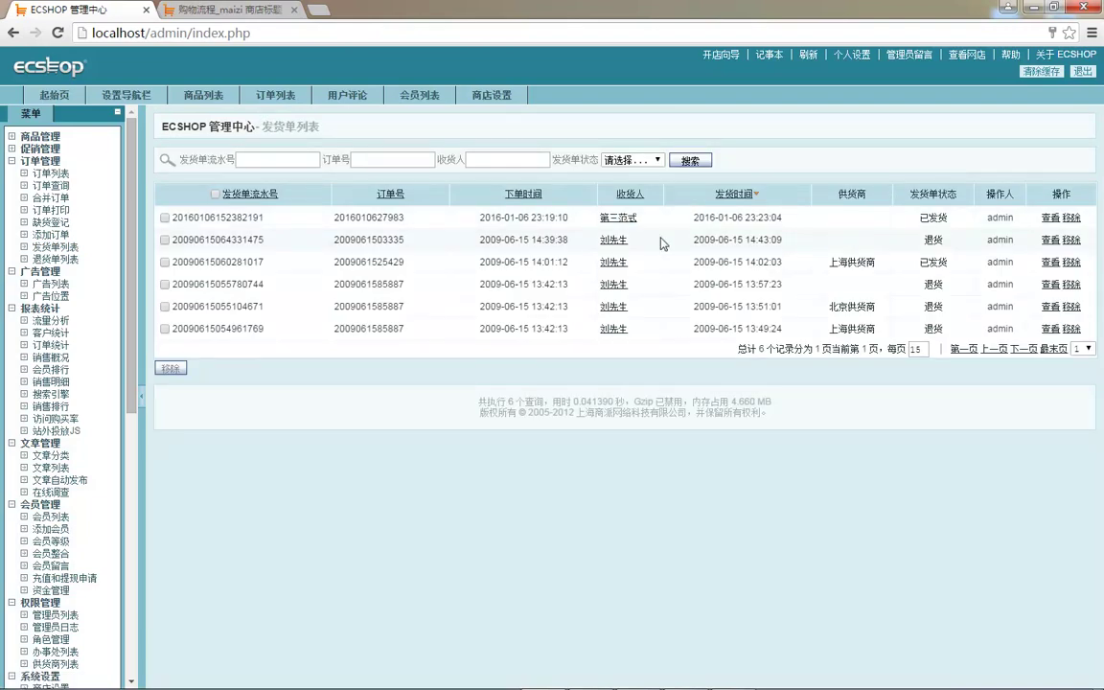
- Reopen the latest order and mark it 已收货 with the note 客户已经收货
click(48, 172)
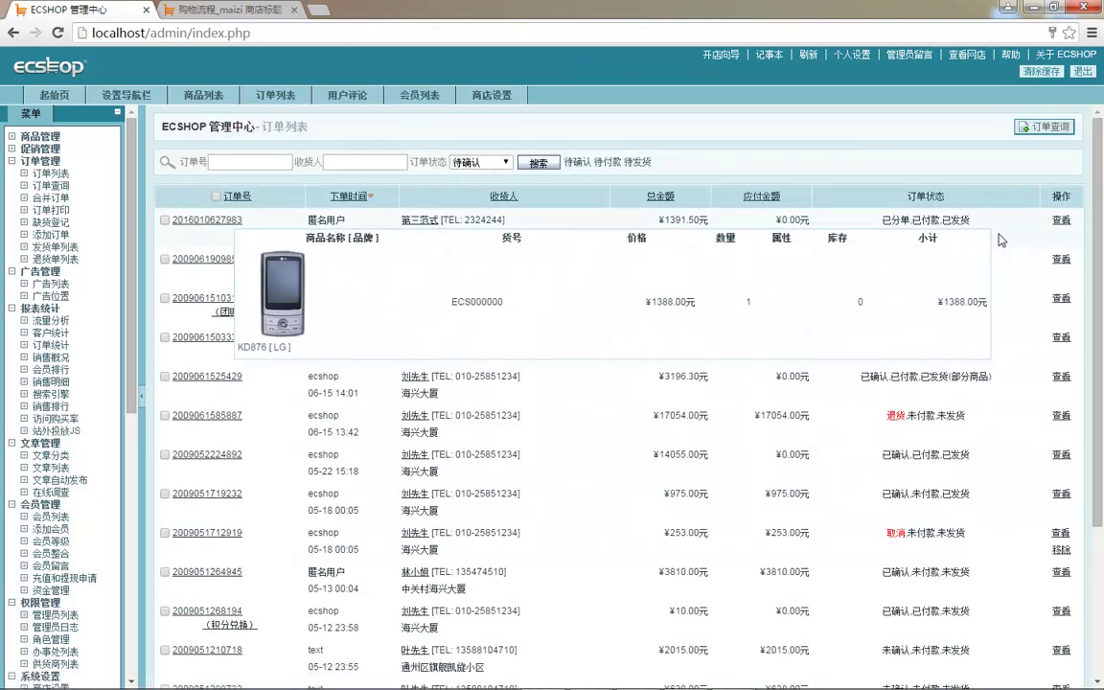
click(1060, 219)
scroll(412, 383, down, 5)
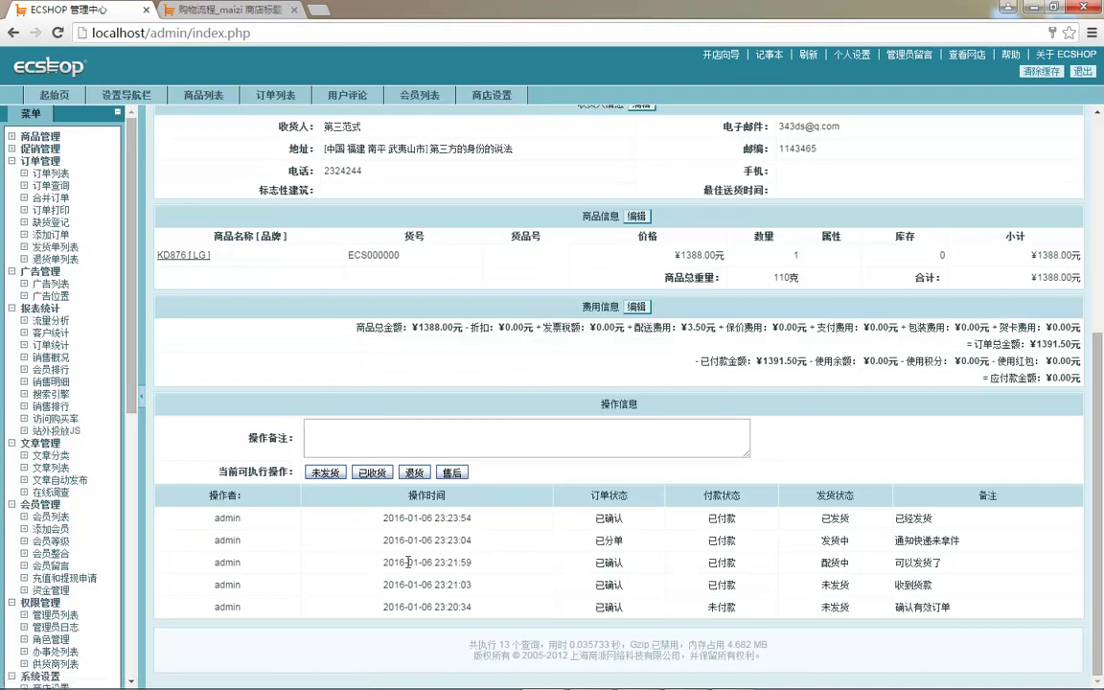
click(387, 446)
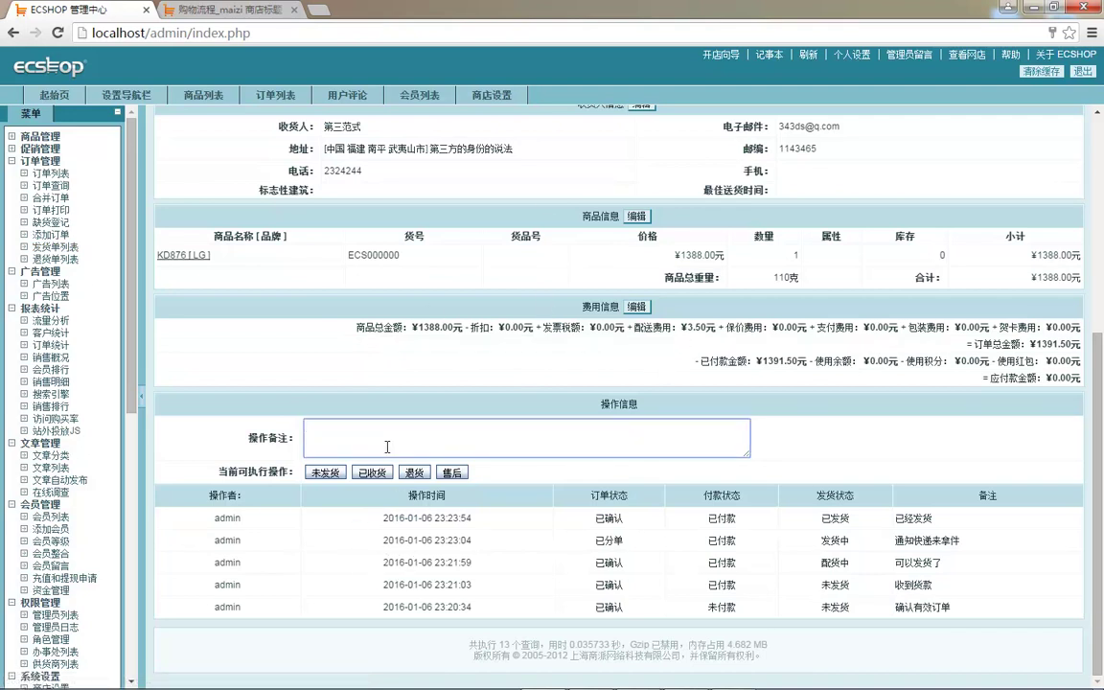
key(ctrl+shift)
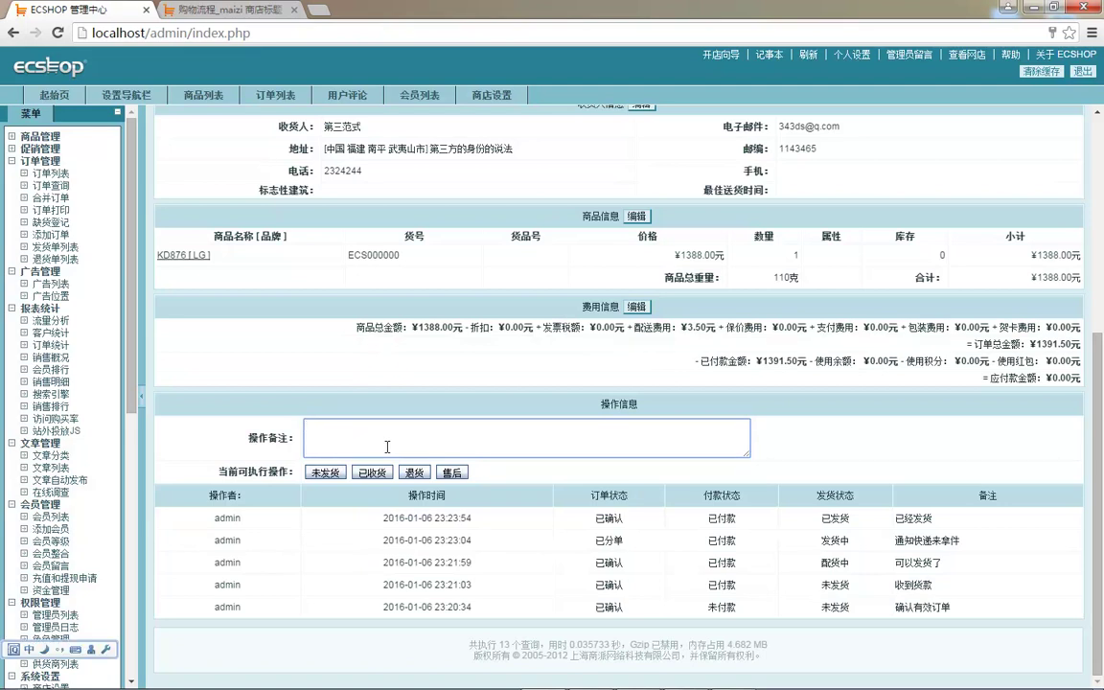
text(kehu yijing shouh)
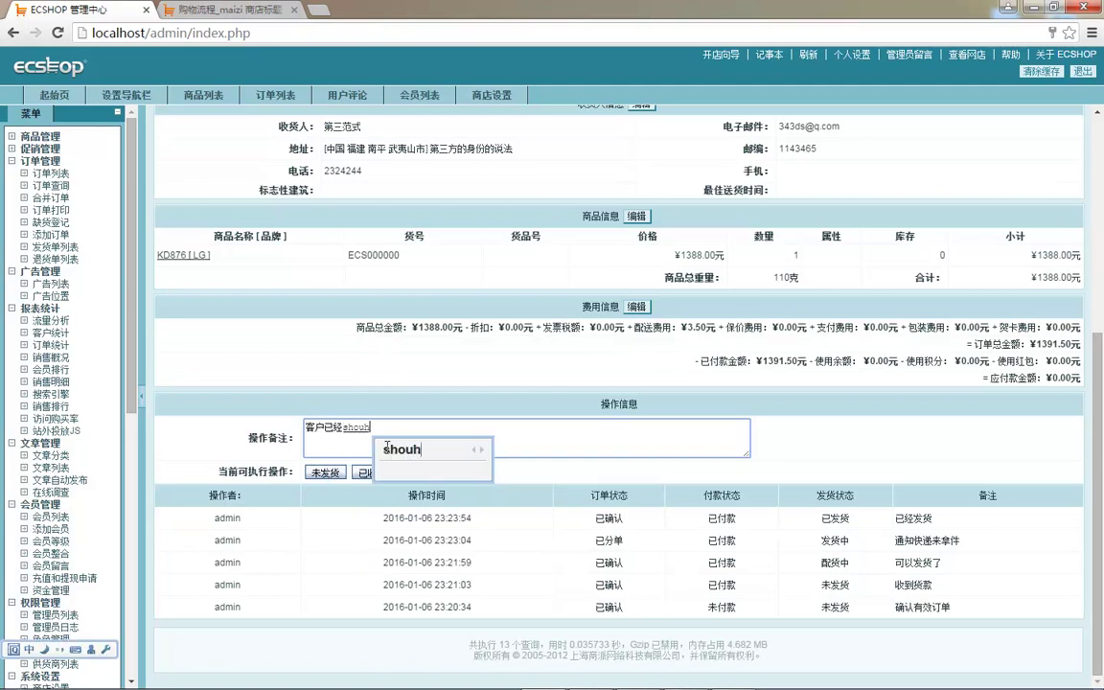
text(uo)
click(375, 473)
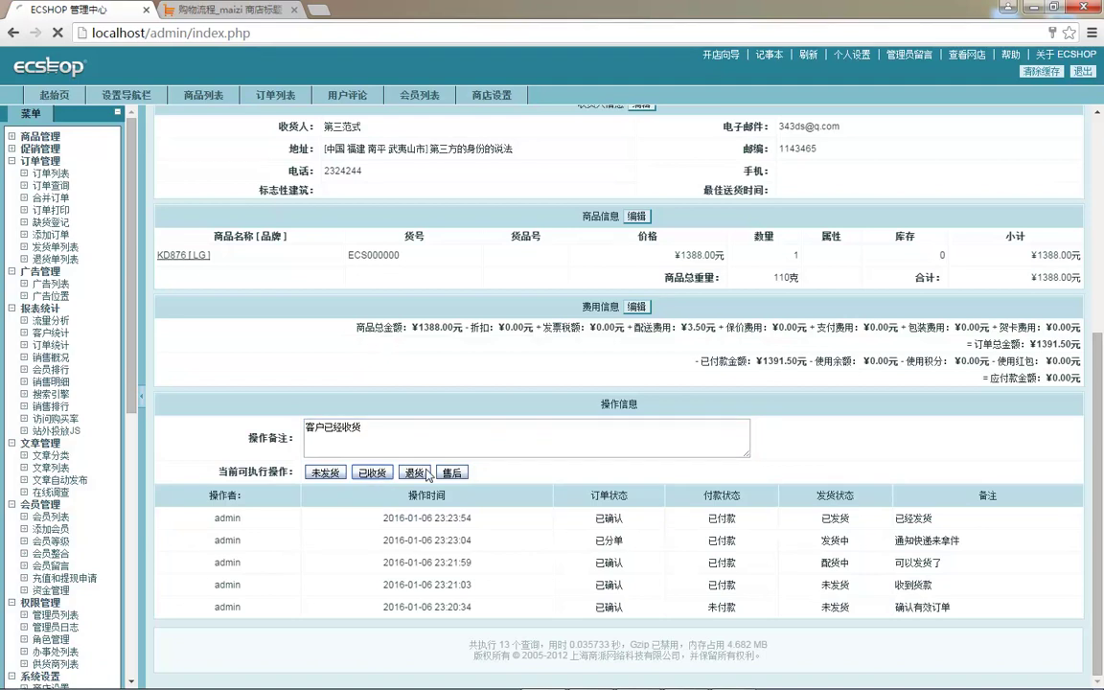
click(279, 222)
scroll(530, 370, down, 5)
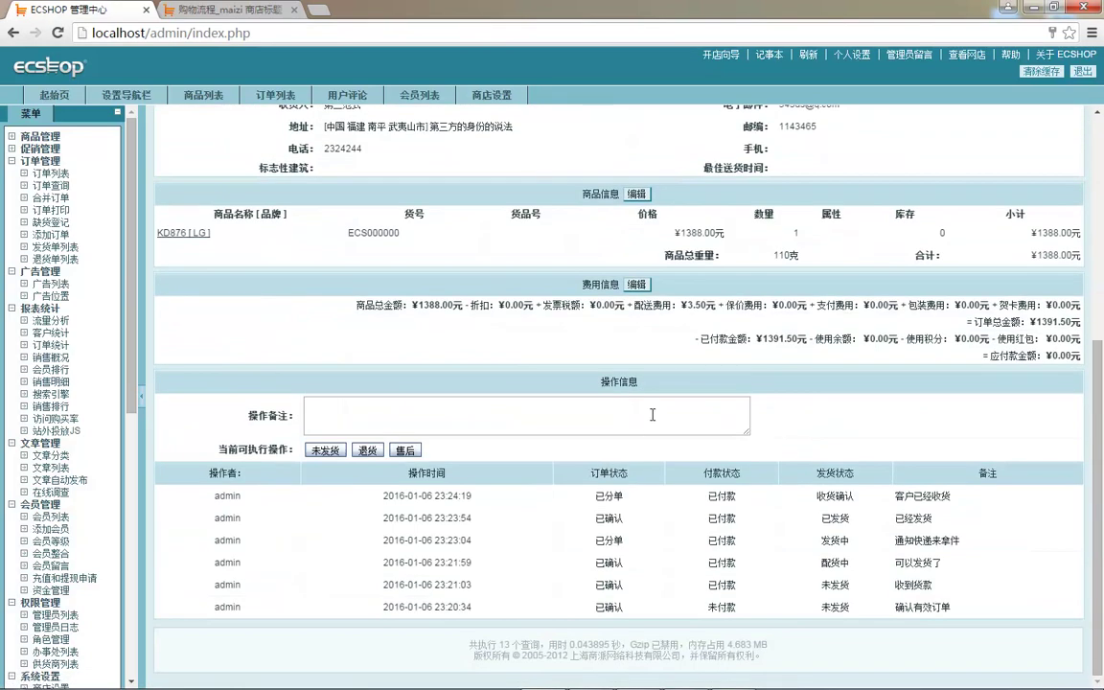
click(50, 172)
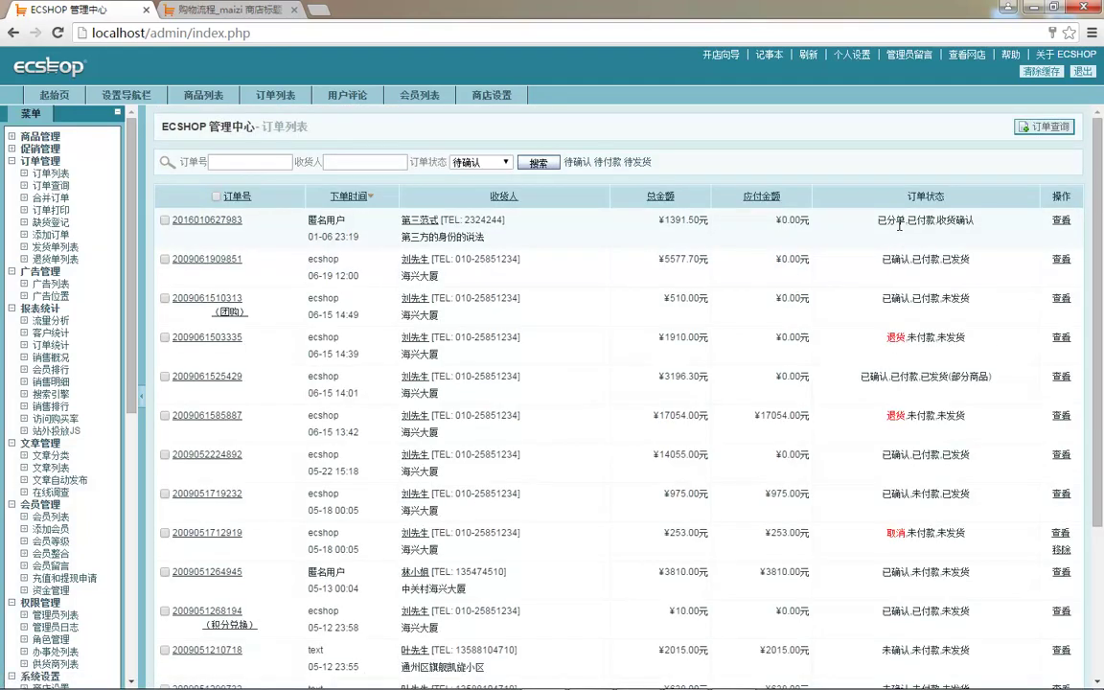
click(72, 247)
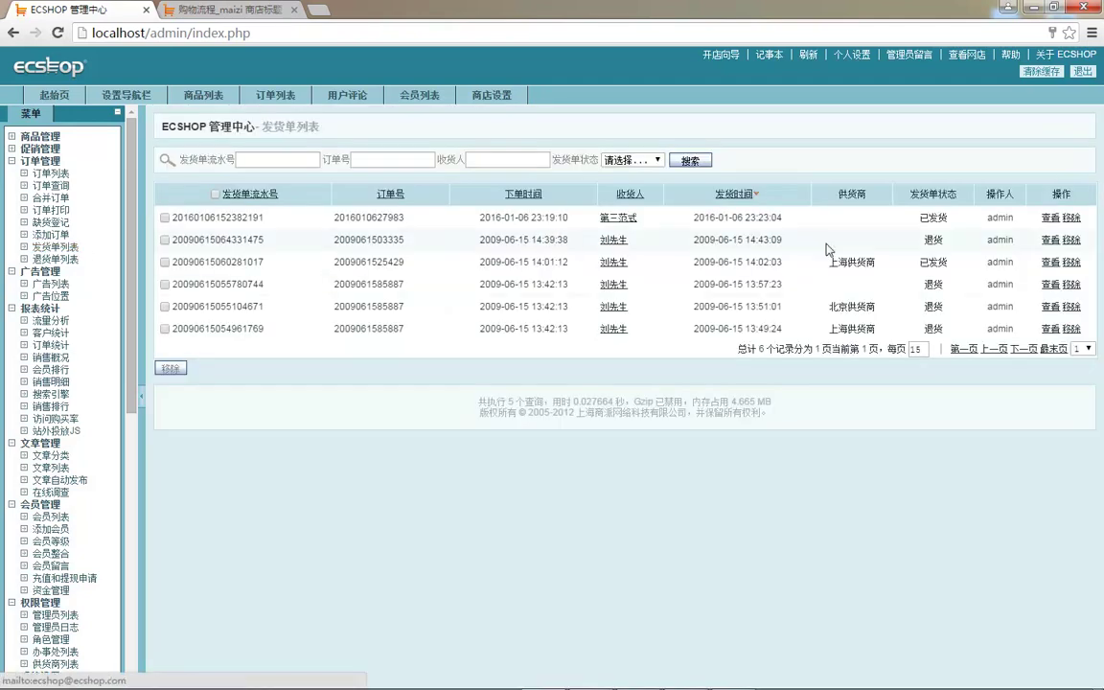
click(1050, 218)
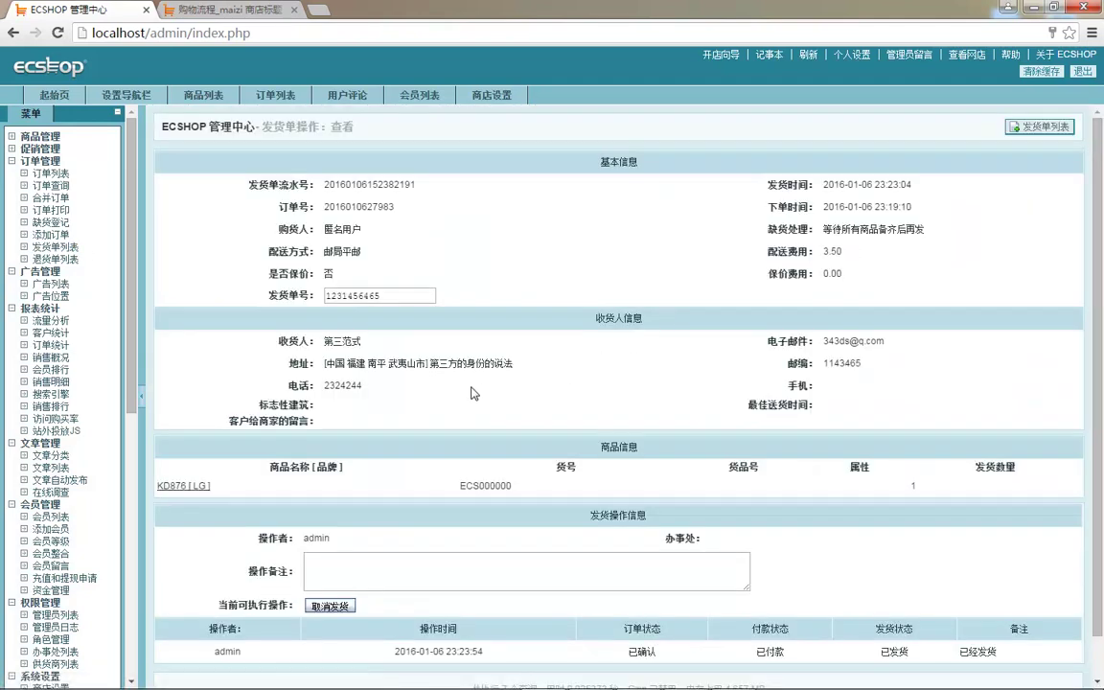
scroll(424, 479, down, 1)
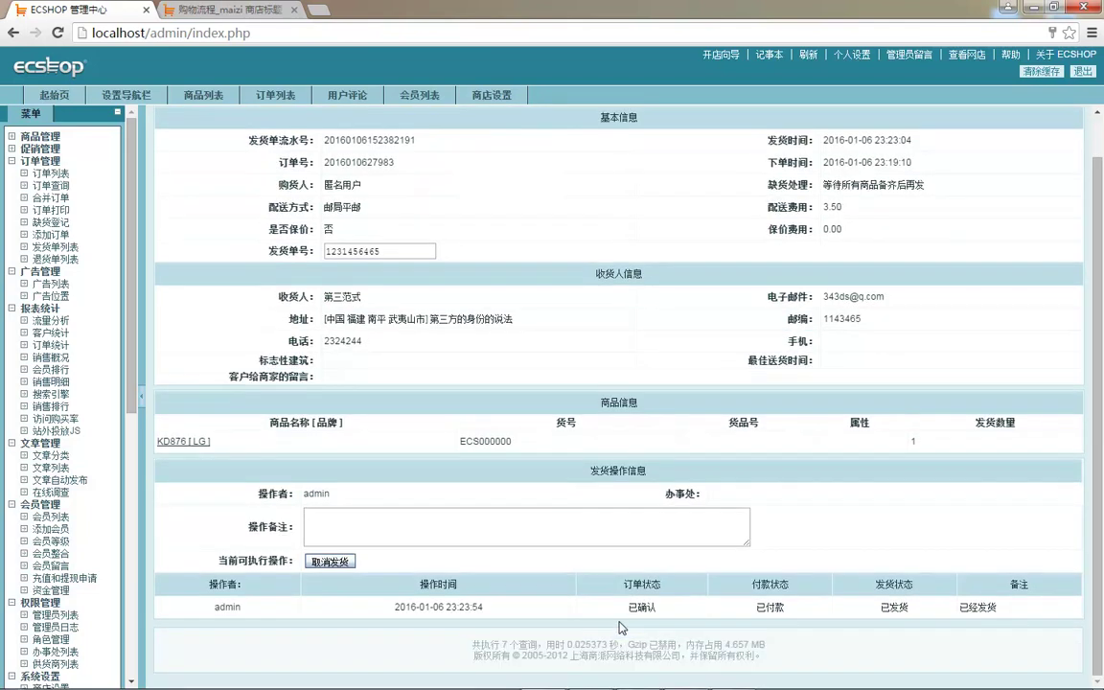
click(53, 173)
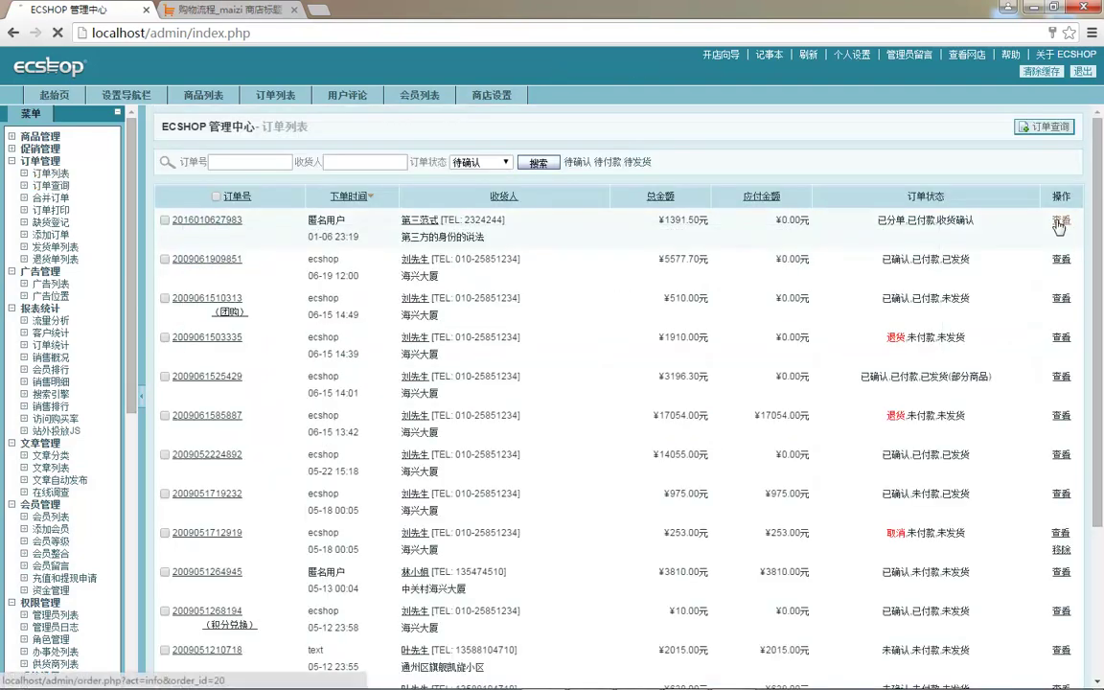
click(1060, 220)
scroll(446, 351, down, 3)
scroll(446, 351, down, 3)
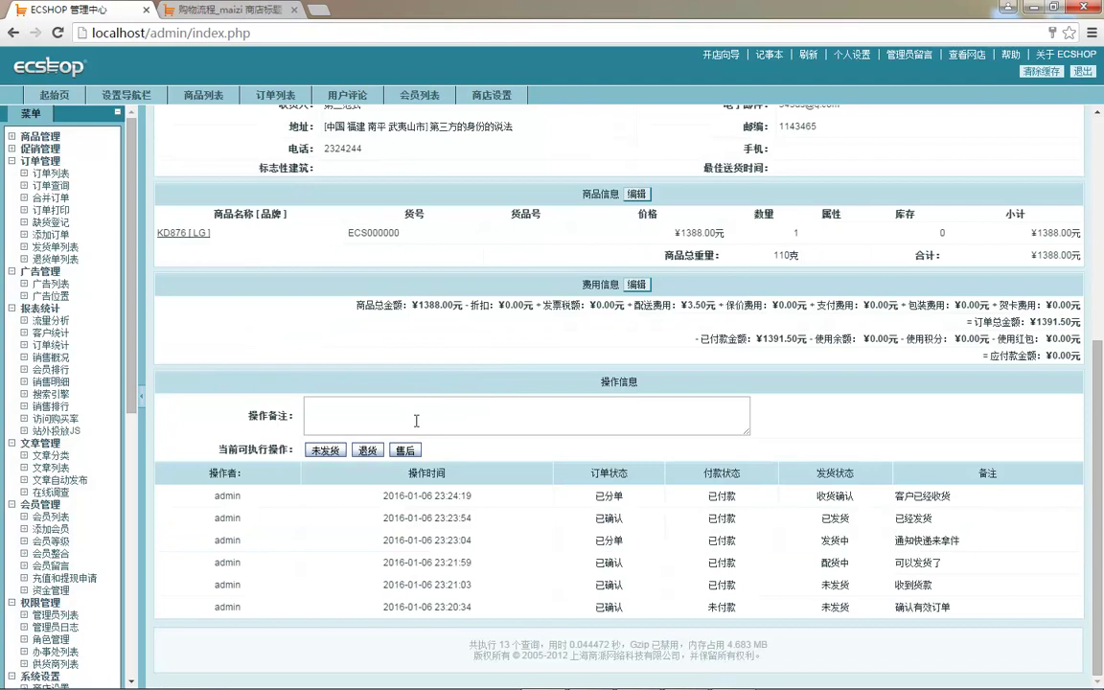
scroll(574, 430, up, 5)
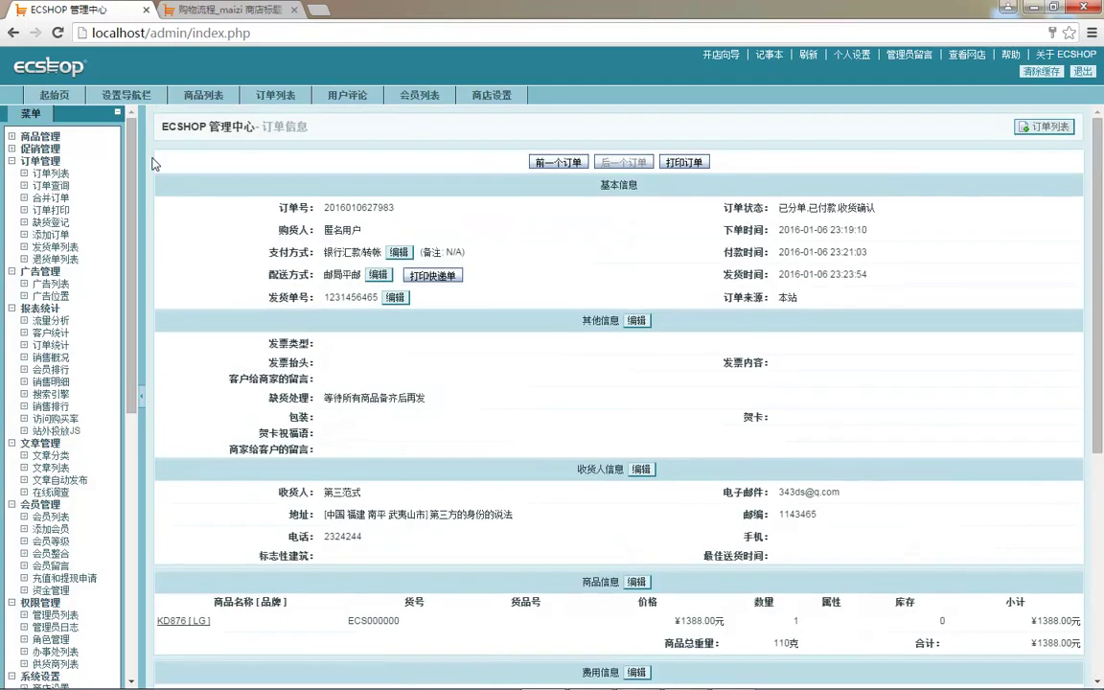
click(57, 173)
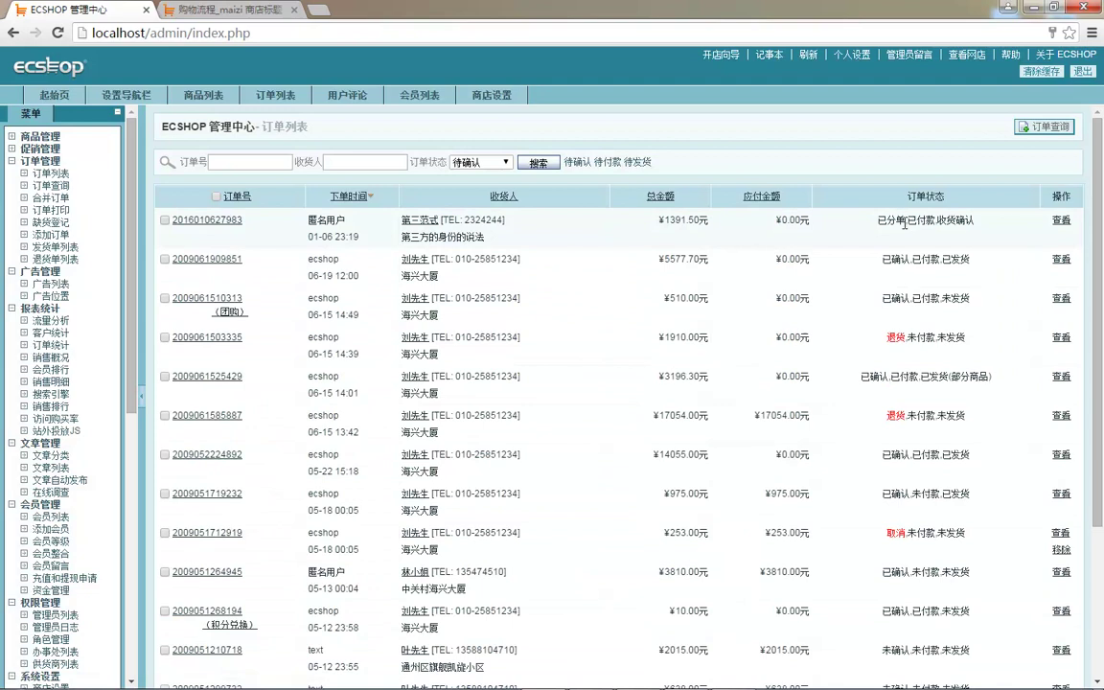
double_click(892, 223)
click(959, 224)
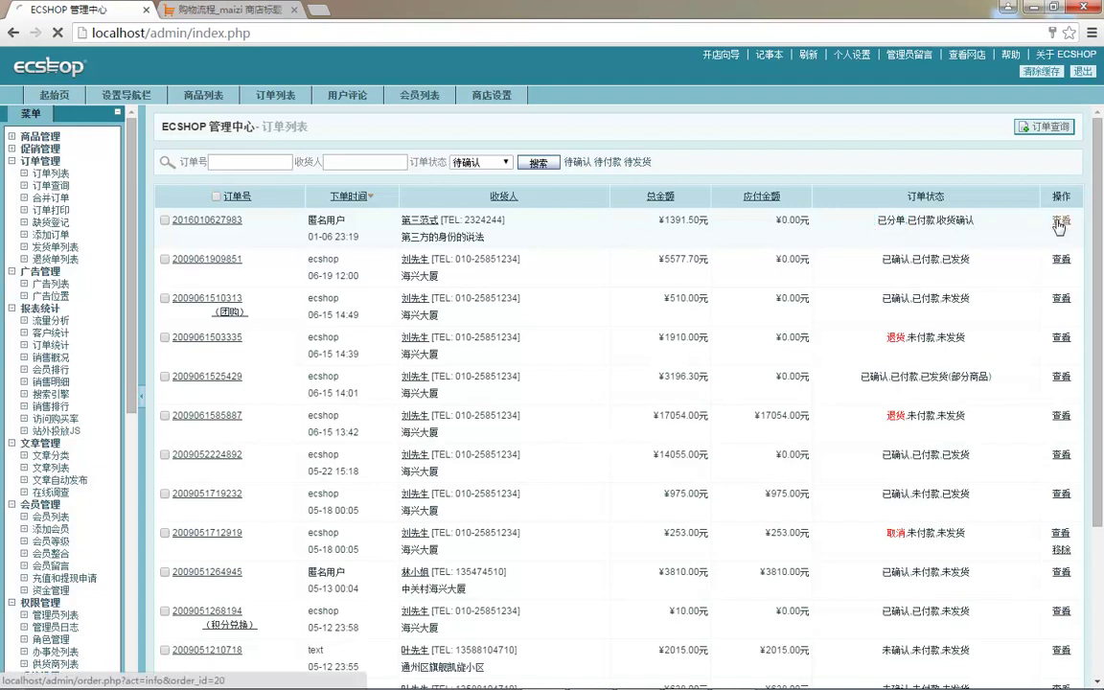
click(1060, 219)
scroll(647, 343, down, 4)
scroll(647, 343, down, 1)
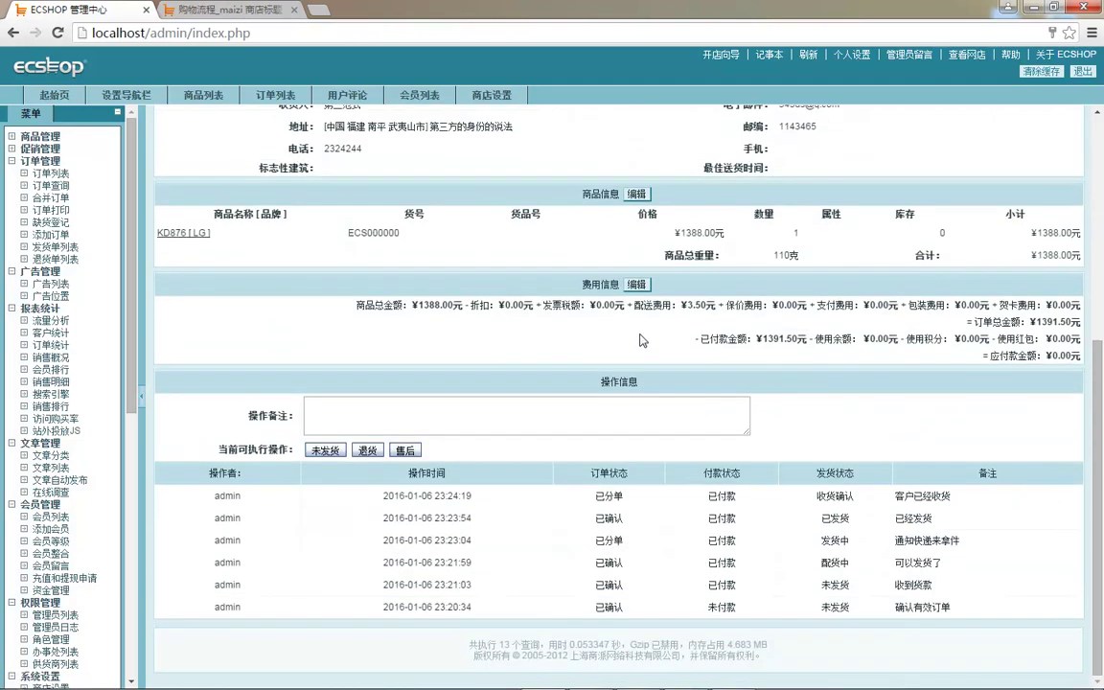
- Enter the note 客户不喜欢，退货了 and start a 退货 for the order
click(361, 422)
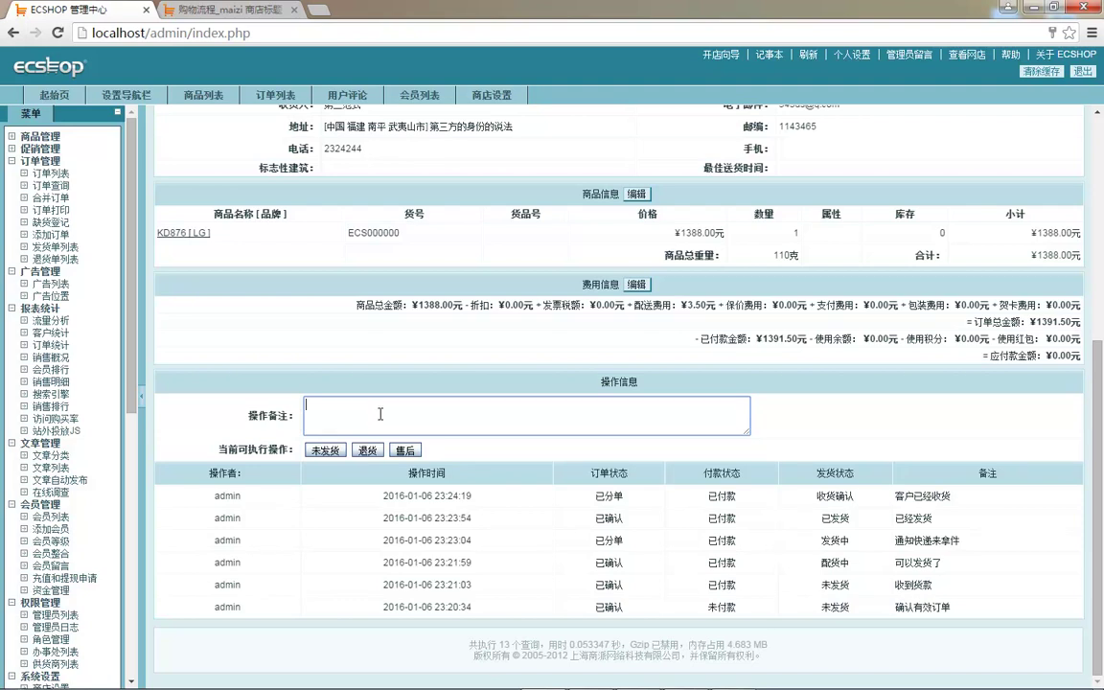
key(ctrl+shift)
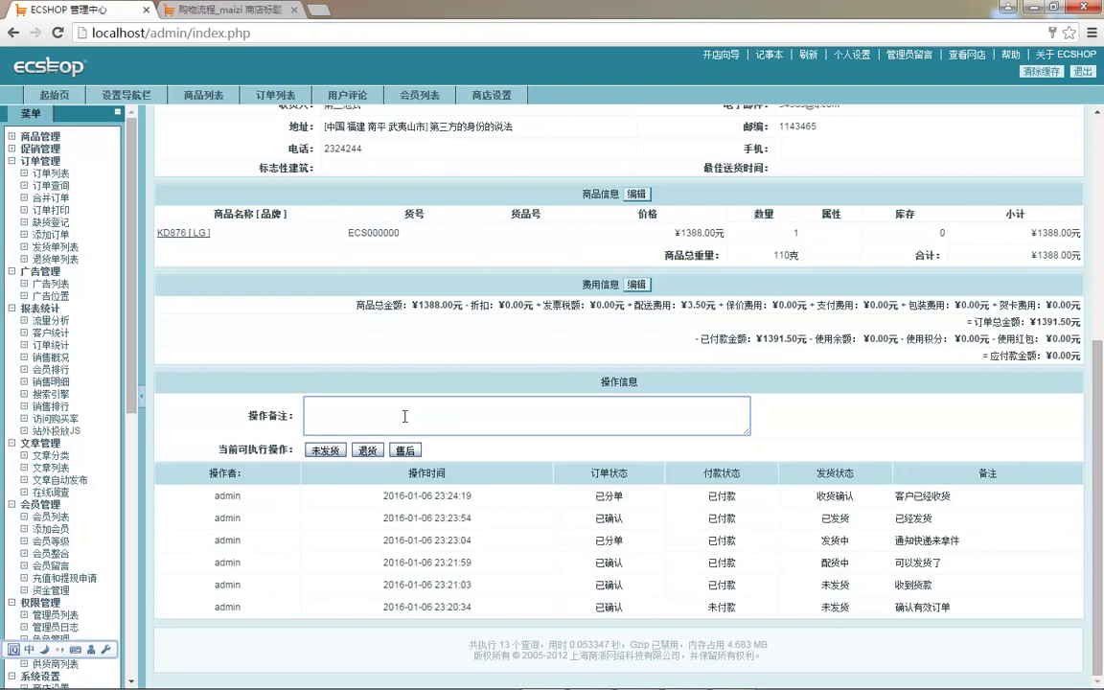
text(kehu bu xihu)
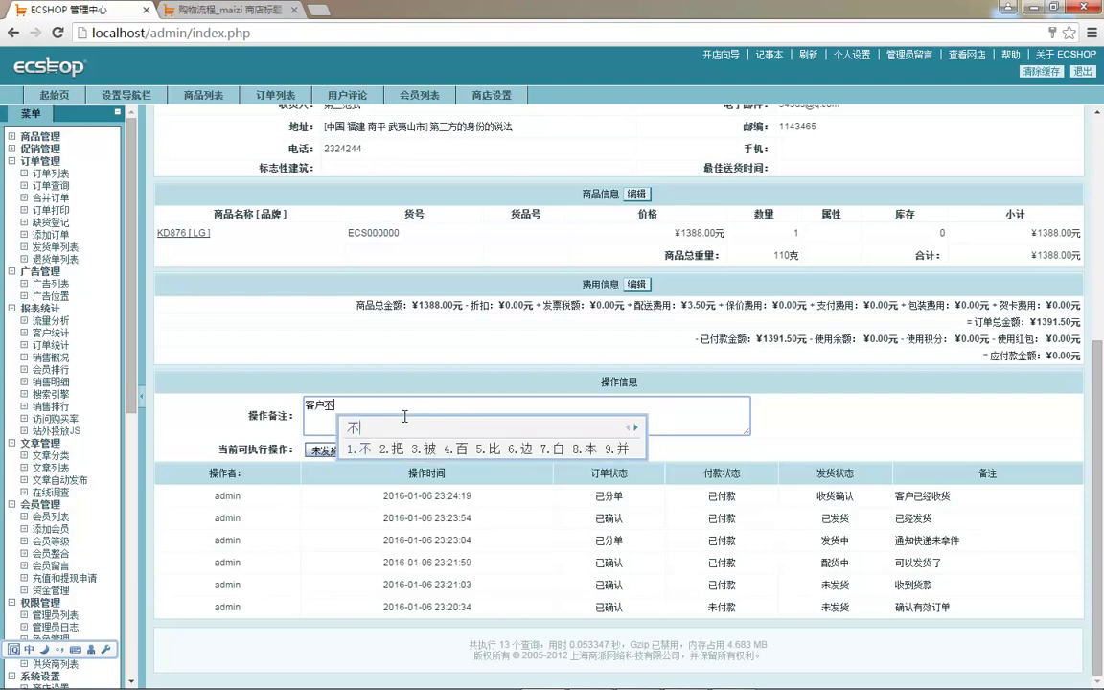
text(an ,tuihuo)
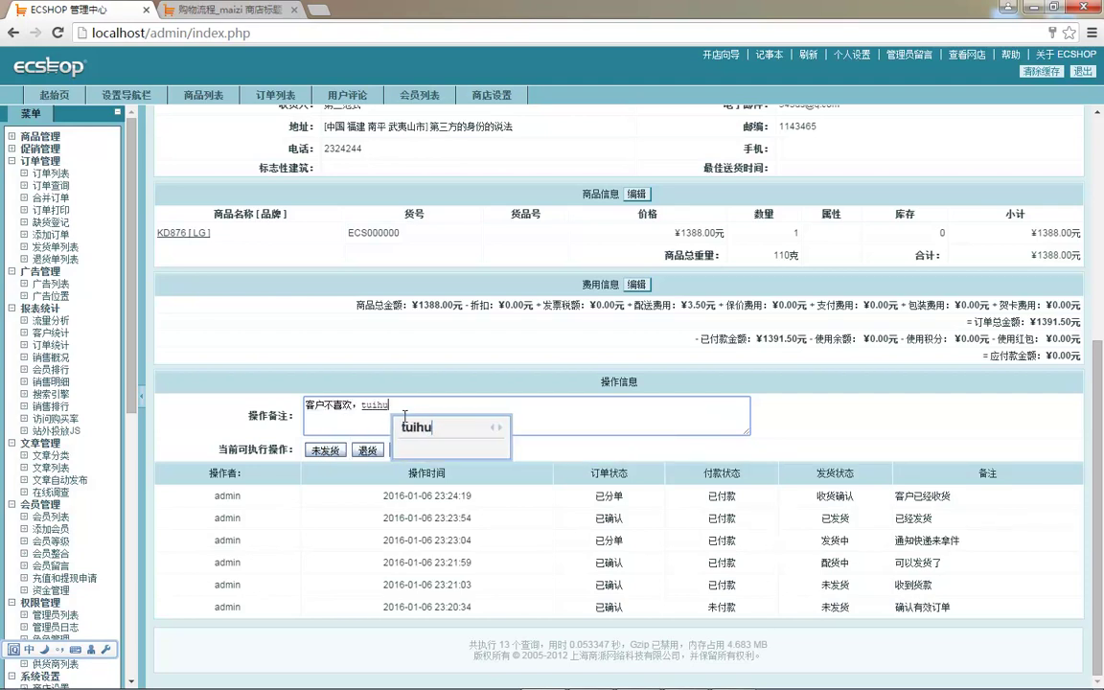
text( le)
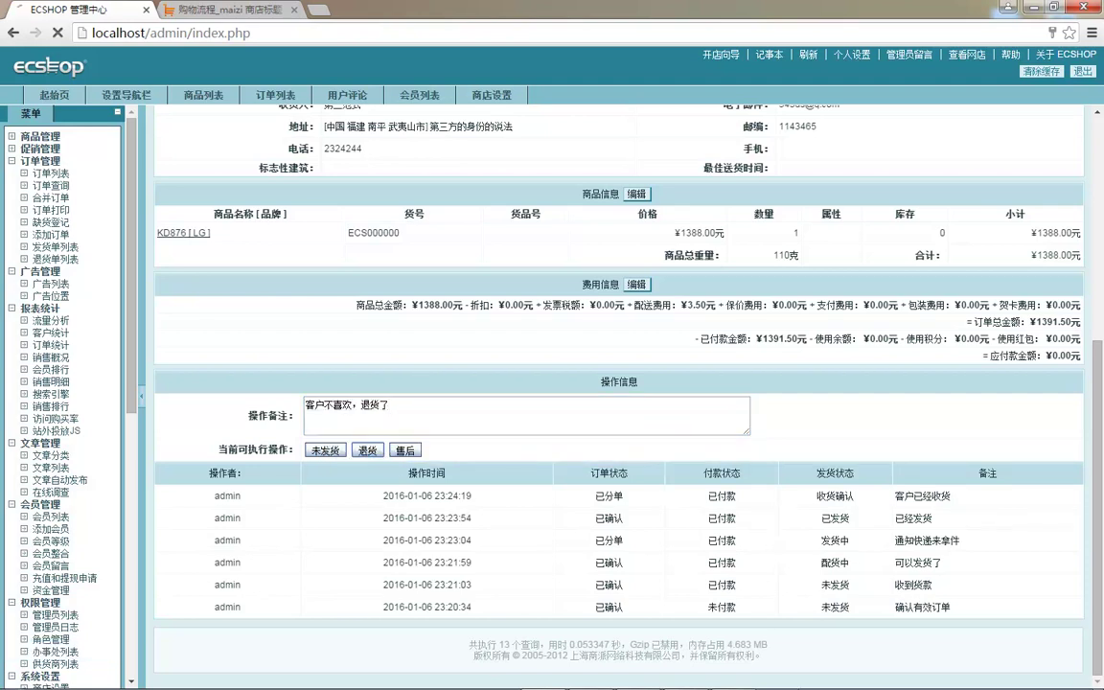
click(367, 450)
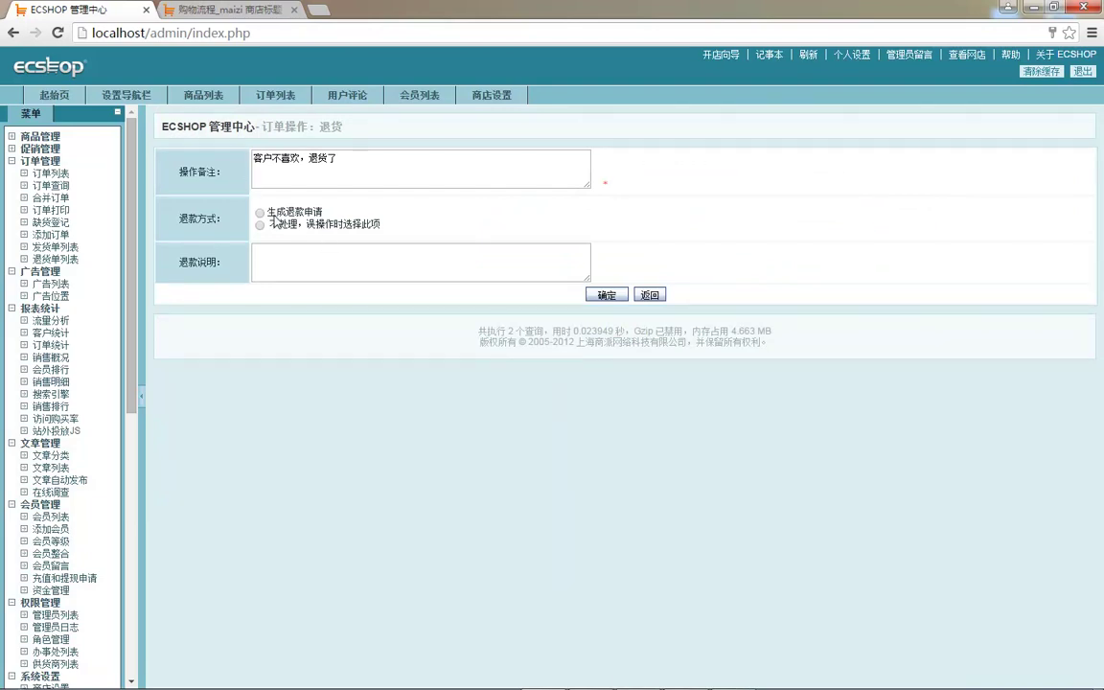
- Choose 生成退款申请, copy the remark into 退款说明, and submit the return
click(259, 212)
click(308, 259)
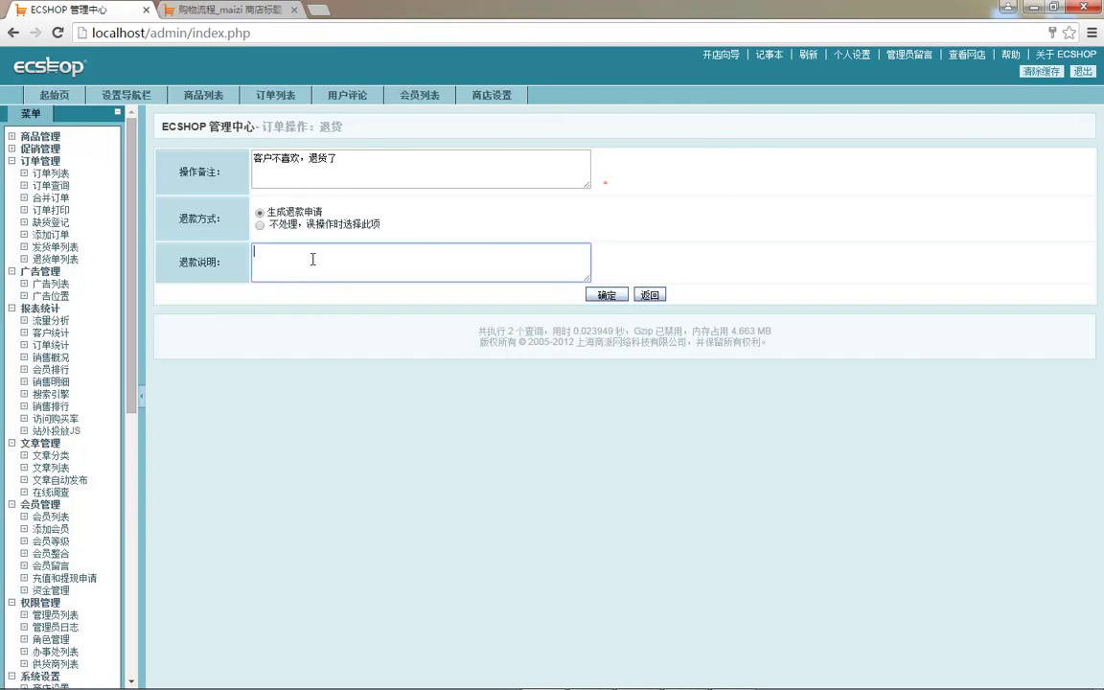
triple_click(333, 161)
key(ctrl+c)
click(332, 261)
key(ctrl+v)
key(ctrl+v)
key(ctrl+v)
key(ctrl+v)
key(ctrl+v)
click(602, 295)
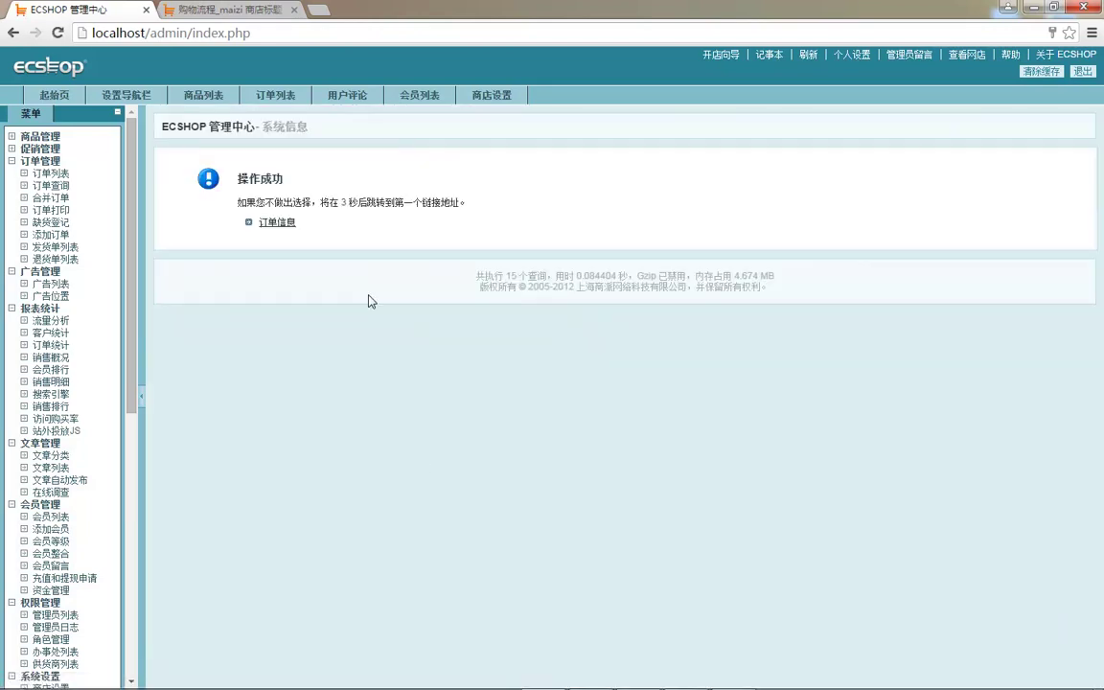
scroll(357, 316, down, 5)
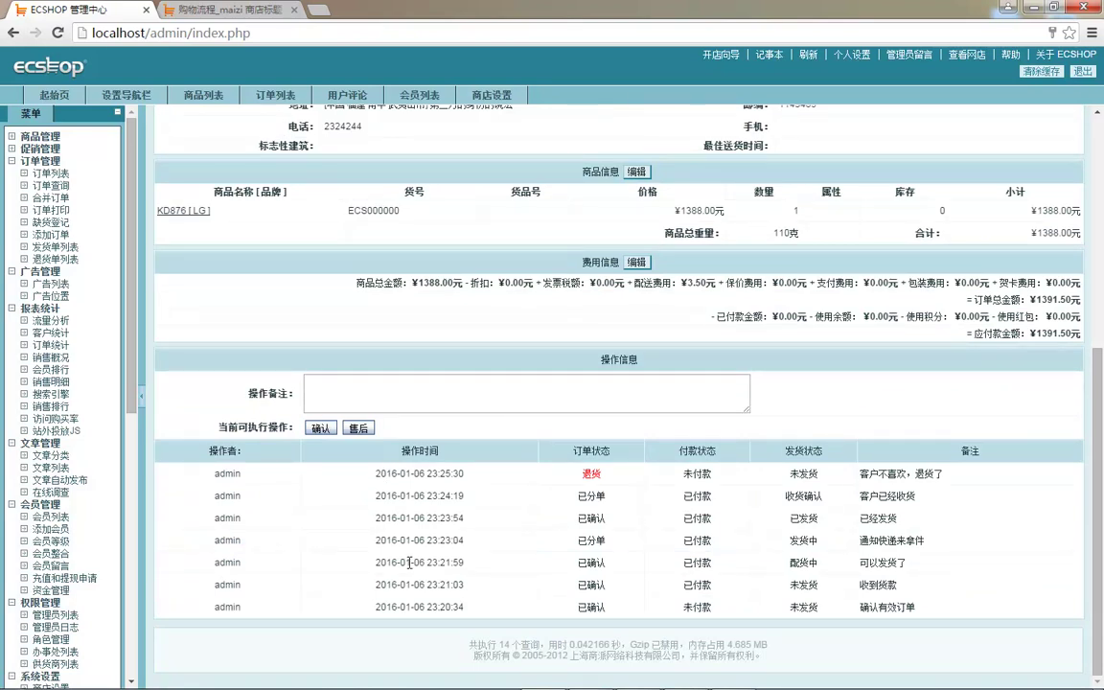
mouse_move(396, 682)
- Enter the remark 完结，不是一个爽快的客户 and confirm the order, leaving it 已确认, 未付款, 未发货
click(336, 409)
key(ctrl+shift)
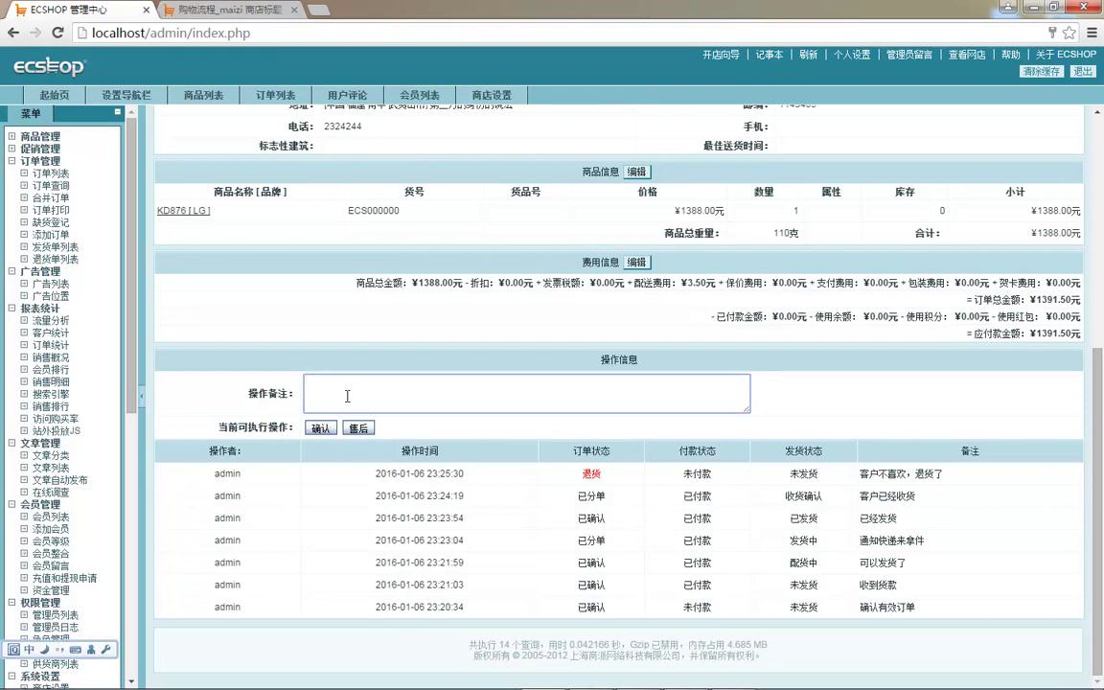
text(wangji)
key(BackSpace)
key(BackSpace)
key(BackSpace)
key(BackSpace)
key(BackSpace)
text(anj)
key(space)
text(,bushi)
key(space)
text(yge)
key(space)
text(shuankkuai)
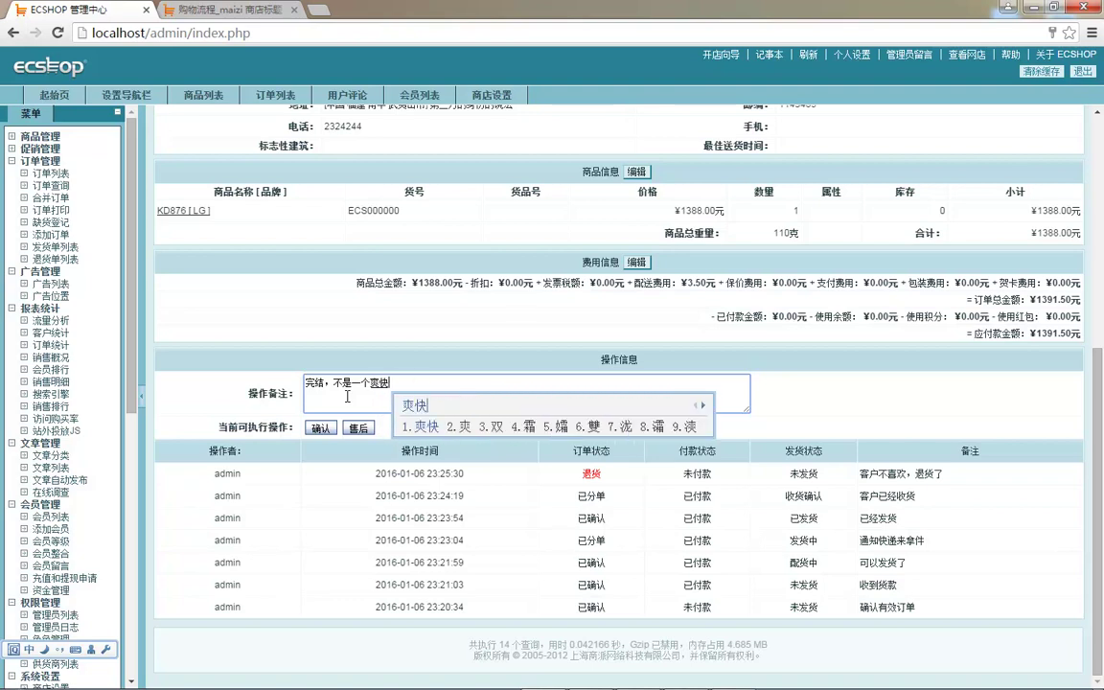
key(space)
text(de)
key(space)
text(kehu)
key(space)
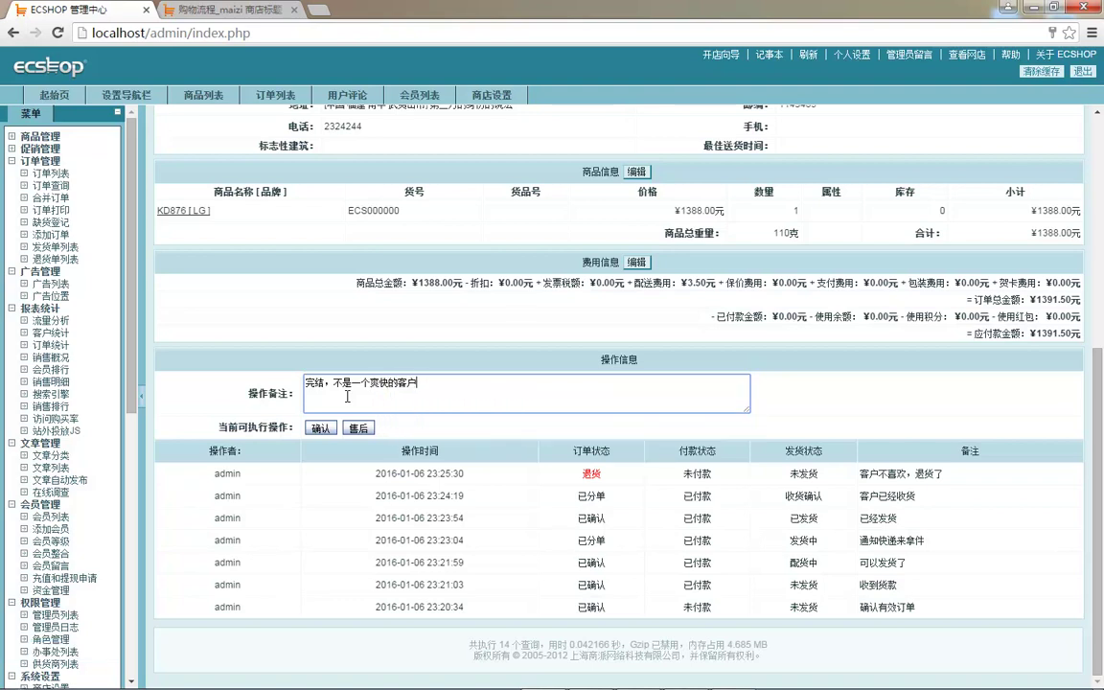
click(320, 429)
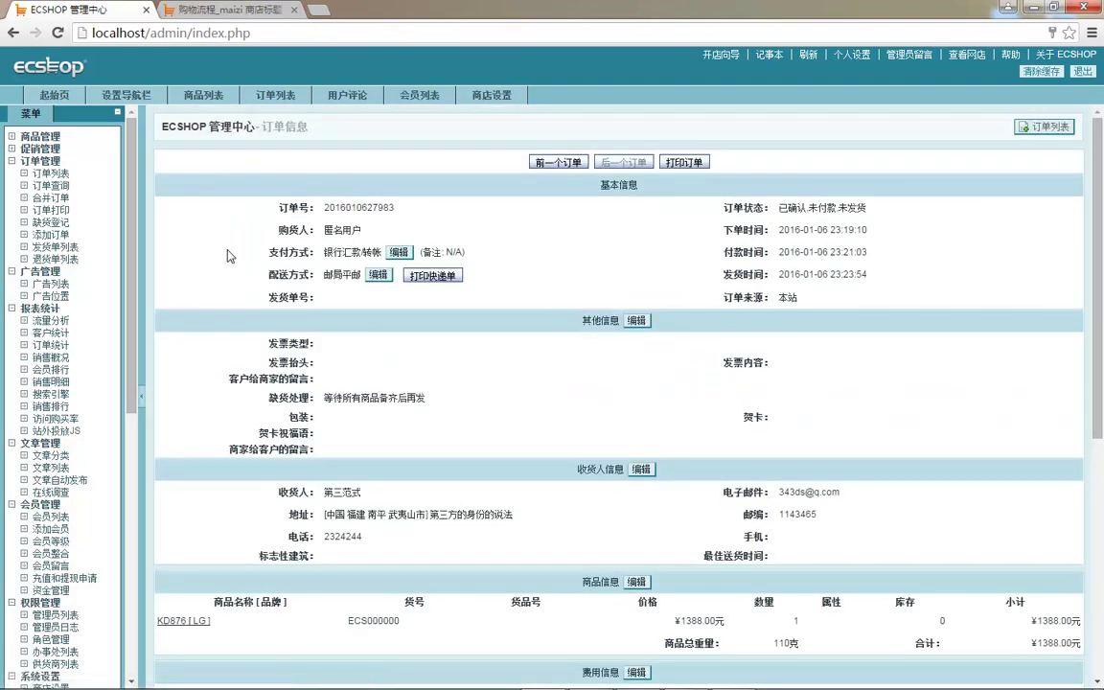
- Open the first order from 订单列表 and review its action log
click(50, 173)
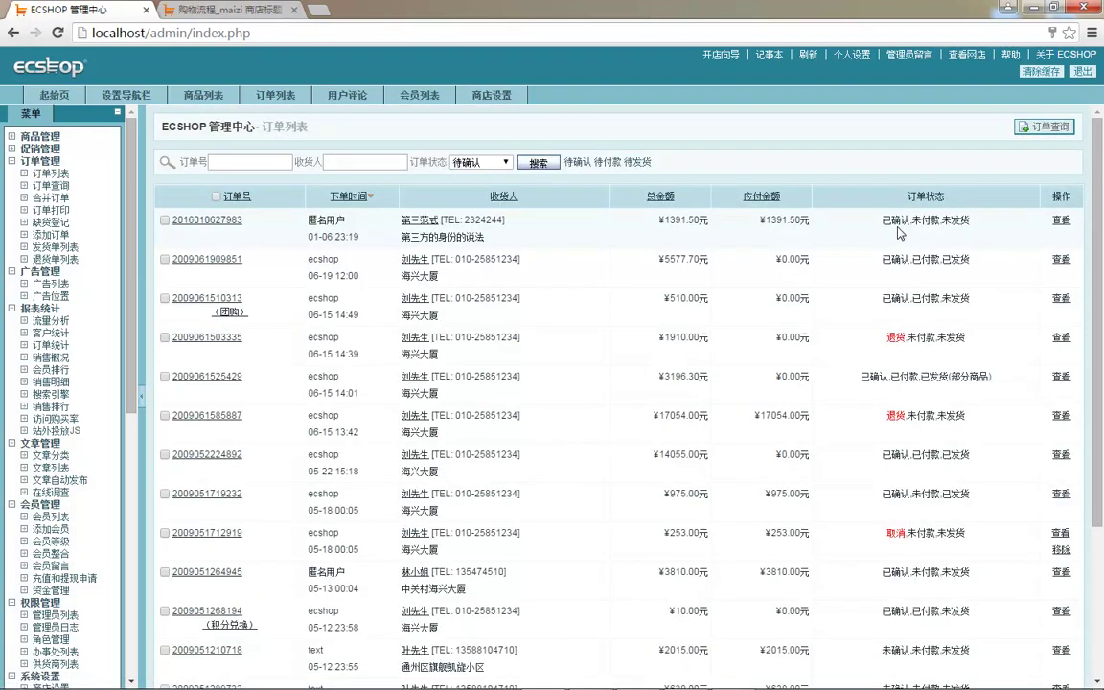
drag(962, 219, 974, 219)
click(1061, 220)
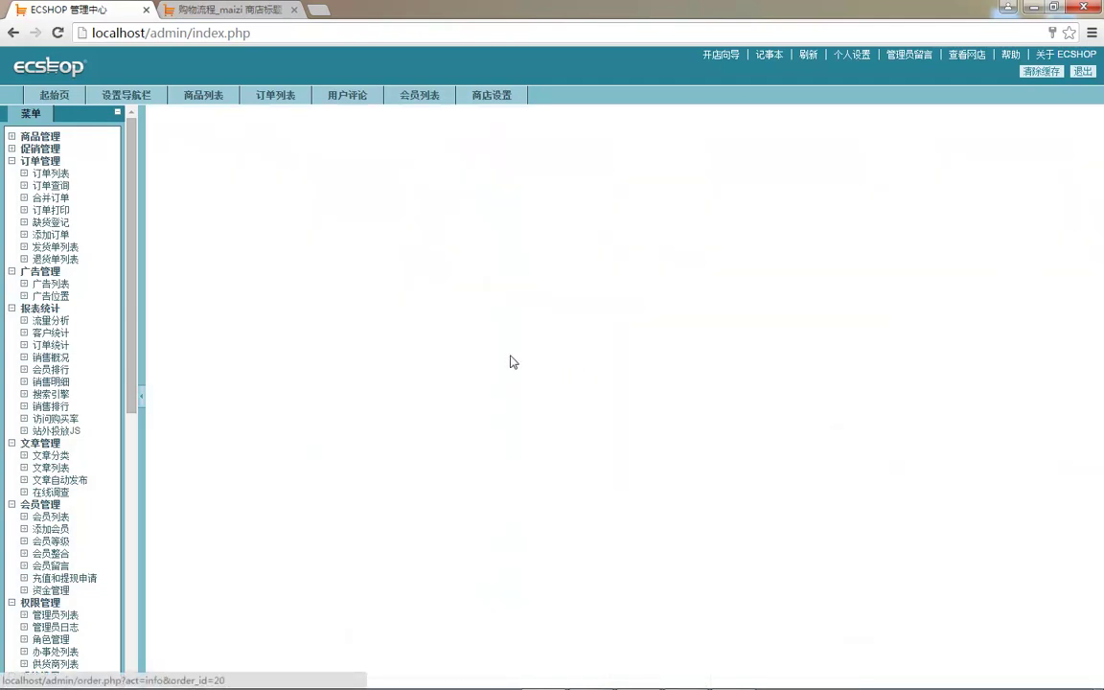
scroll(479, 371, down, 3)
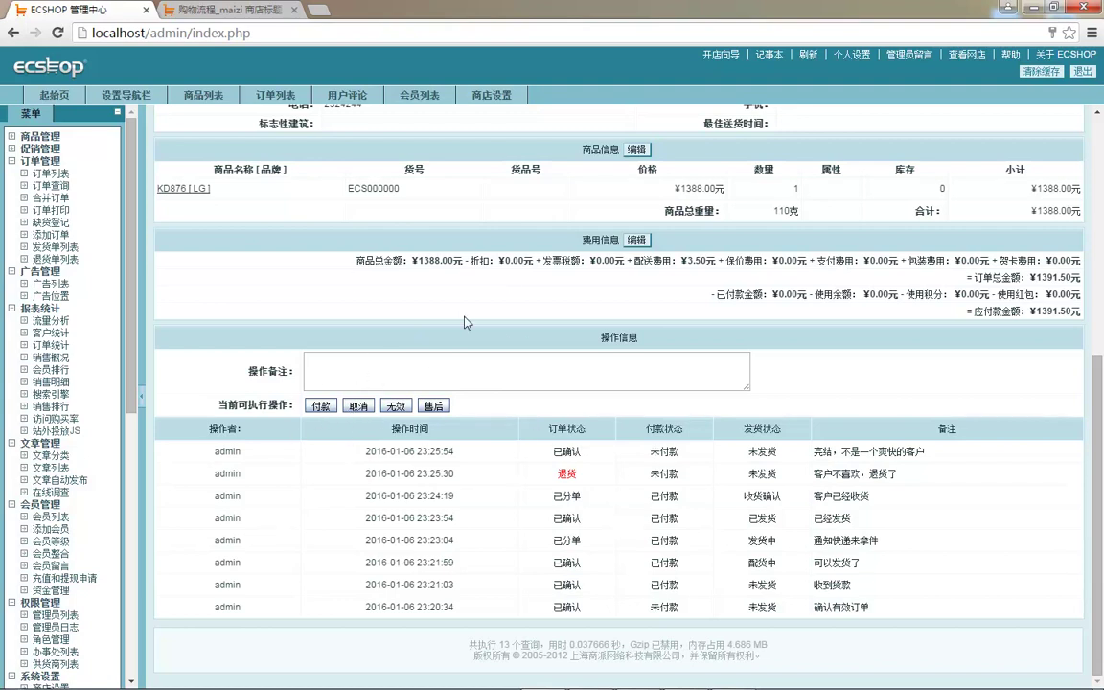
double_click(242, 404)
scroll(317, 188, up, 3)
scroll(503, 279, up, 2)
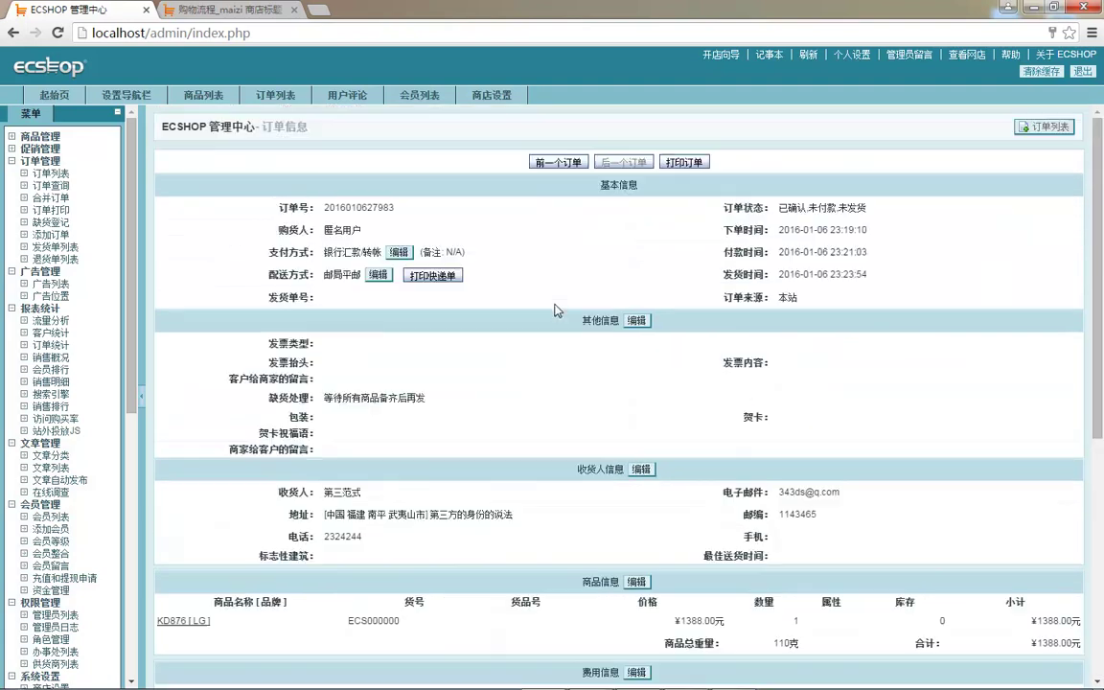
- Return to 订单列表, reopen the first order, and go to the 订单查询 form
click(64, 175)
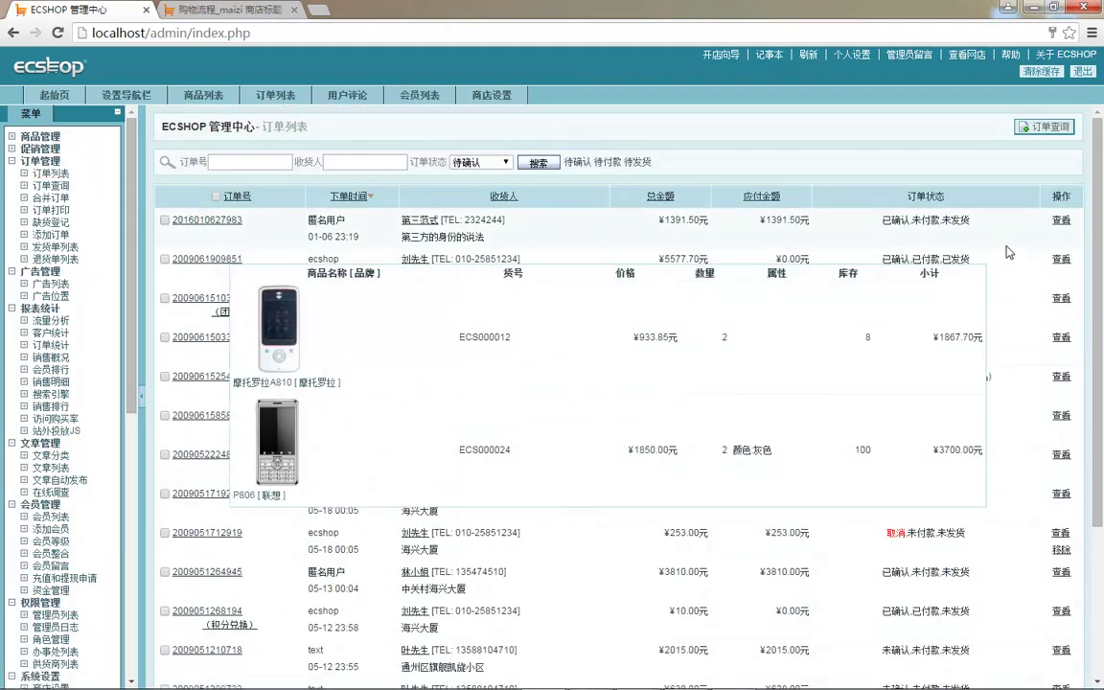
click(1062, 220)
scroll(460, 374, down, 5)
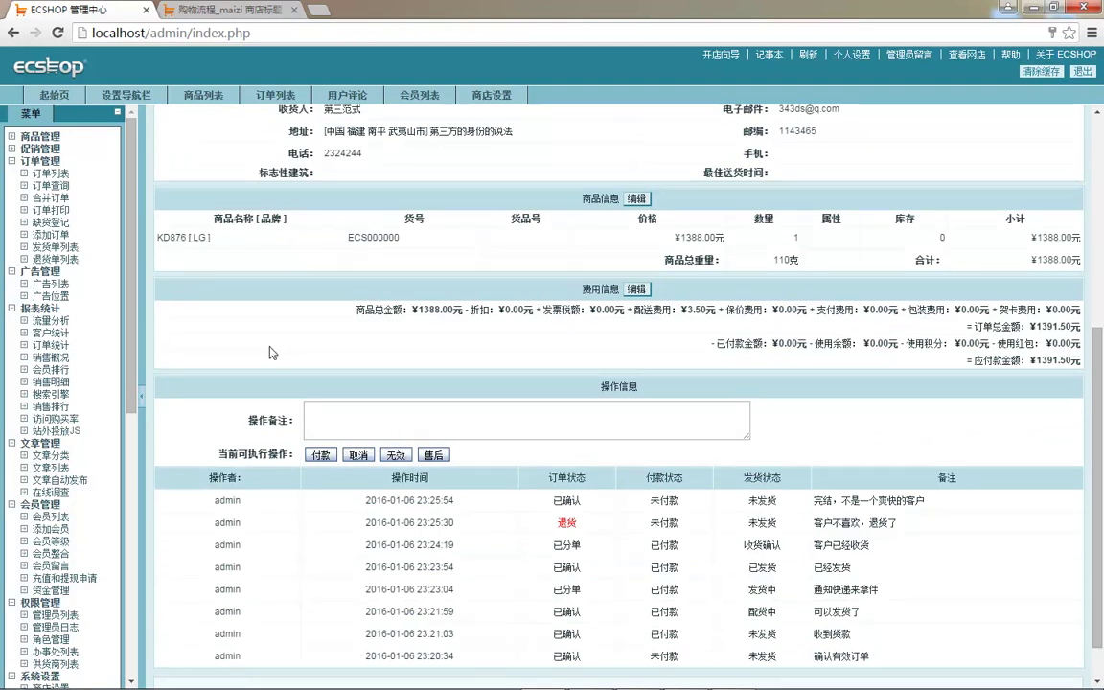
scroll(220, 306, up, 2)
click(50, 187)
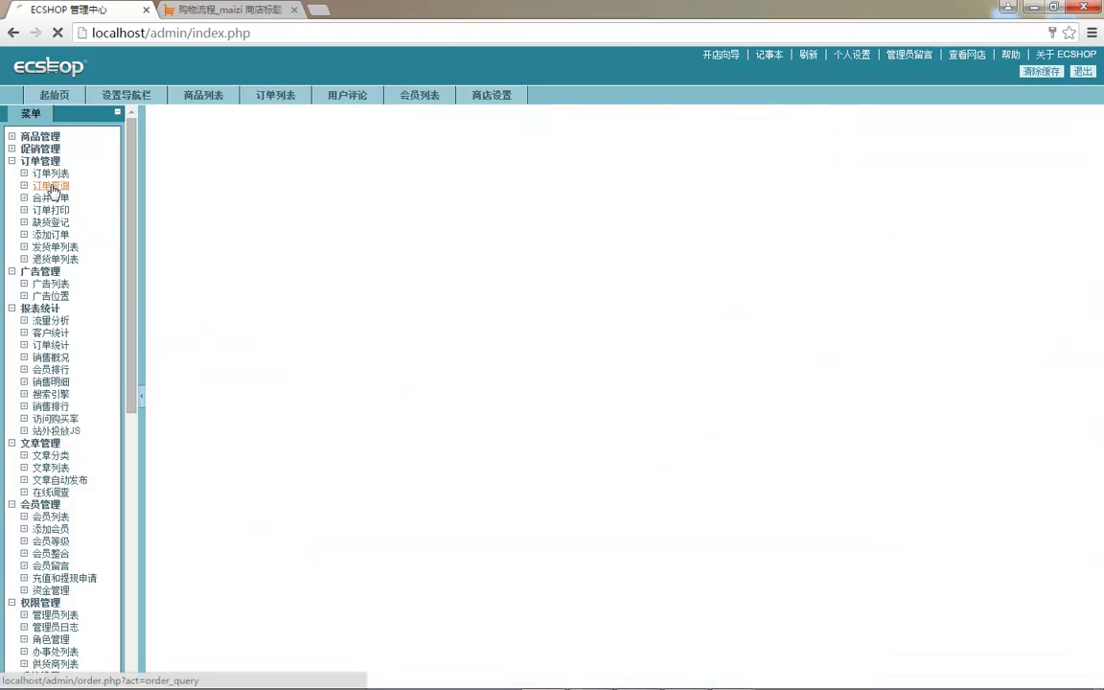
click(301, 169)
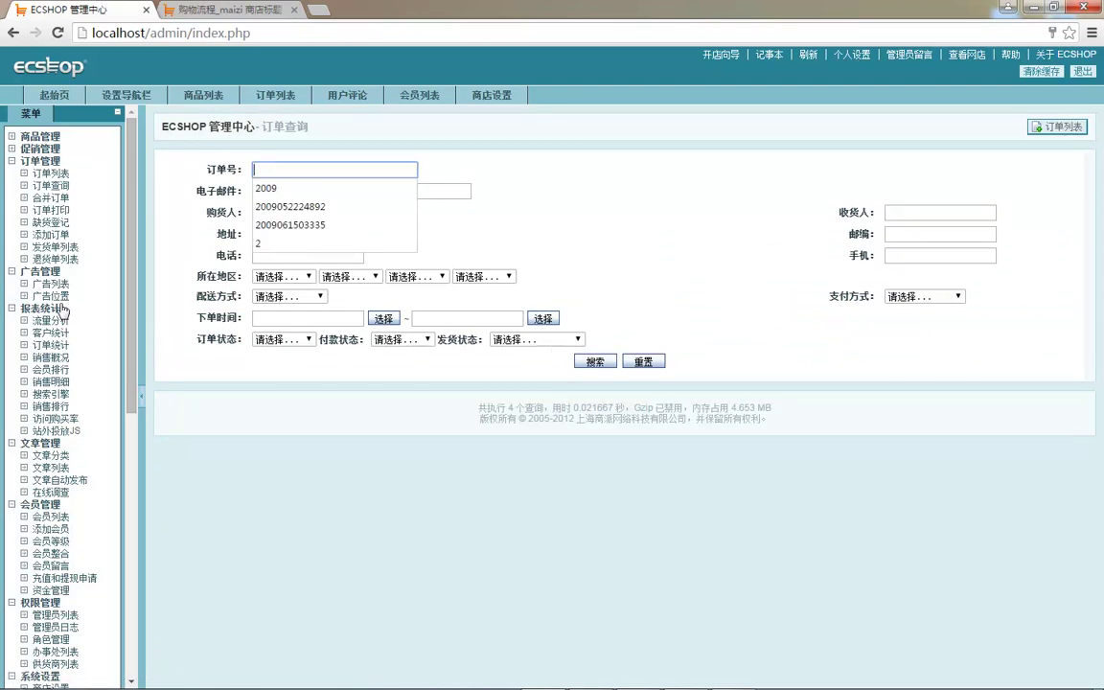
click(57, 198)
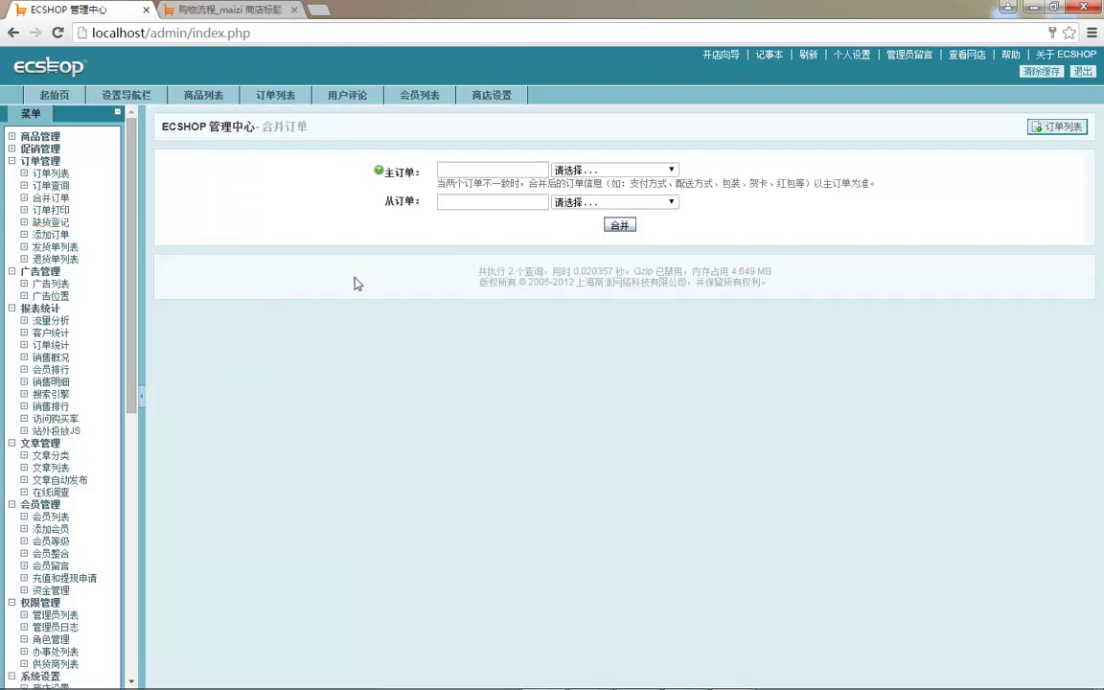
click(575, 170)
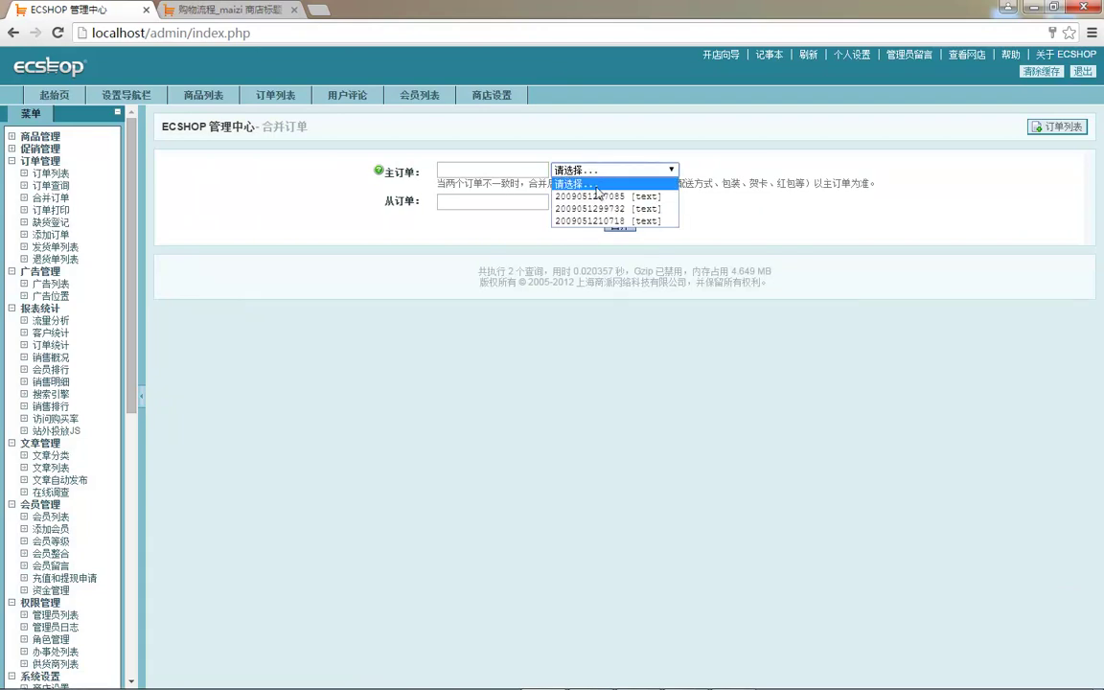
click(594, 196)
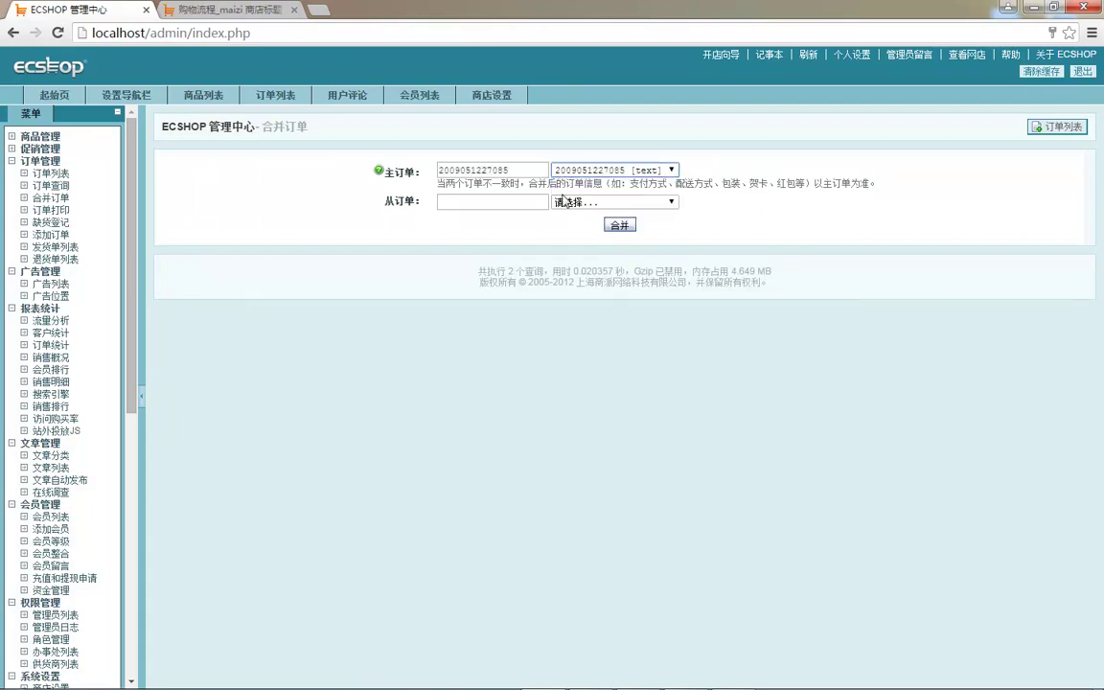
drag(475, 184, 542, 184)
drag(628, 184, 848, 190)
click(390, 176)
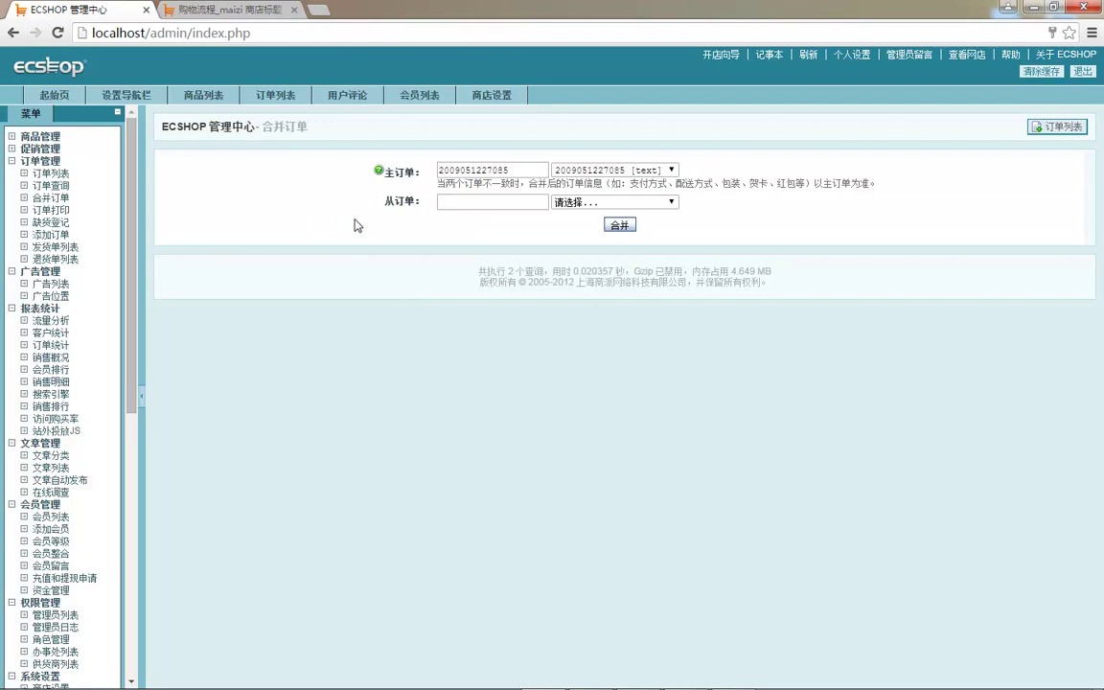
click(58, 173)
mouse_move(243, 230)
double_click(207, 219)
drag(207, 219, 176, 60)
drag(243, 258, 175, 261)
key(ctrl+c)
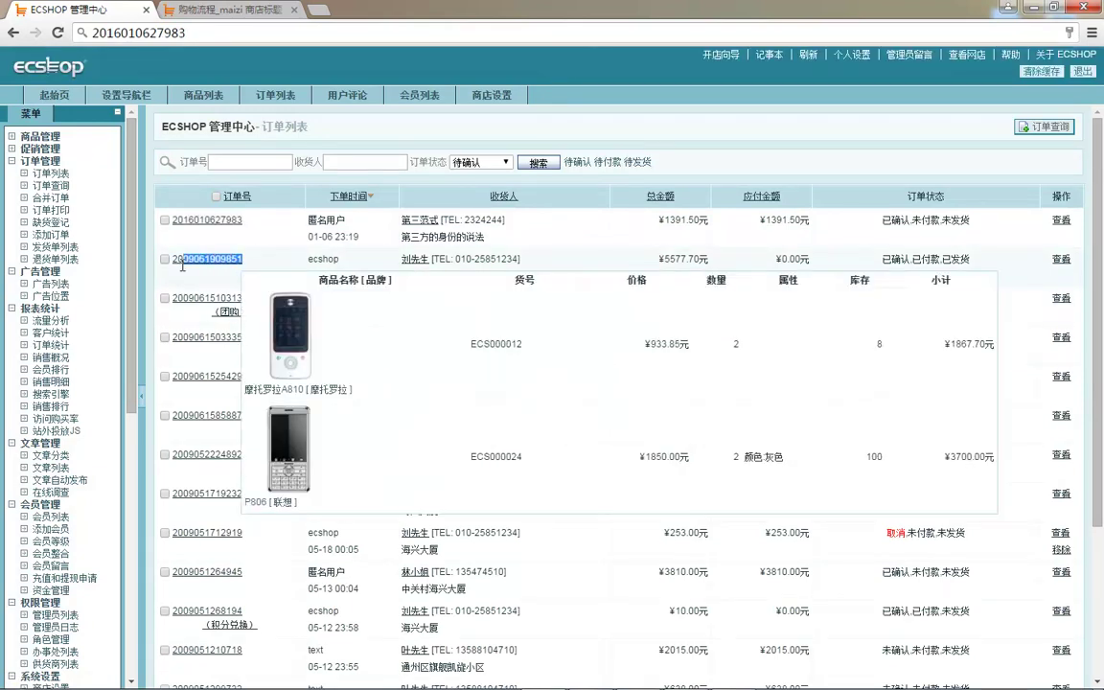
click(251, 33)
click(293, 37)
key(ctrl+v)
click(239, 230)
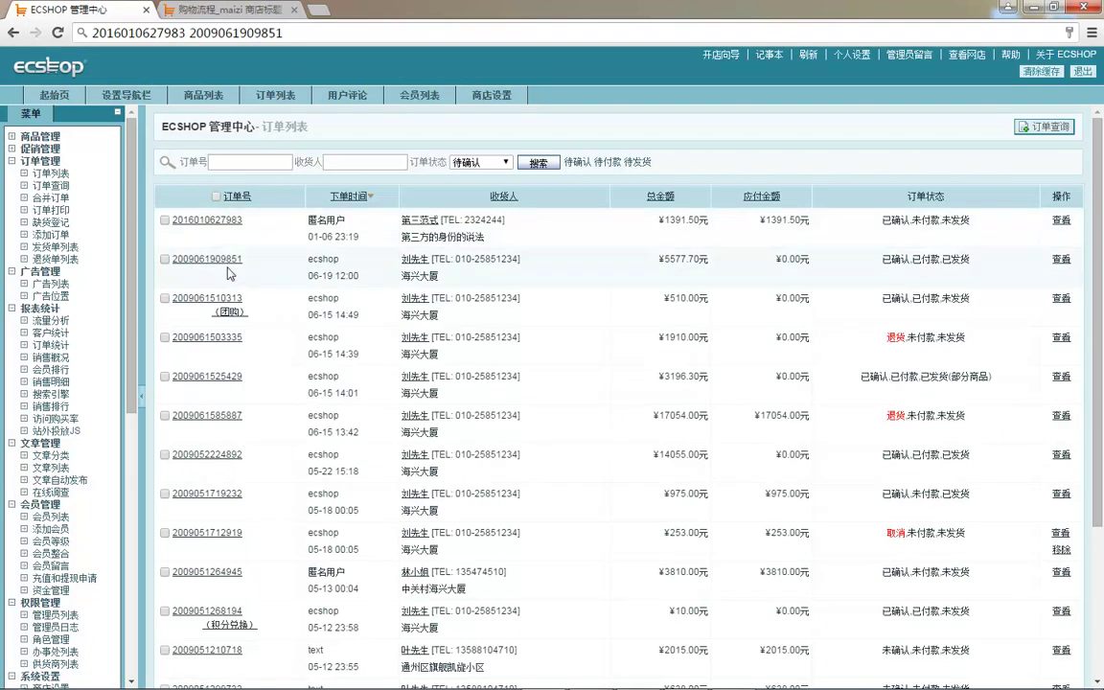
mouse_move(196, 223)
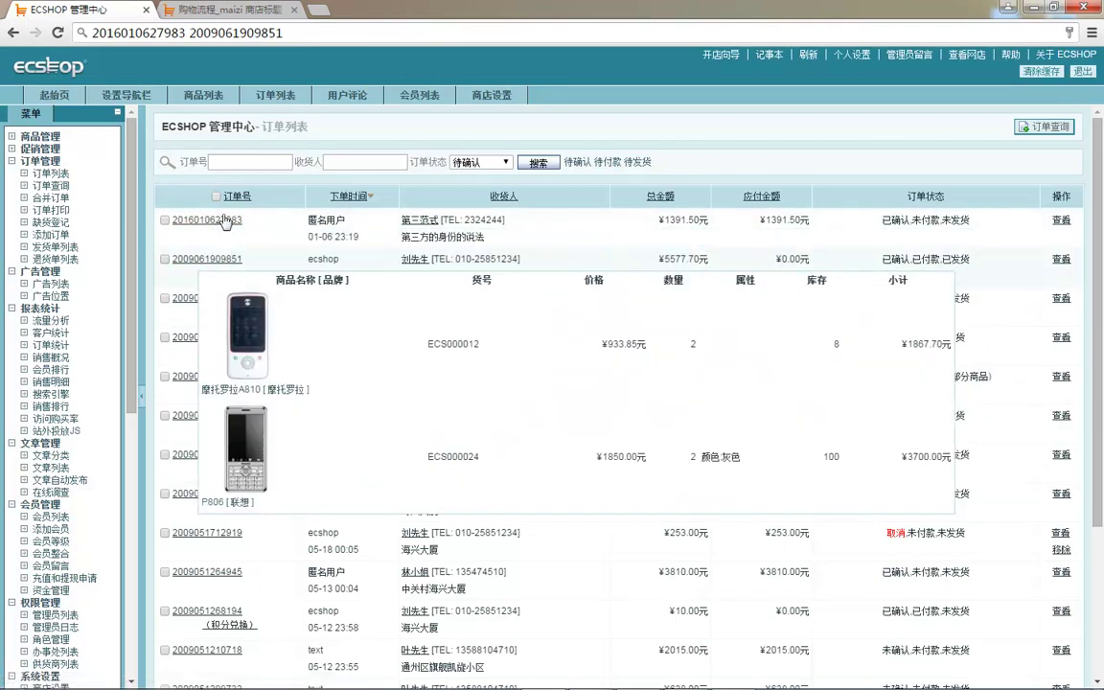
mouse_move(226, 253)
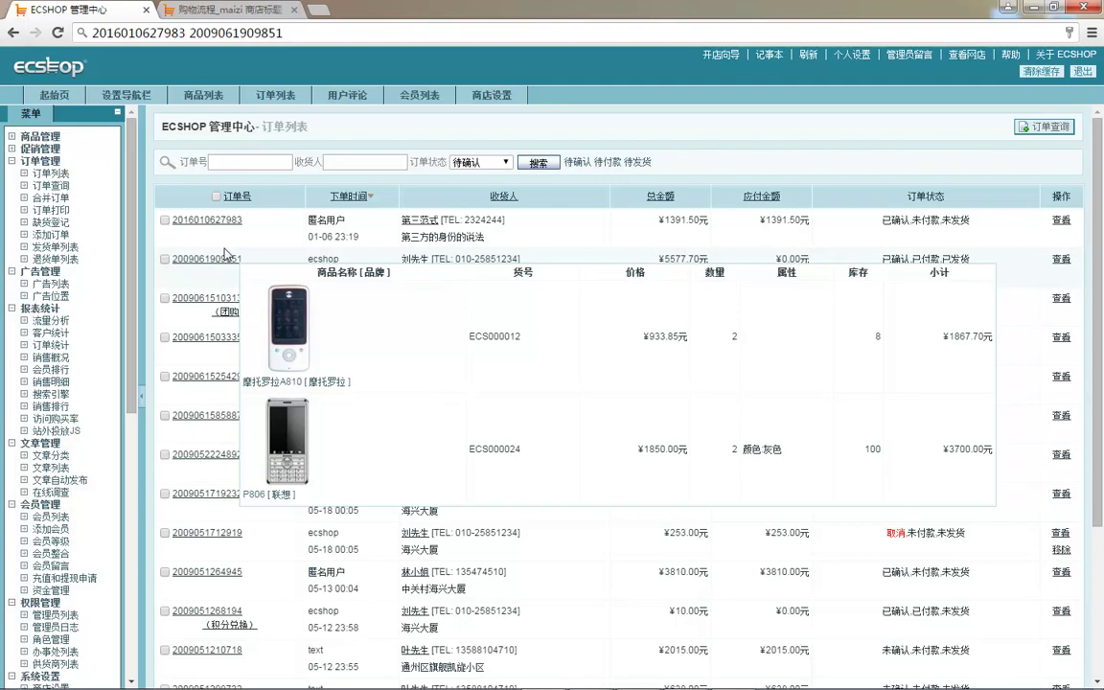
click(51, 197)
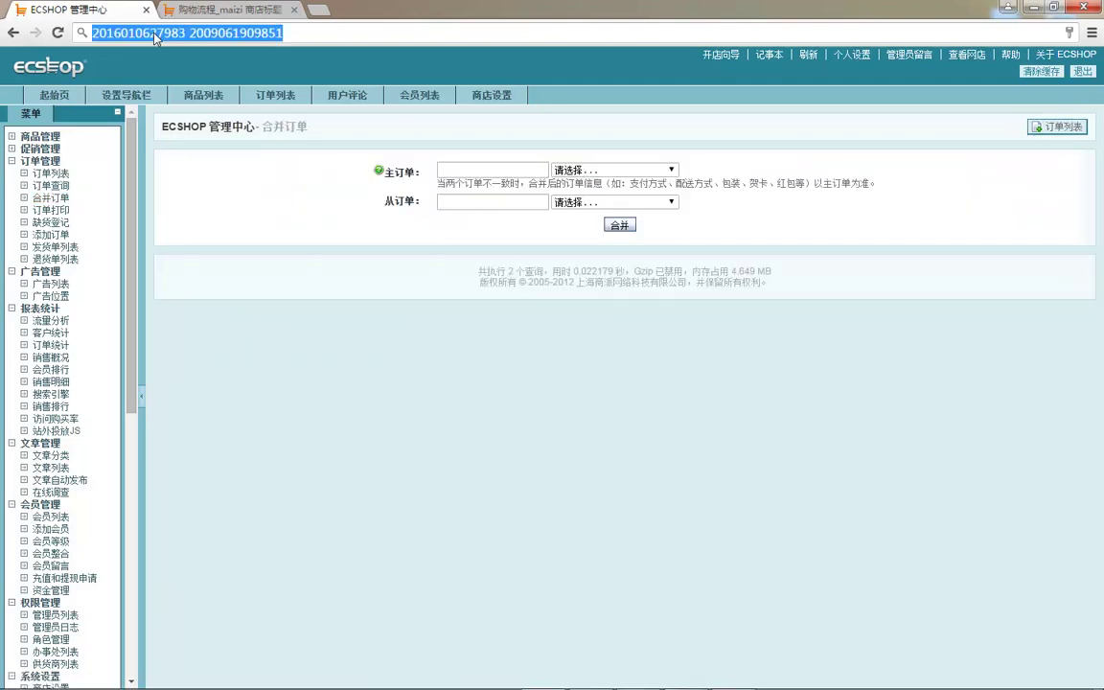
double_click(186, 33)
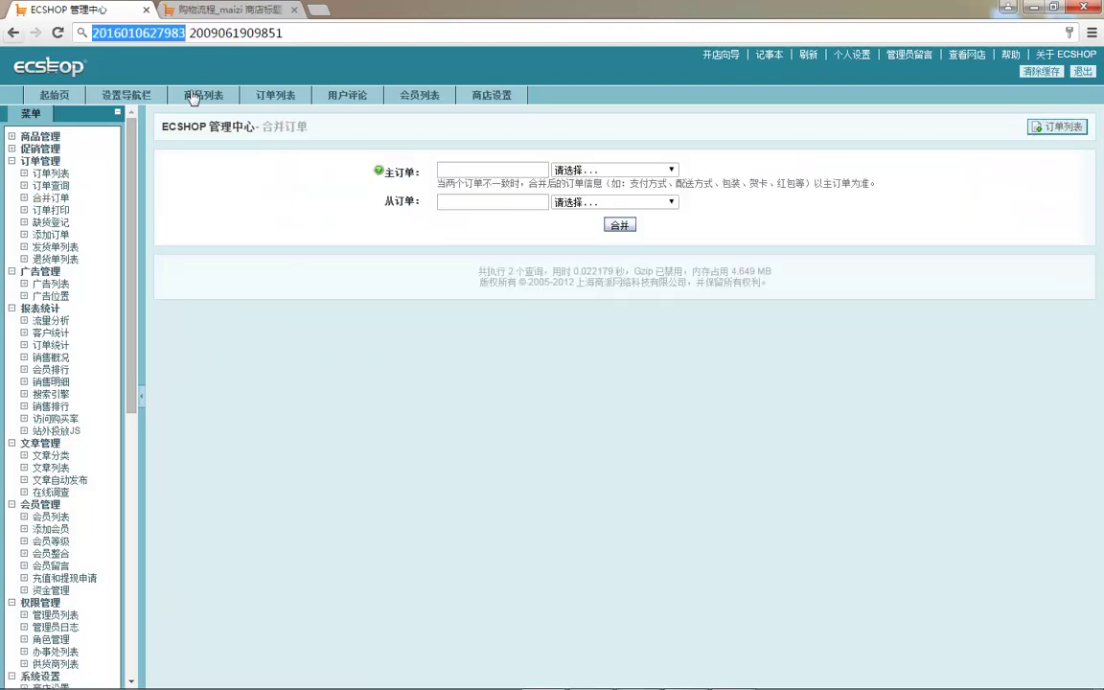
click(469, 166)
key(ctrl+v)
double_click(192, 35)
key(ctrl+c)
click(447, 202)
key(ctrl+v)
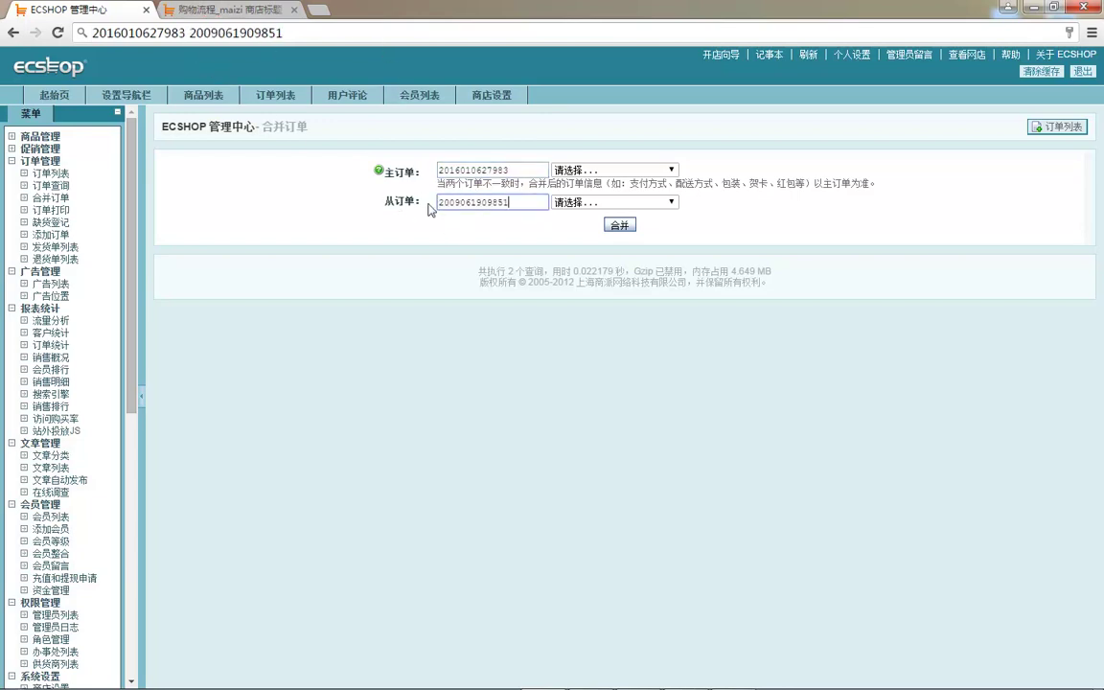
- Submit and confirm the merge, dismiss the payment-status refusal, and return to 订单列表
click(620, 226)
click(583, 151)
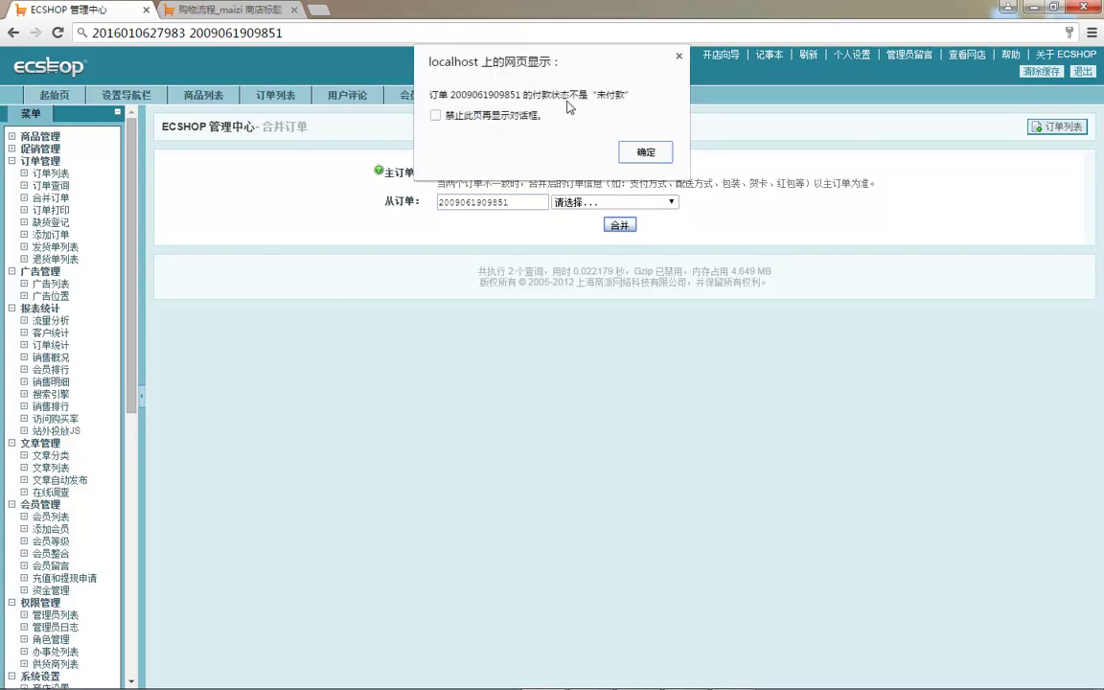
click(646, 151)
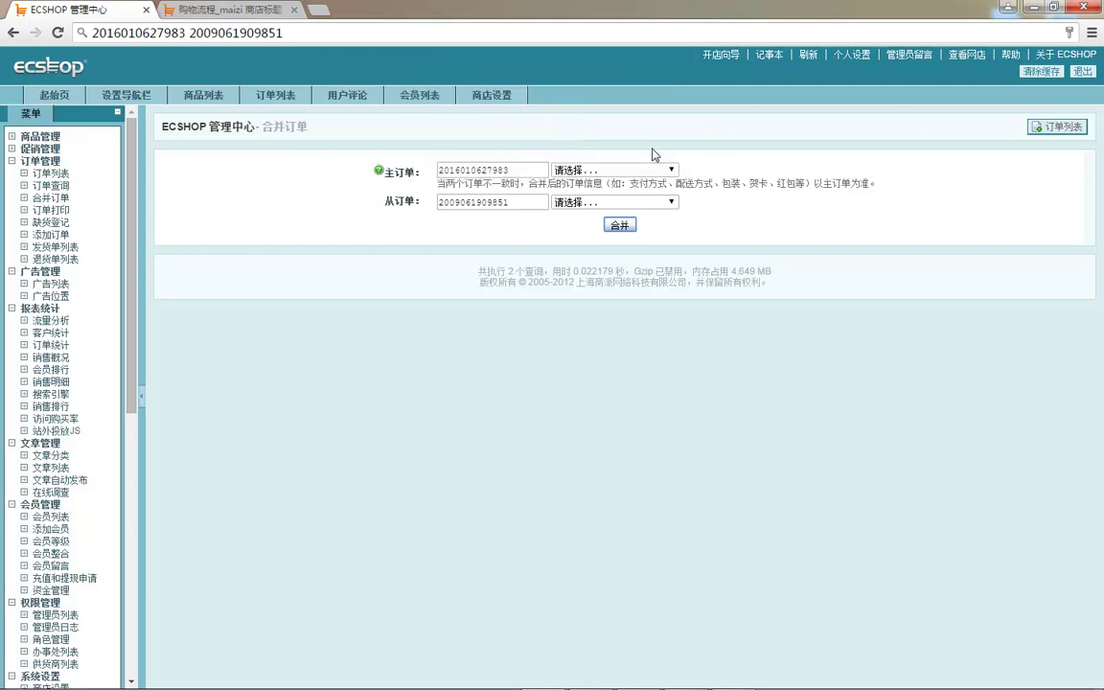
click(51, 173)
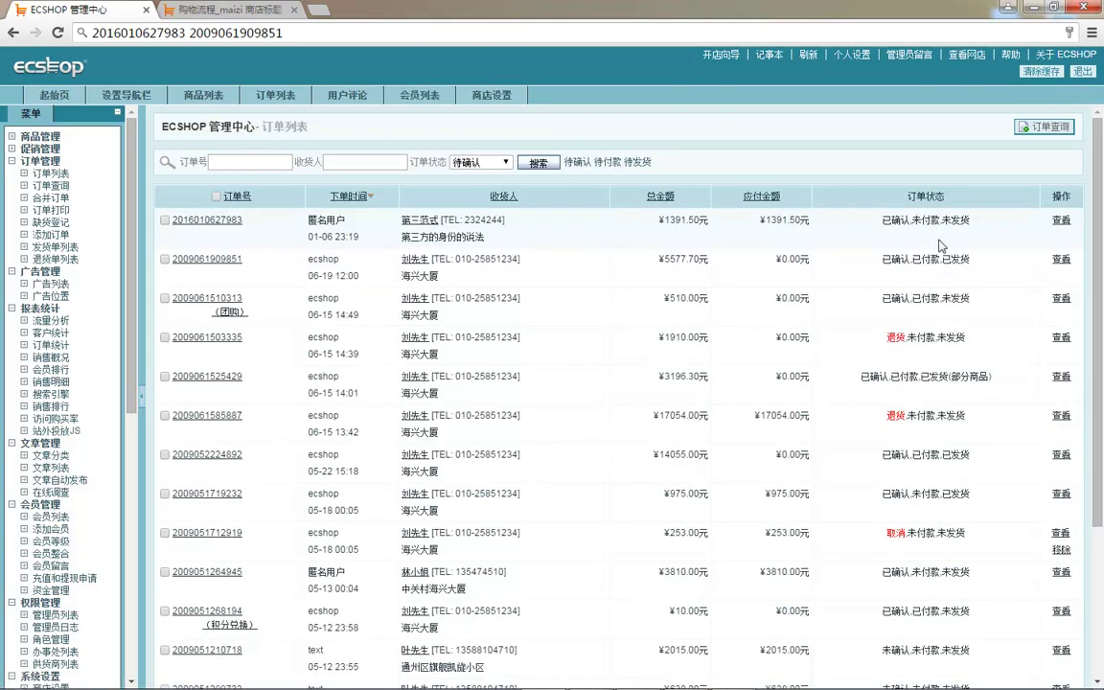
double_click(930, 258)
drag(259, 453, 172, 456)
click(187, 33)
click(174, 33)
drag(181, 33, 92, 33)
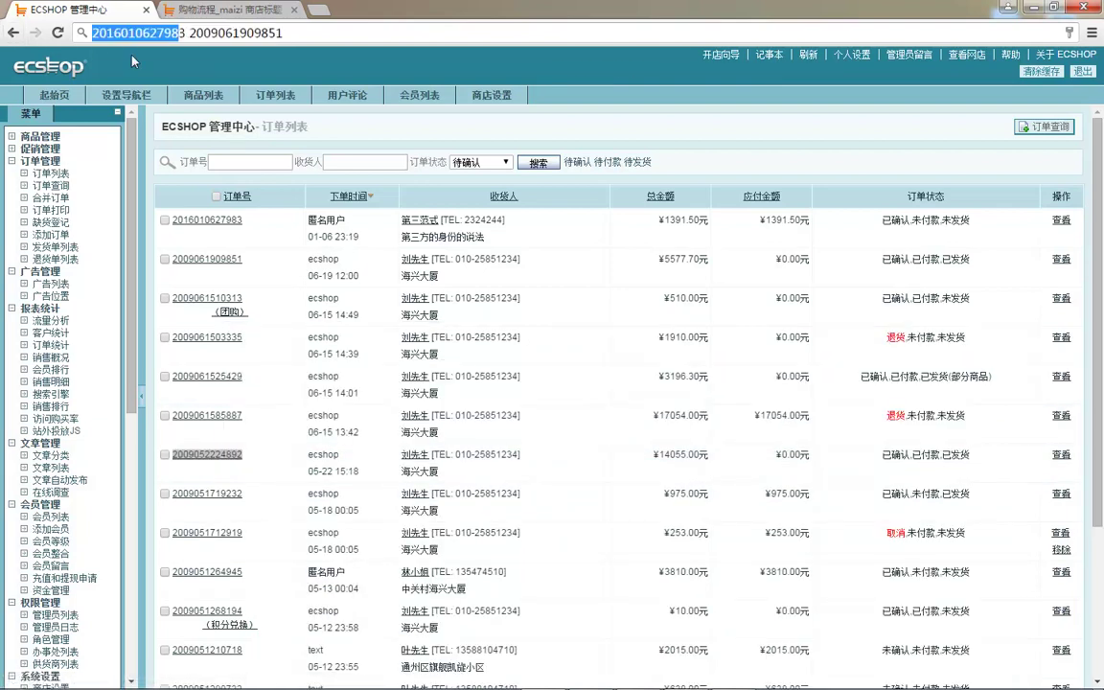
key(BackSpace)
key(Delete)
key(ctrl+v)
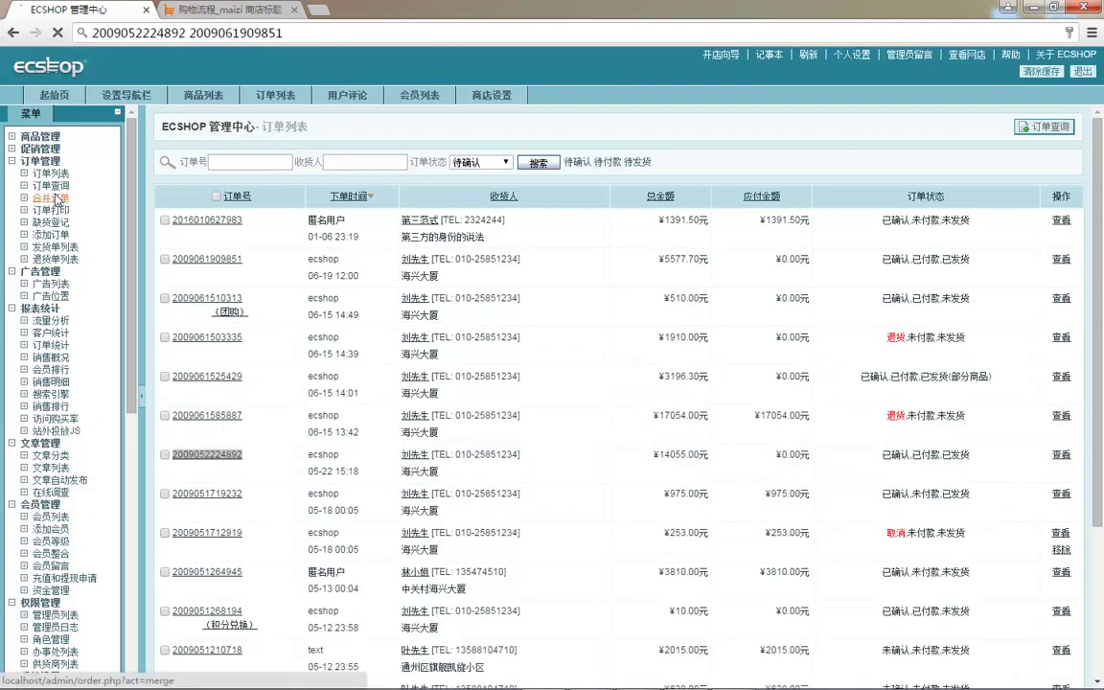
click(57, 198)
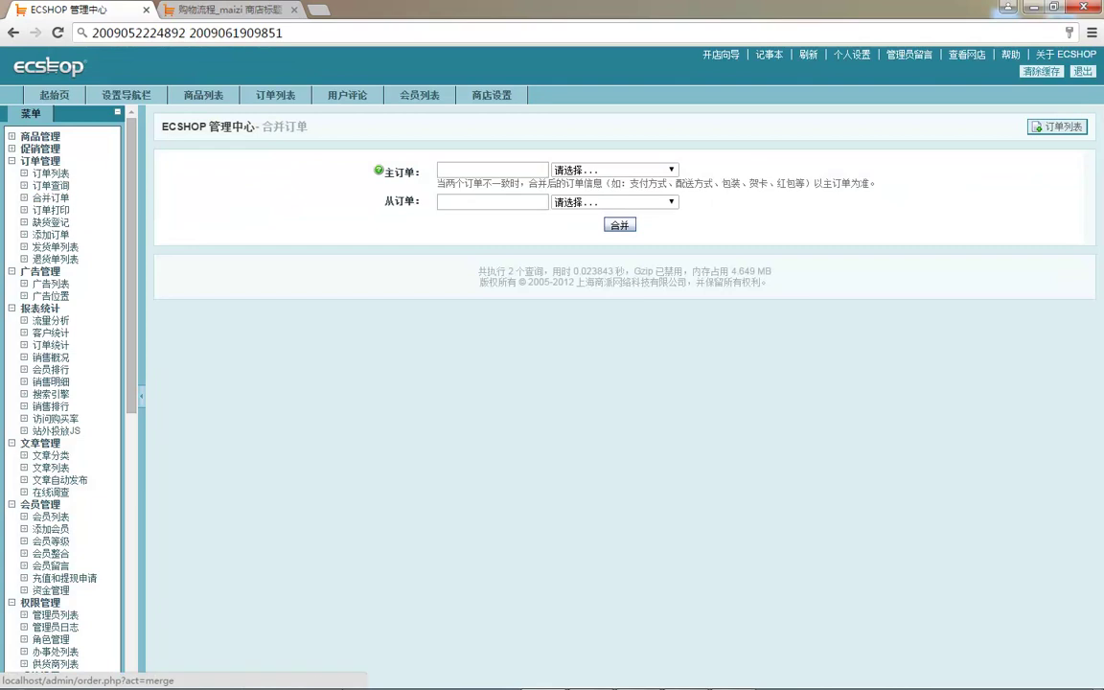
double_click(176, 32)
key(ctrl+c)
click(445, 171)
key(ctrl+v)
drag(188, 33, 399, 136)
click(464, 205)
key(ctrl+v)
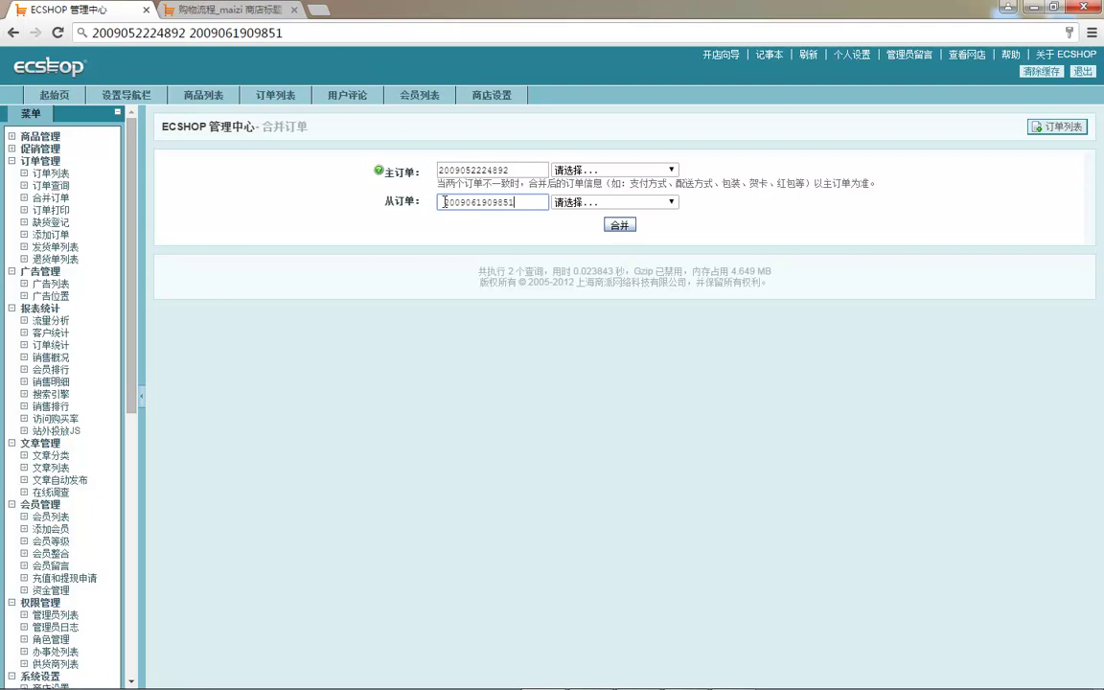
- Attempt the merge twice, dismissing both payment-status refusals, then return to 订单列表
click(615, 224)
key(Return)
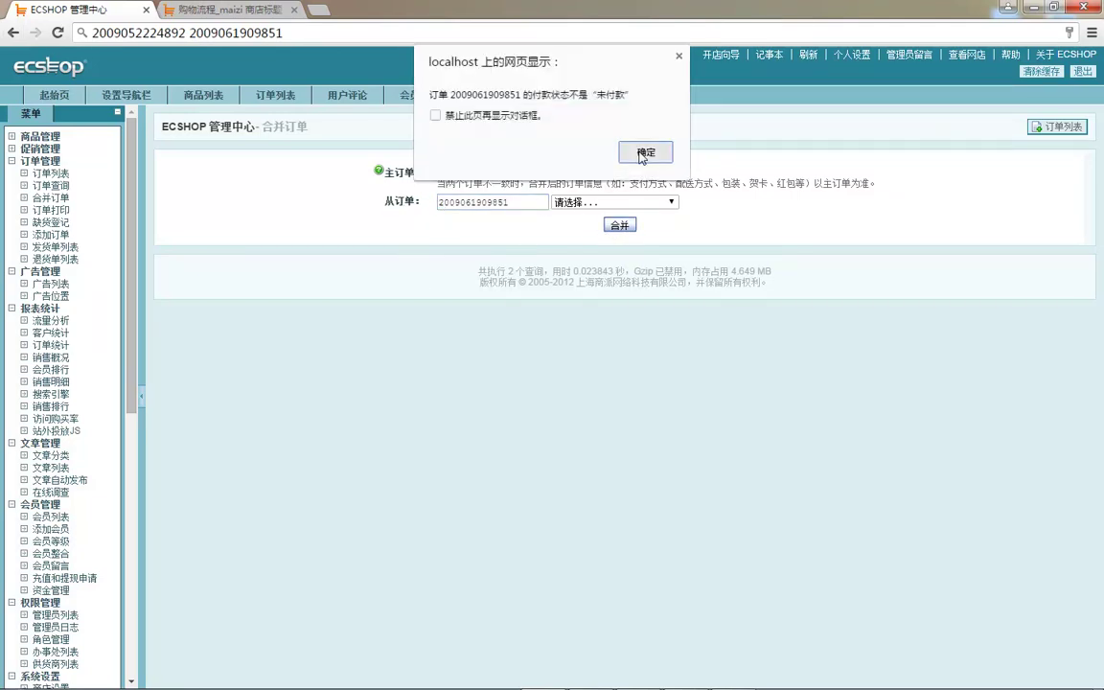
click(642, 154)
click(621, 227)
click(603, 153)
click(655, 153)
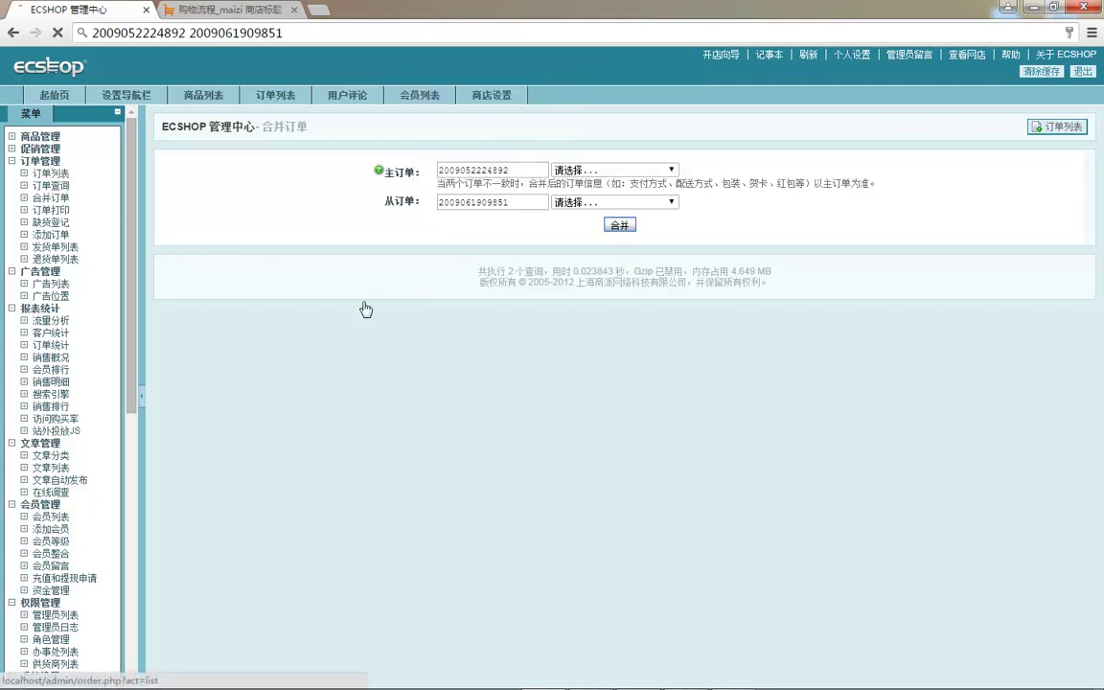
click(51, 174)
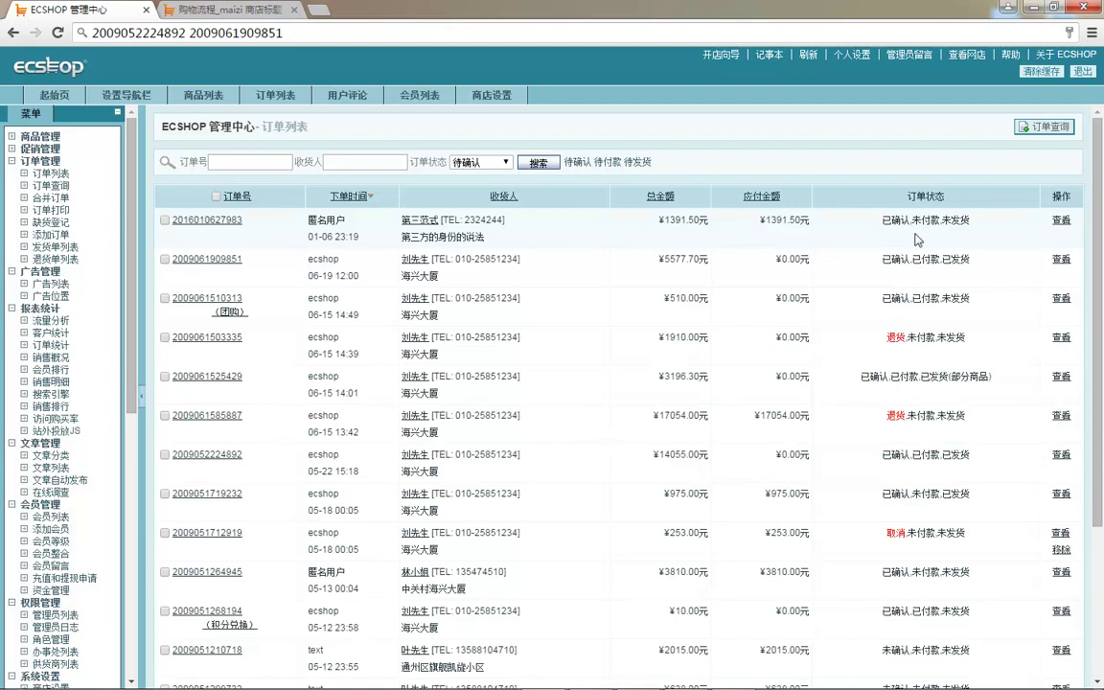
drag(168, 223, 244, 220)
key(ctrl+c)
click(178, 33)
key(ctrl+v)
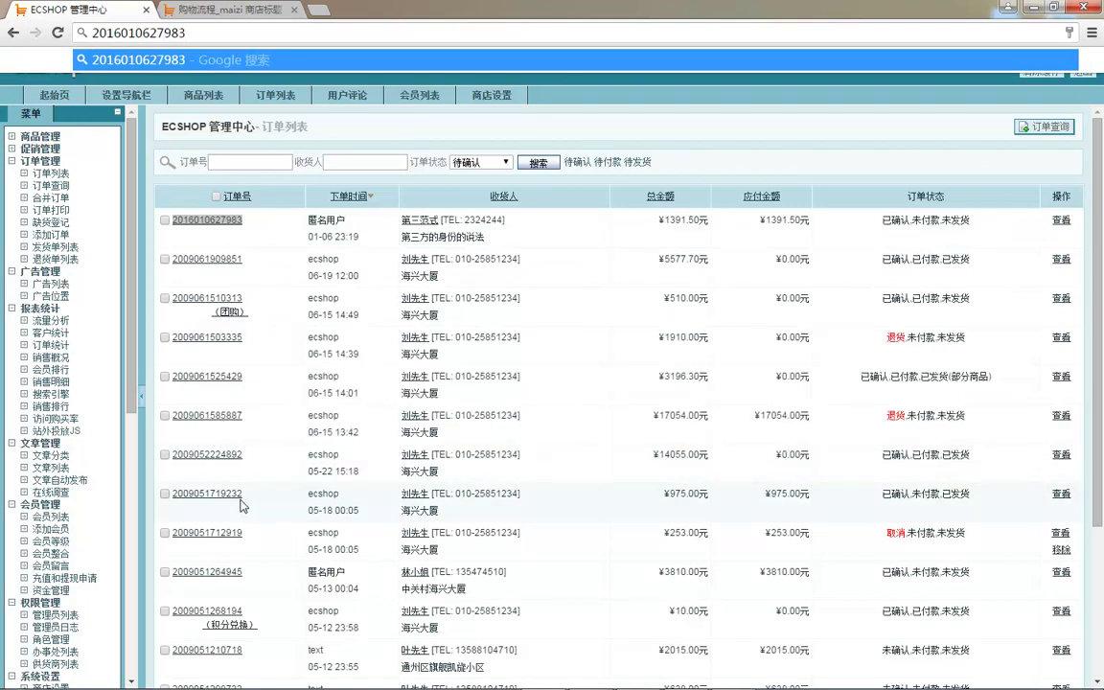
click(287, 578)
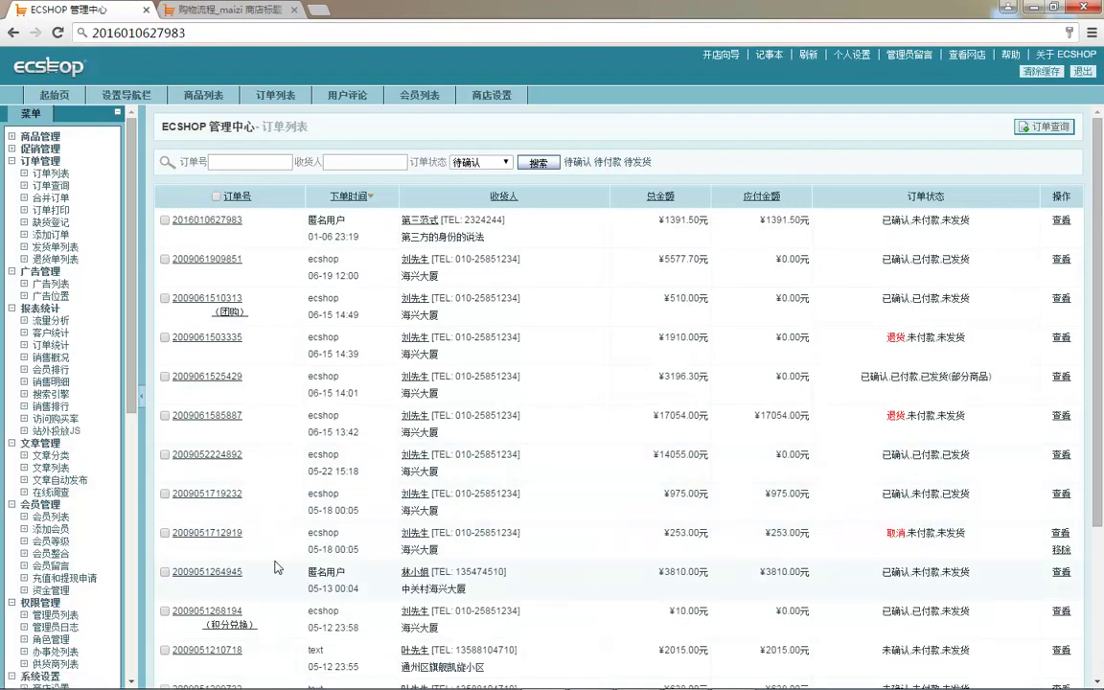
drag(278, 575, 185, 578)
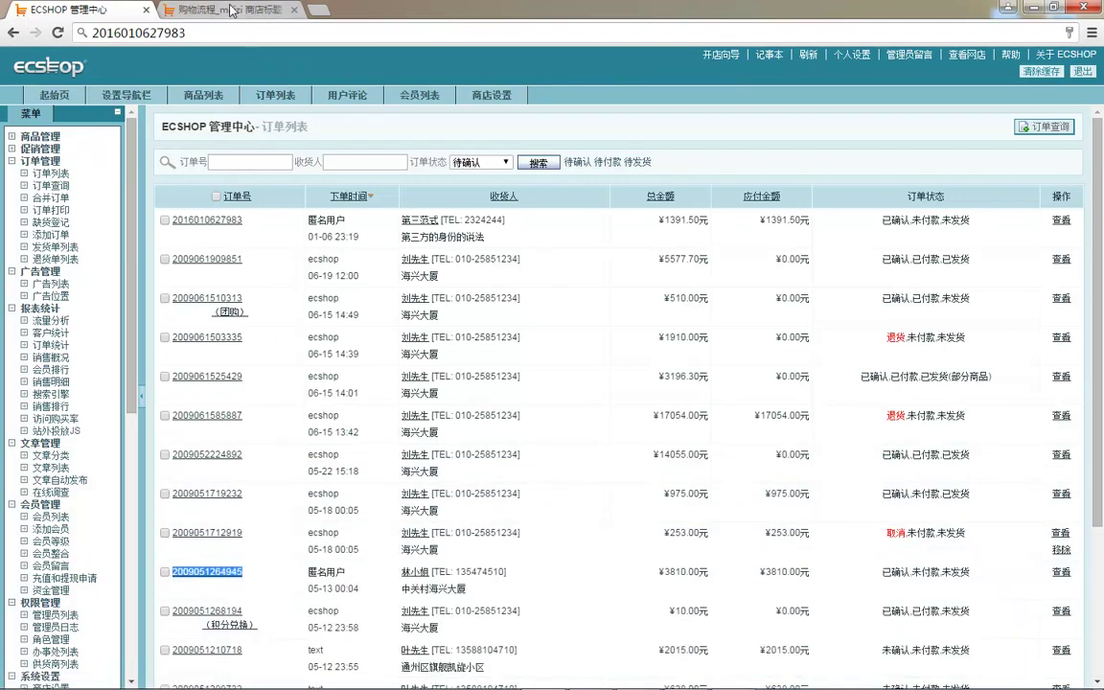
click(61, 204)
click(502, 199)
key(ctrl+v)
click(178, 31)
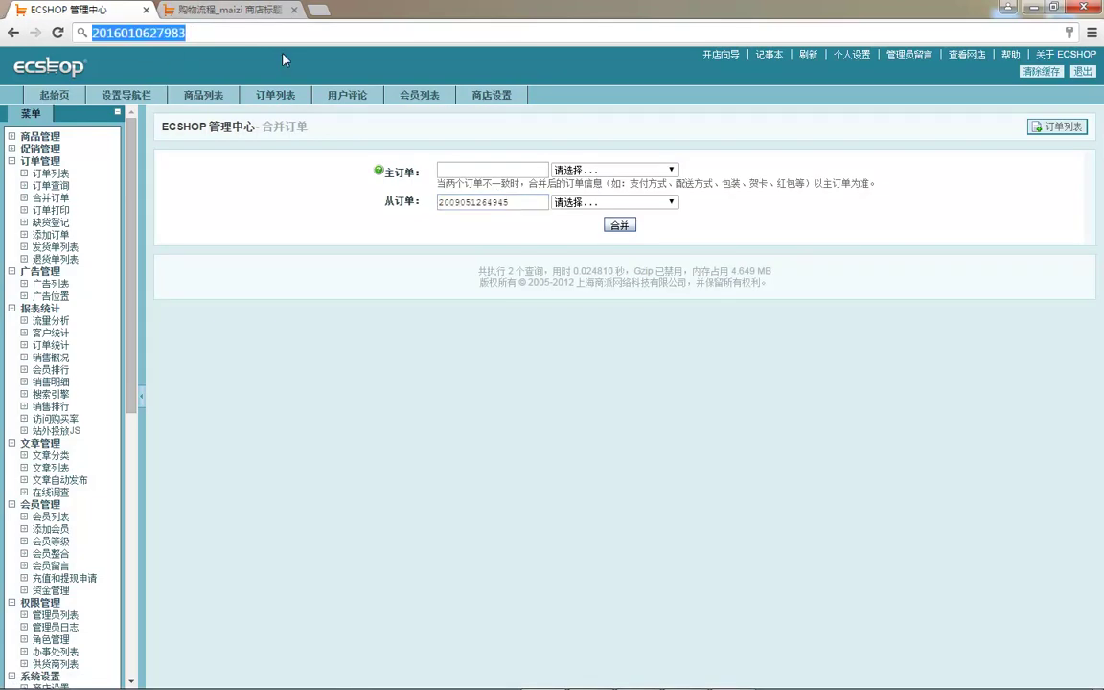
click(518, 174)
key(ctrl+v)
- Confirm the merge, accept the success message, and return to 订单列表
click(619, 225)
click(596, 150)
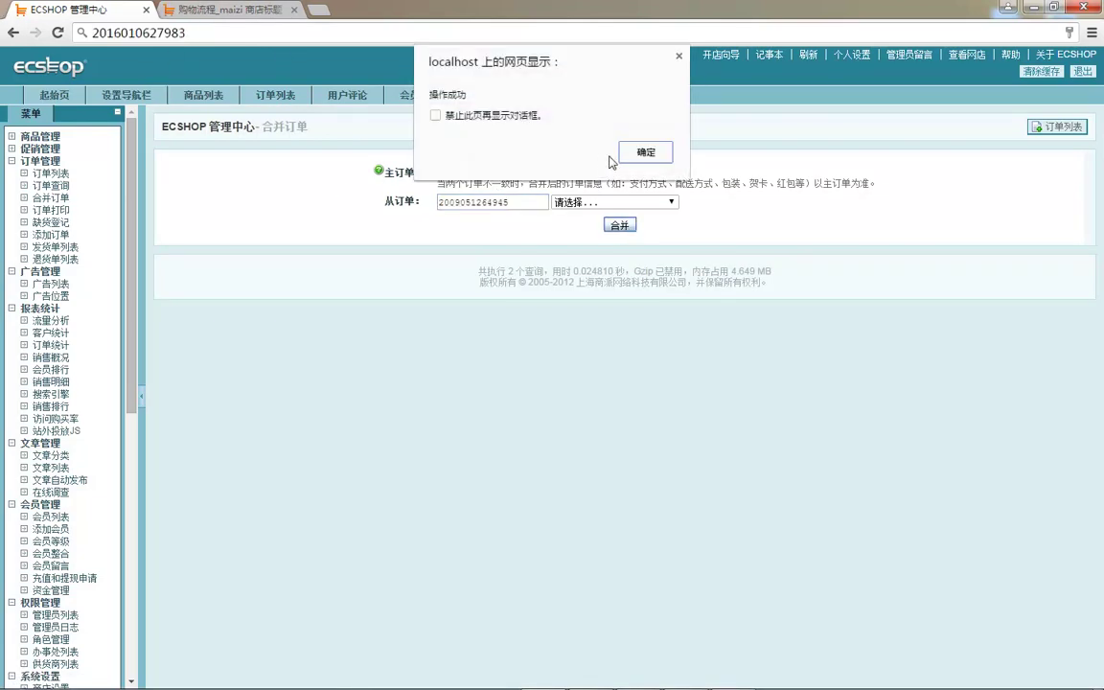
key(Return)
click(52, 177)
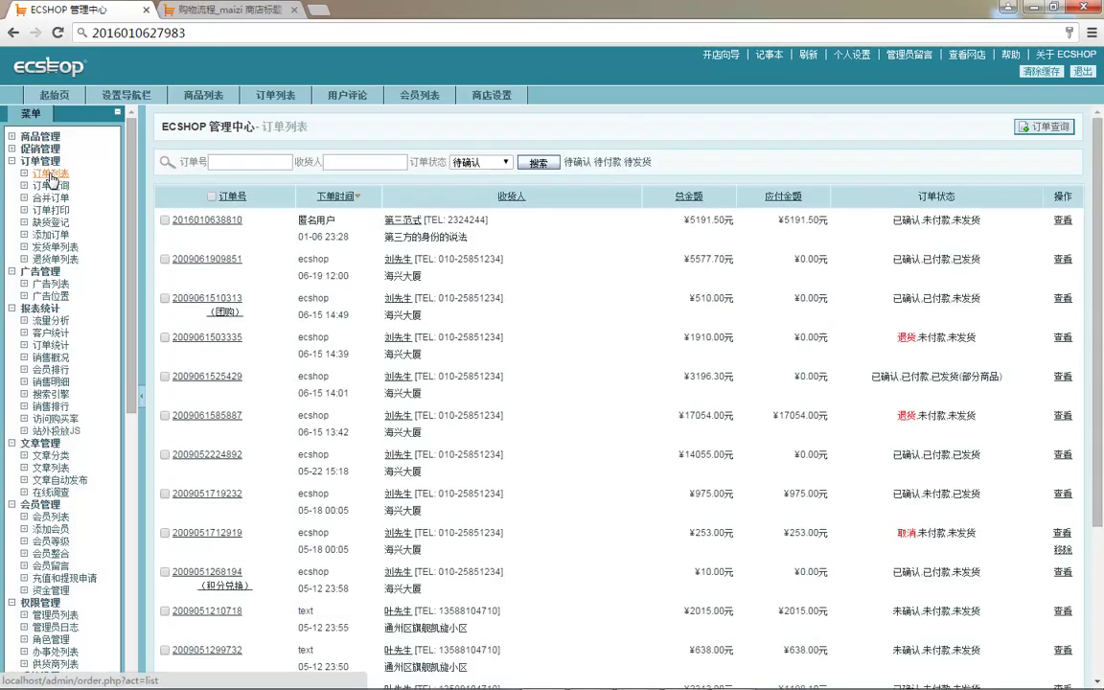
mouse_move(201, 220)
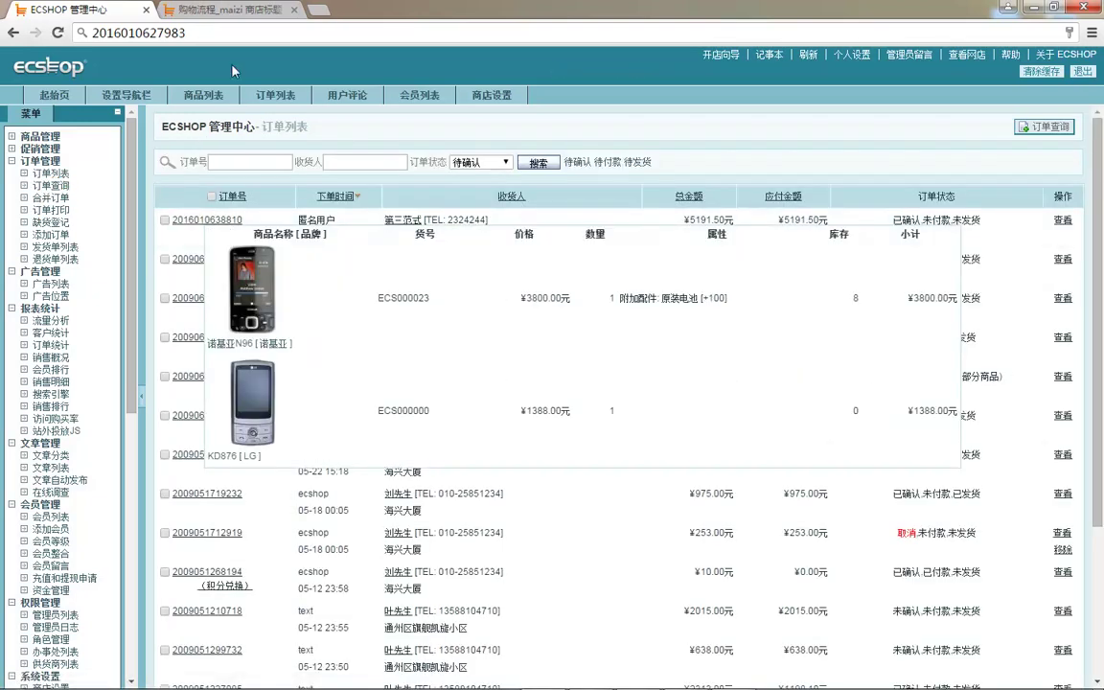
click(214, 37)
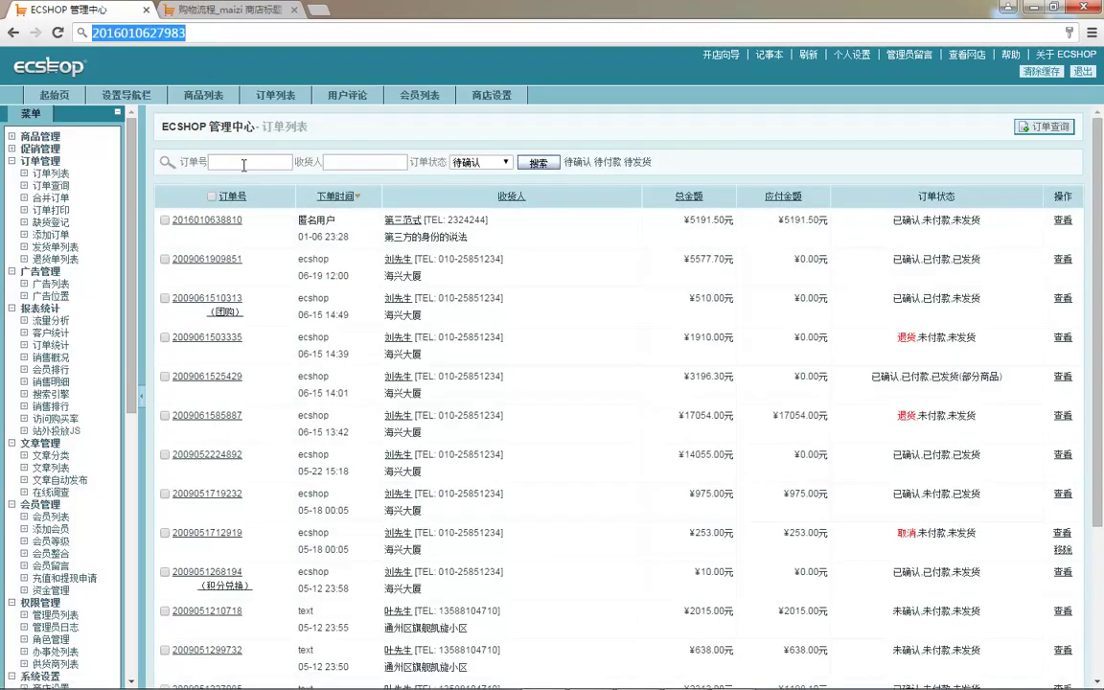
click(269, 261)
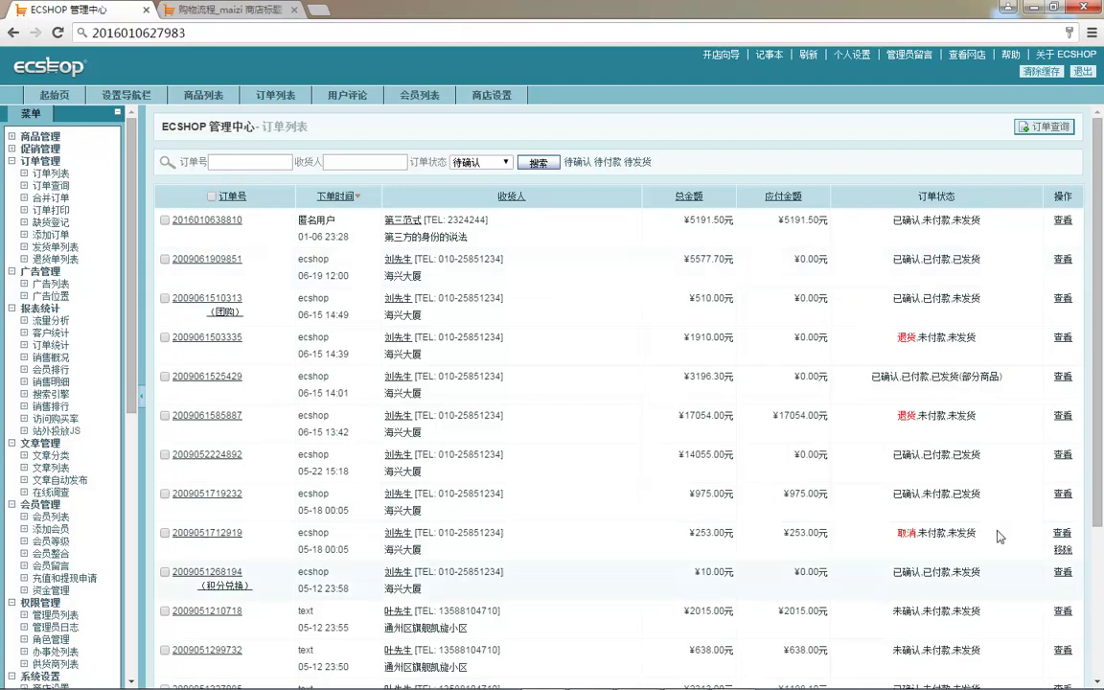
mouse_move(217, 226)
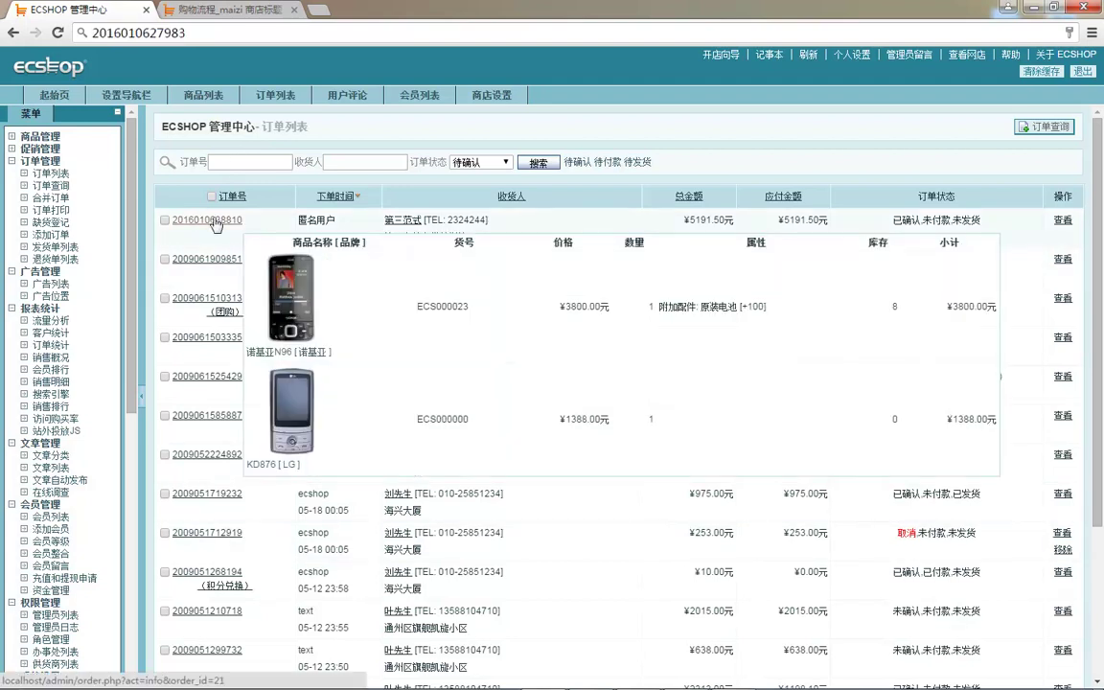
drag(242, 231, 361, 343)
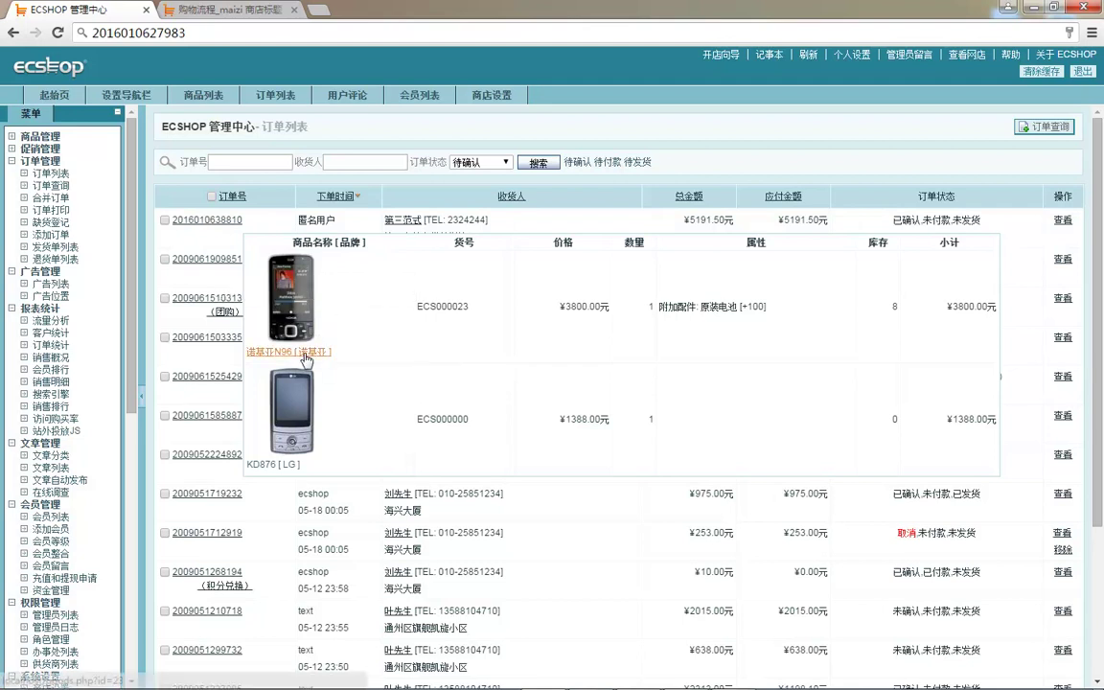
click(216, 229)
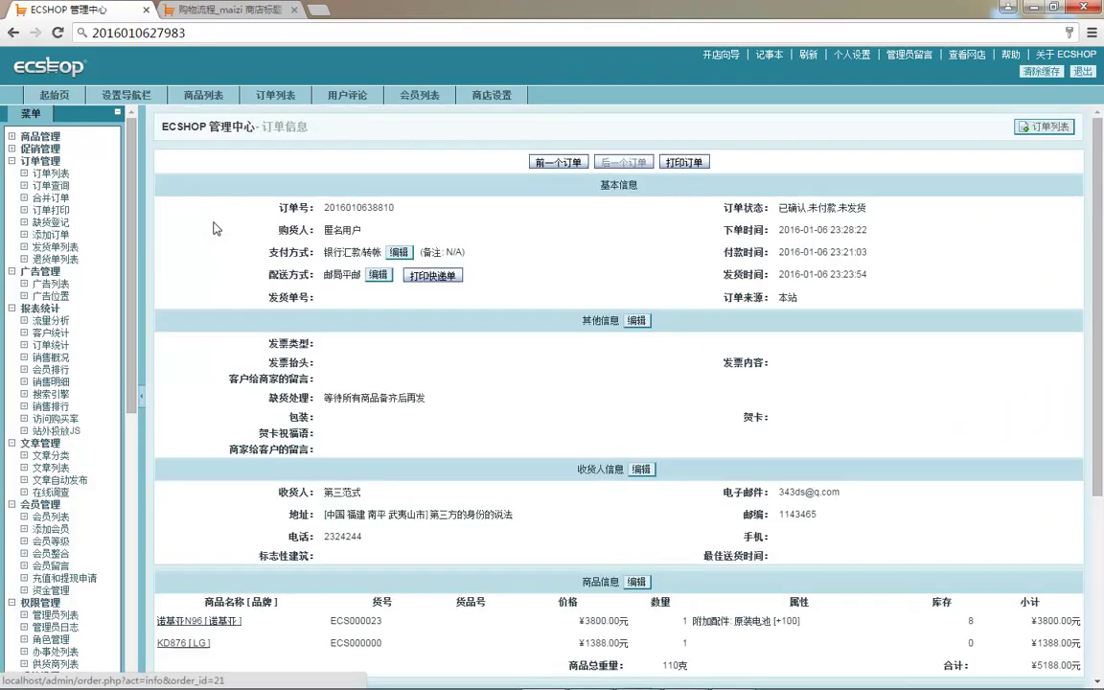
scroll(384, 307, down, 5)
scroll(396, 341, up, 5)
scroll(395, 342, down, 5)
scroll(565, 283, up, 5)
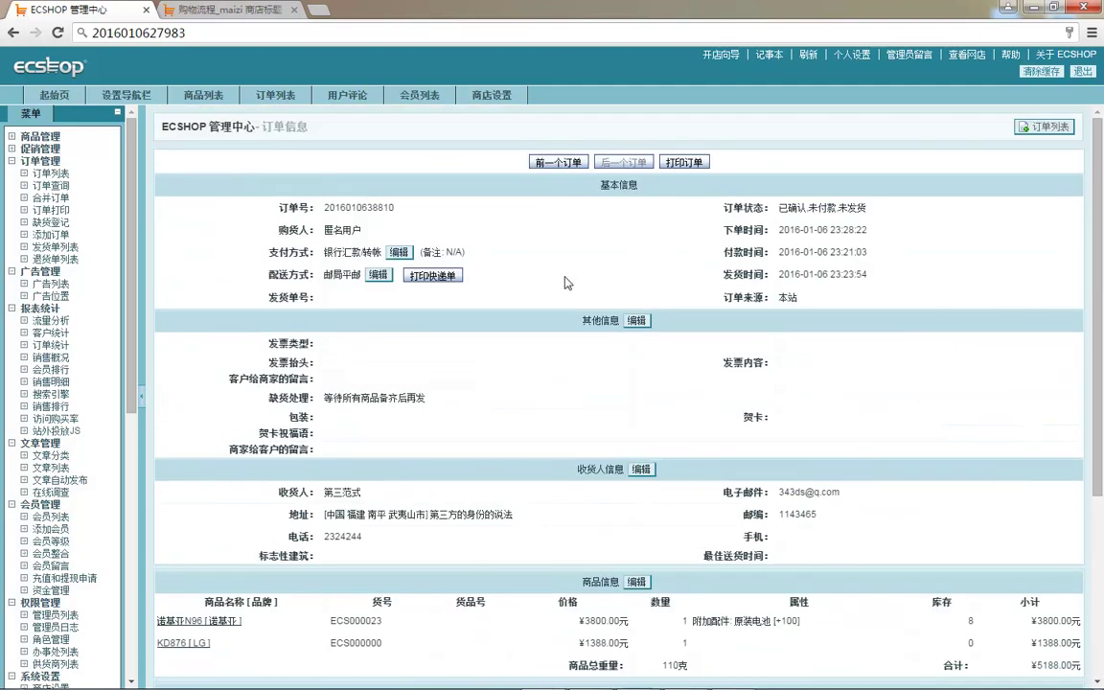
click(51, 197)
click(51, 210)
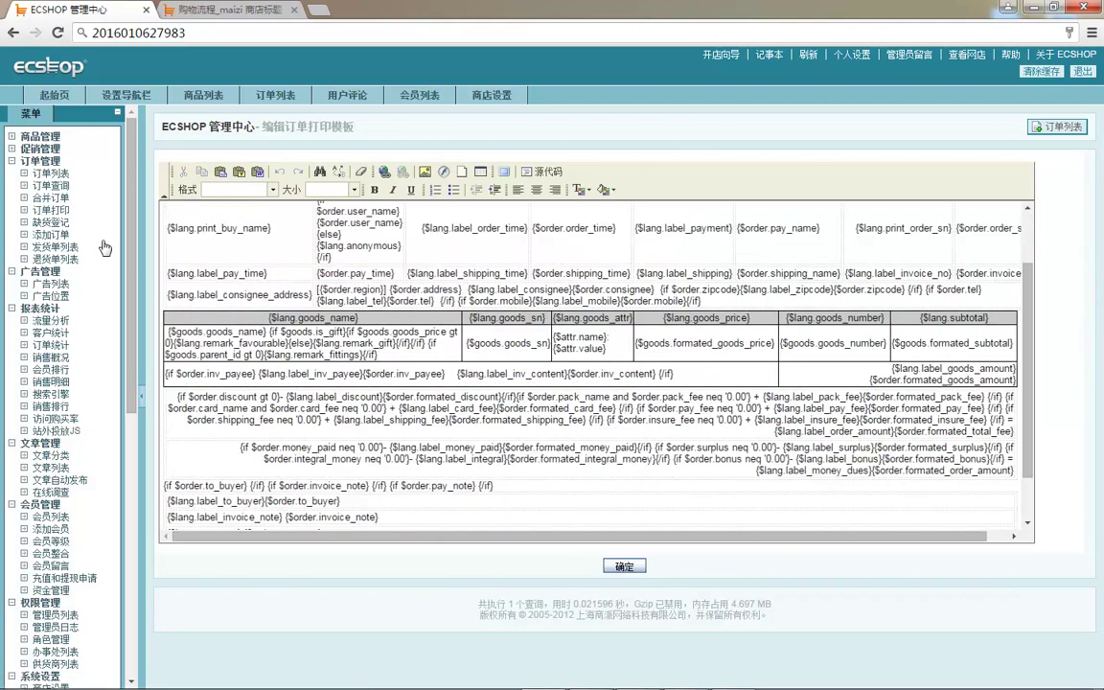
- Select all orders in 订单列表 and print them as 订单信息 sheets in a new tab
click(51, 173)
scroll(284, 347, down, 10)
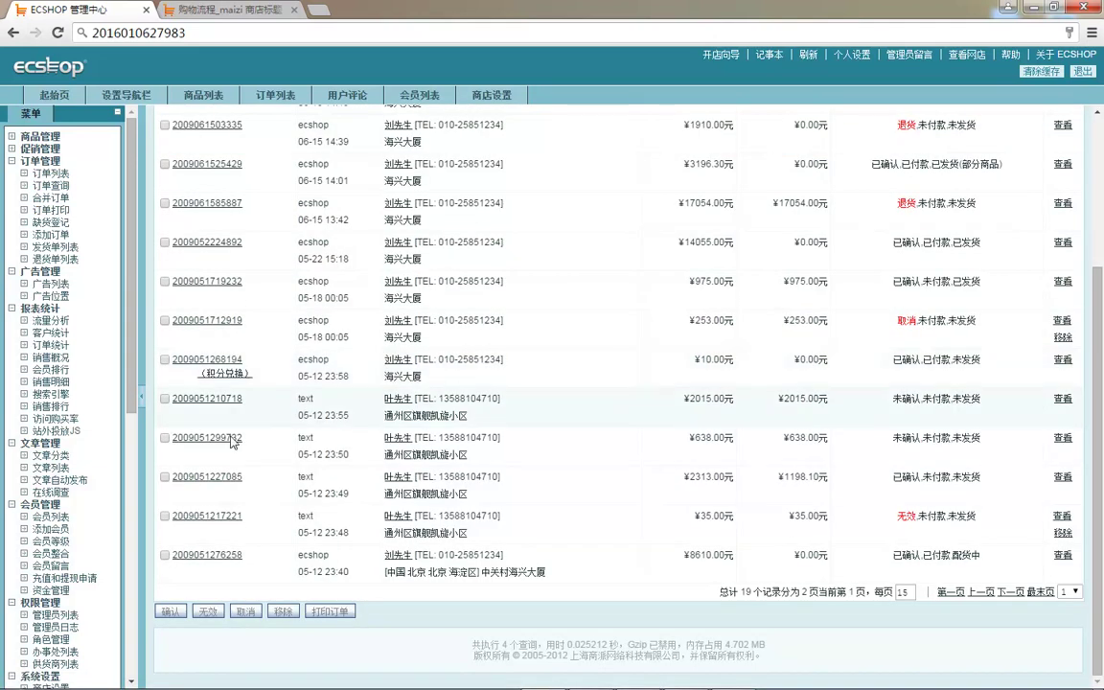
scroll(206, 375, up, 10)
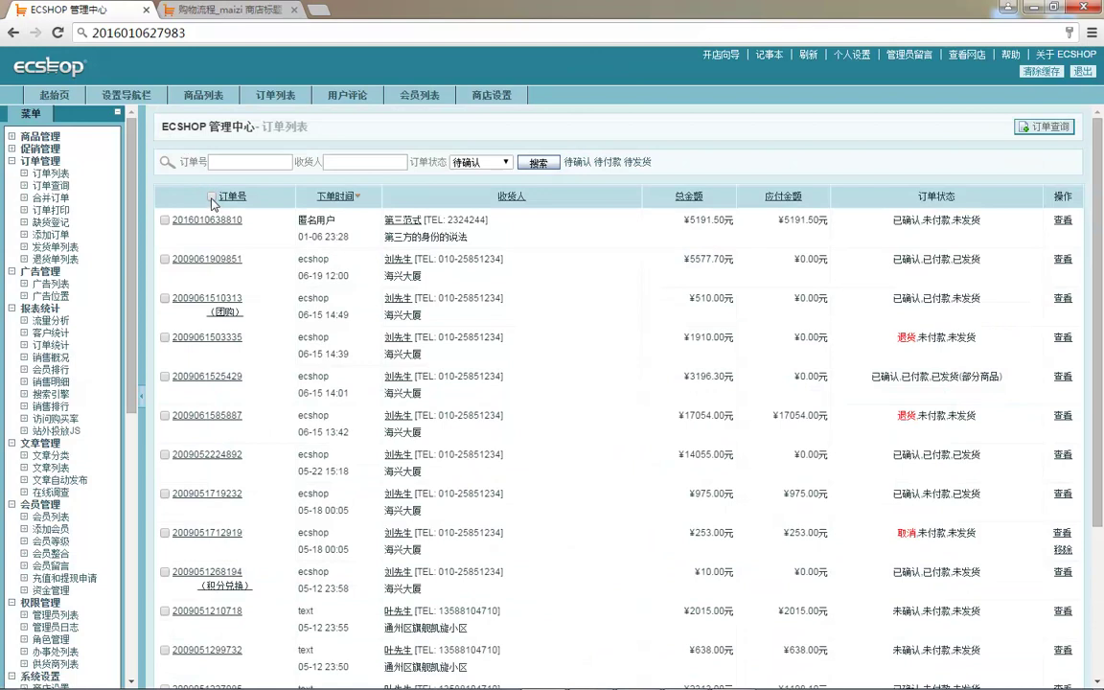
click(211, 196)
scroll(198, 298, down, 5)
click(329, 612)
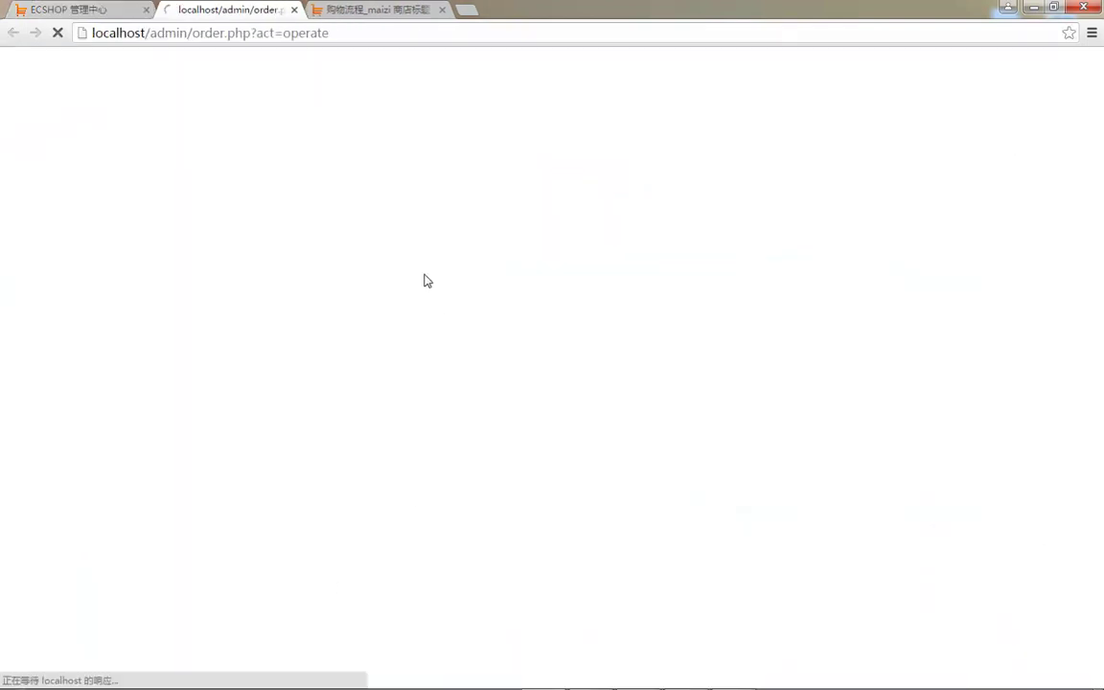
scroll(614, 678, down, 3)
scroll(614, 678, down, 9)
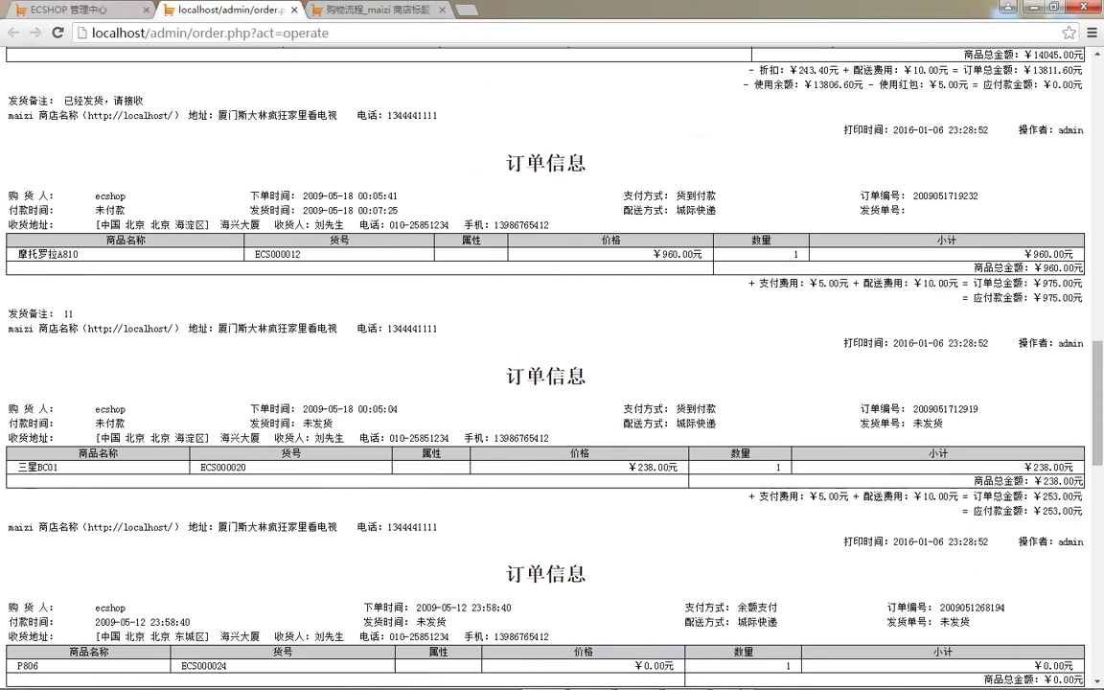
click(77, 9)
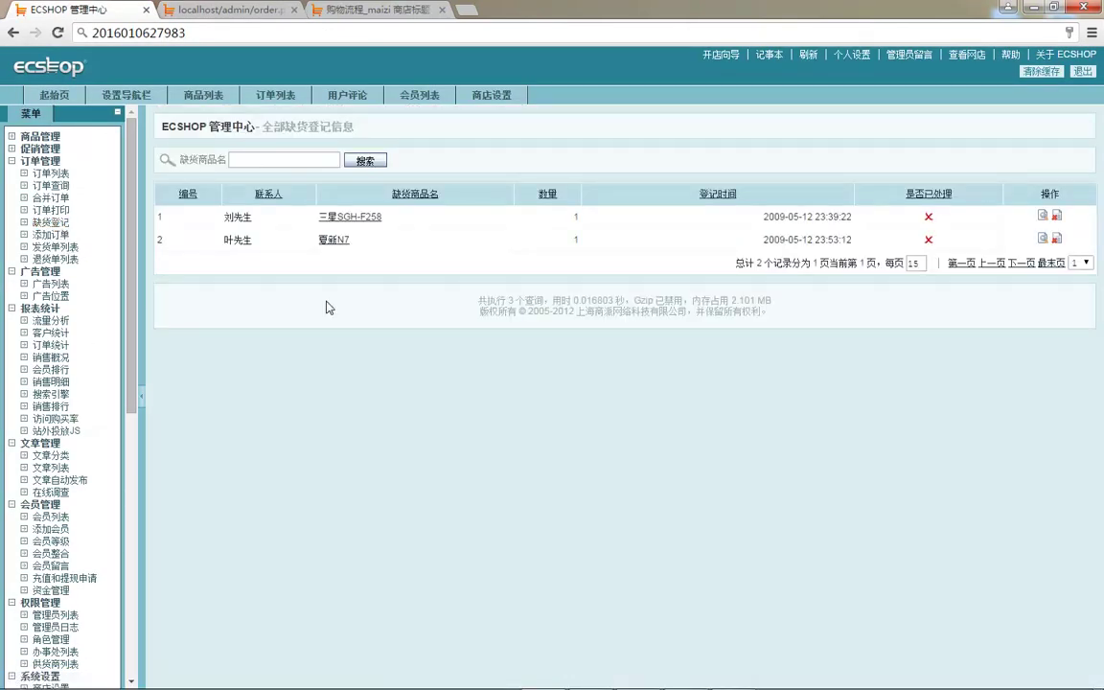
- Add 1000 诺基亚E66 phones from GSM手机 to the storefront cart, then open admin 商店设置
click(223, 10)
click(353, 9)
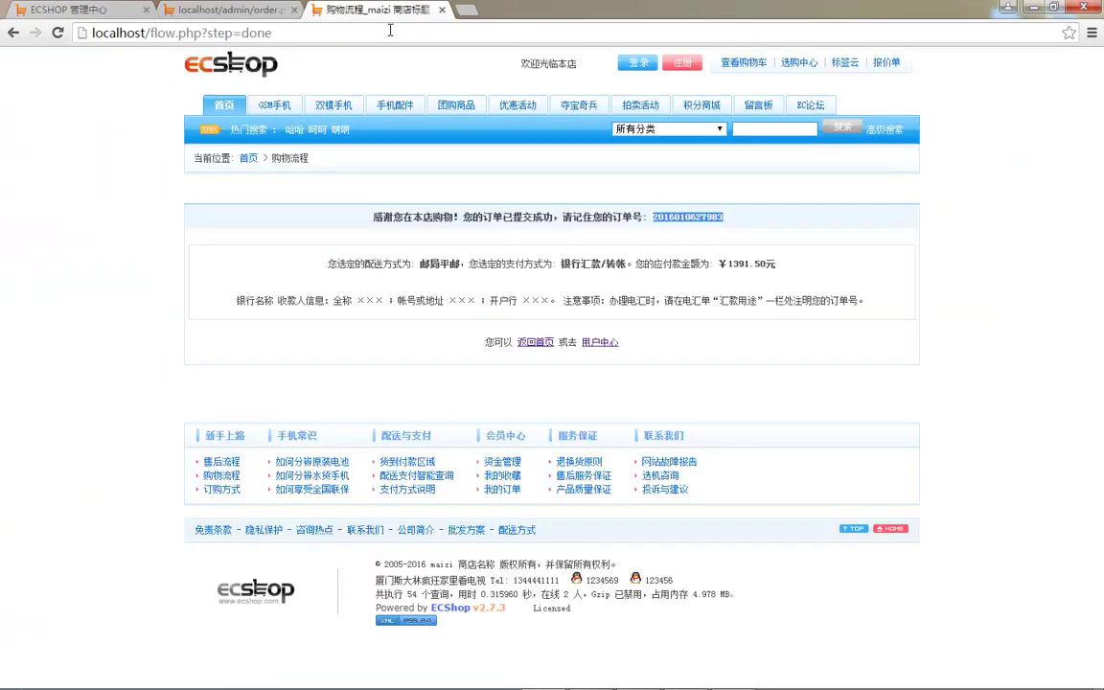
click(274, 106)
click(516, 489)
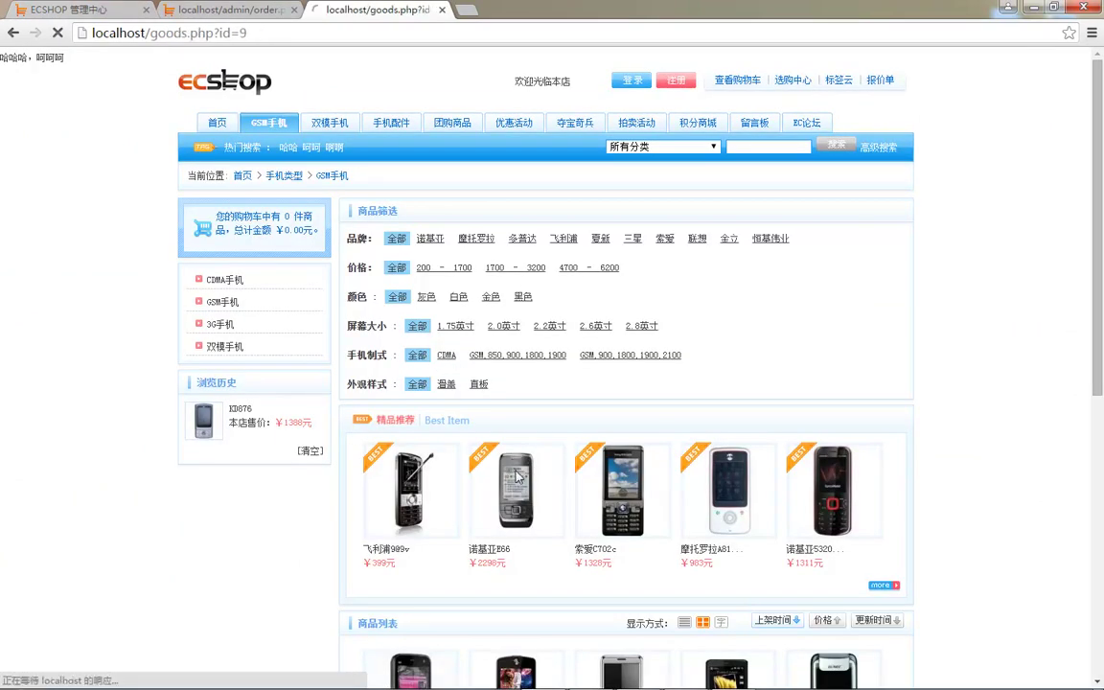
click(610, 463)
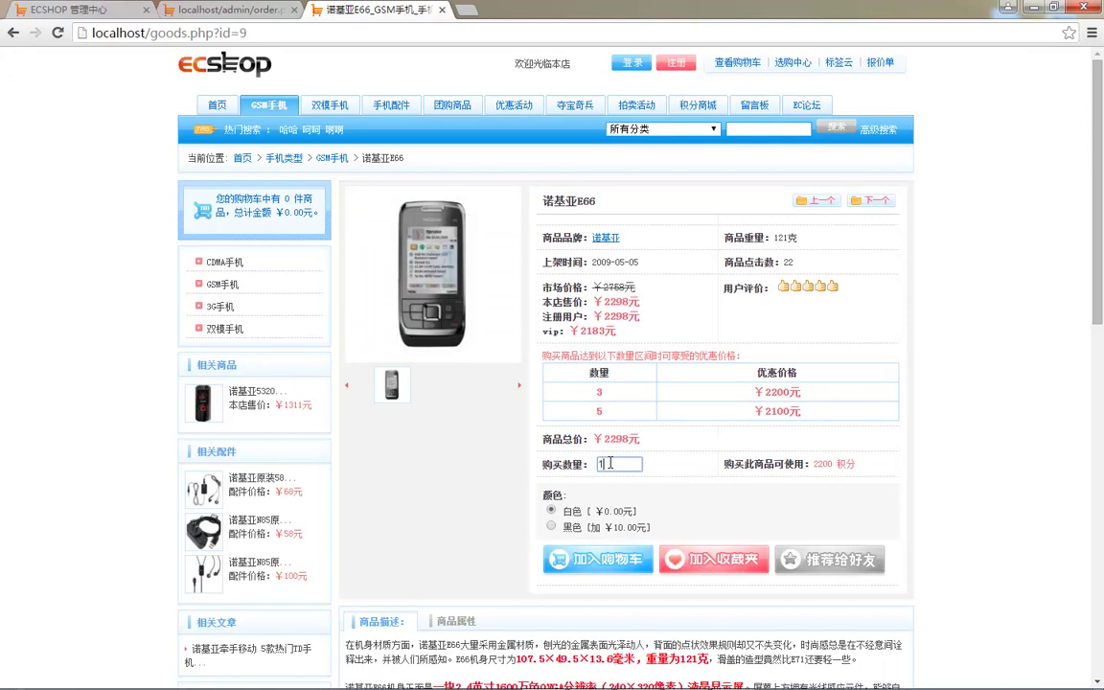
click(606, 557)
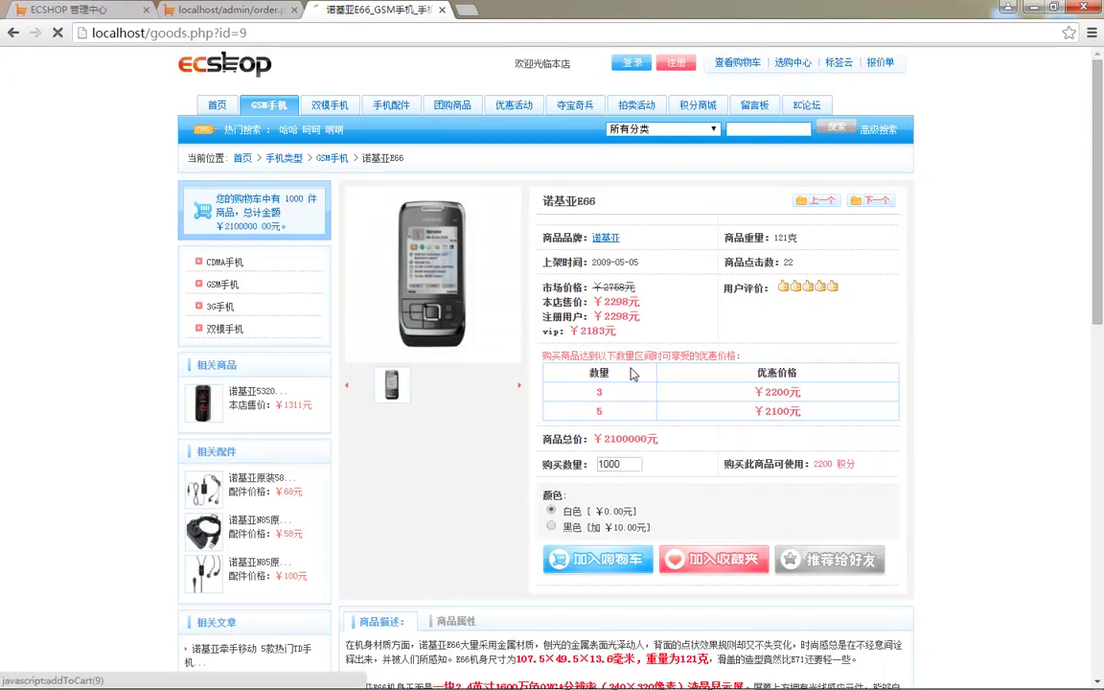
click(14, 33)
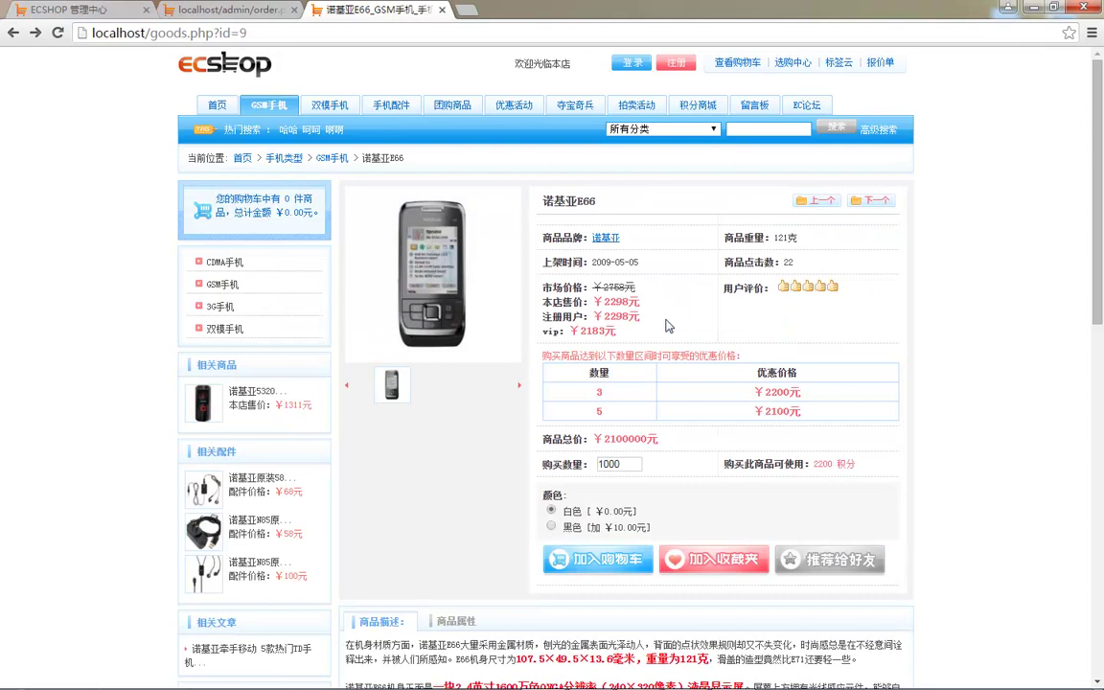
click(67, 10)
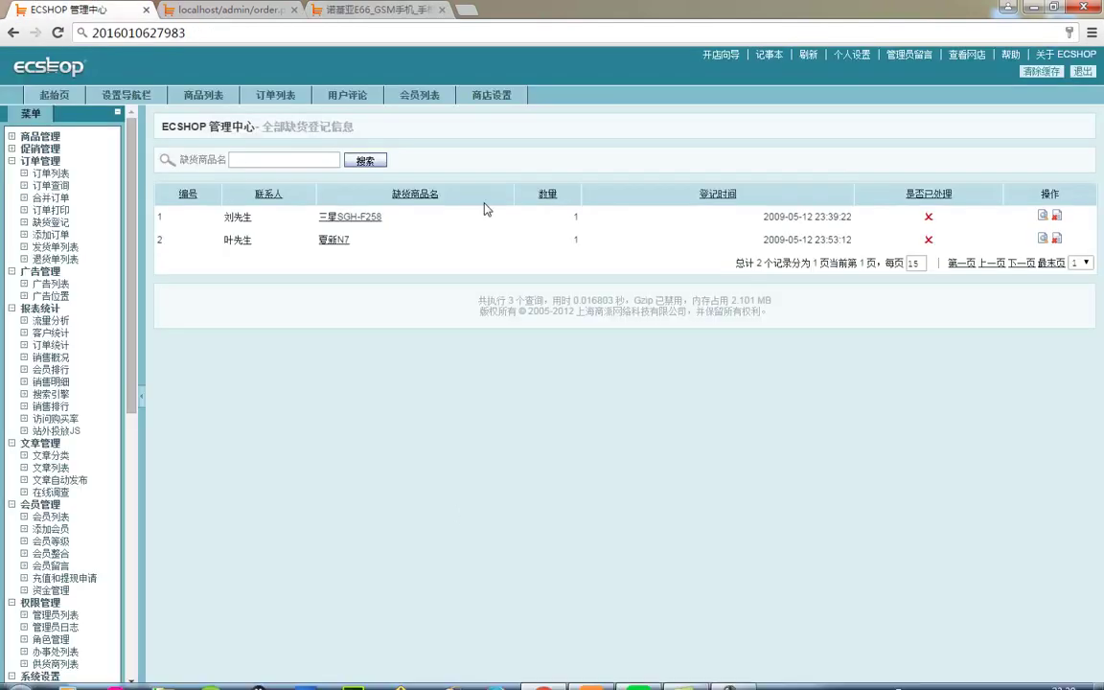
click(491, 95)
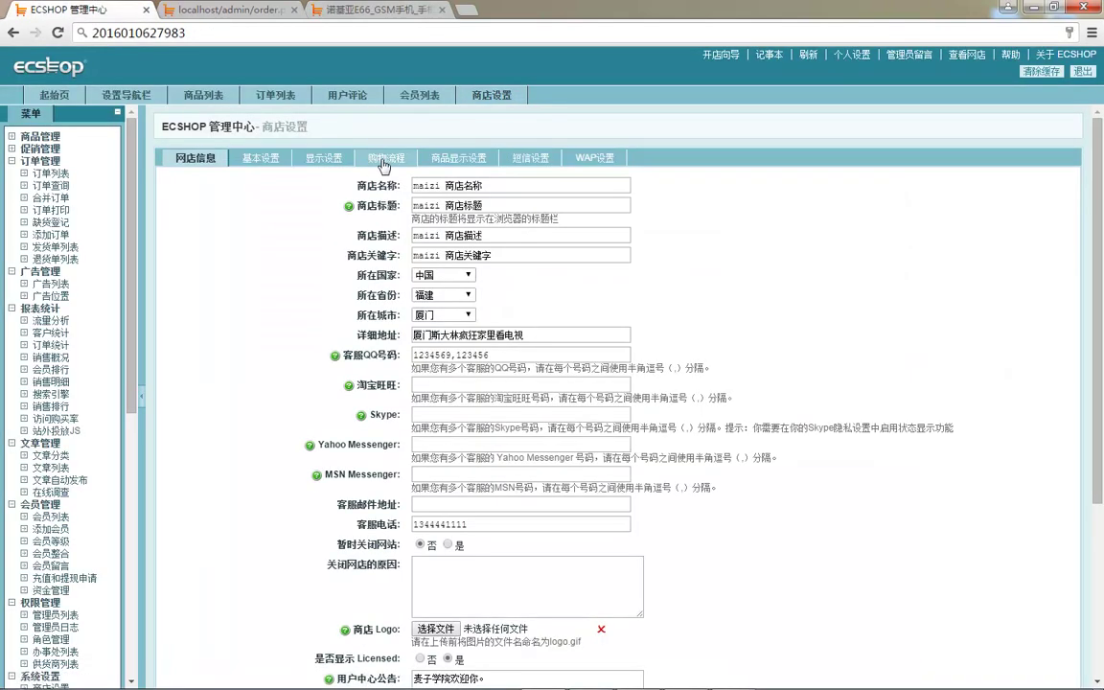
- Save the 基本设置 shop settings with 是否启用库存管理 set to 是
click(384, 161)
click(245, 157)
scroll(369, 434, down, 15)
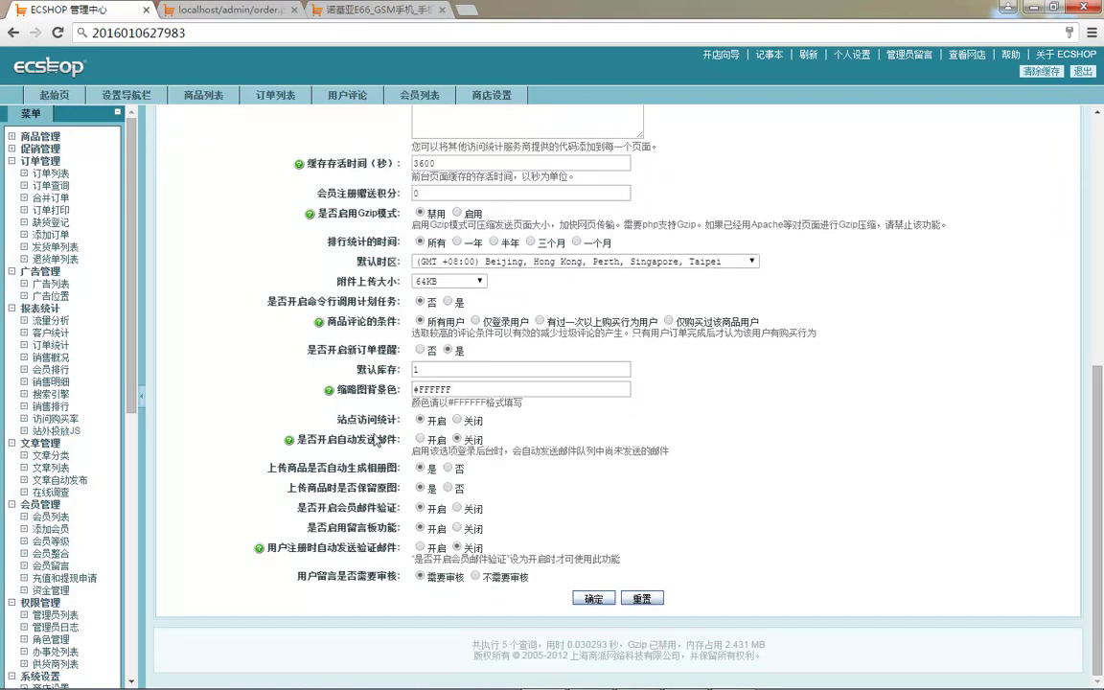
scroll(401, 347, up, 4)
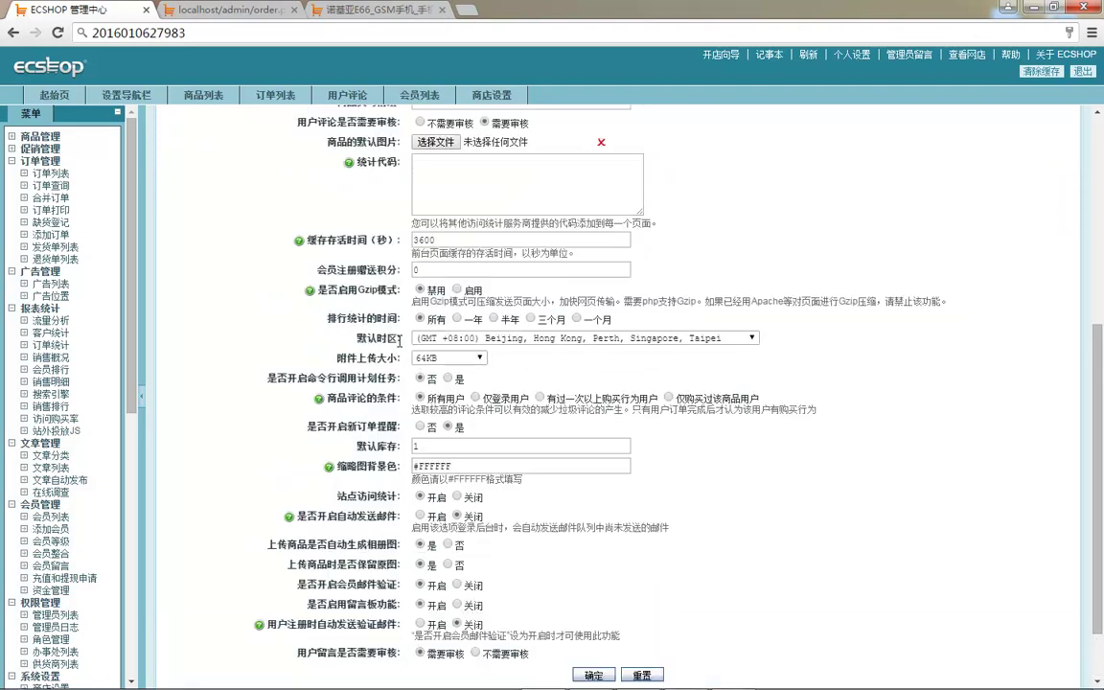
scroll(401, 347, up, 2)
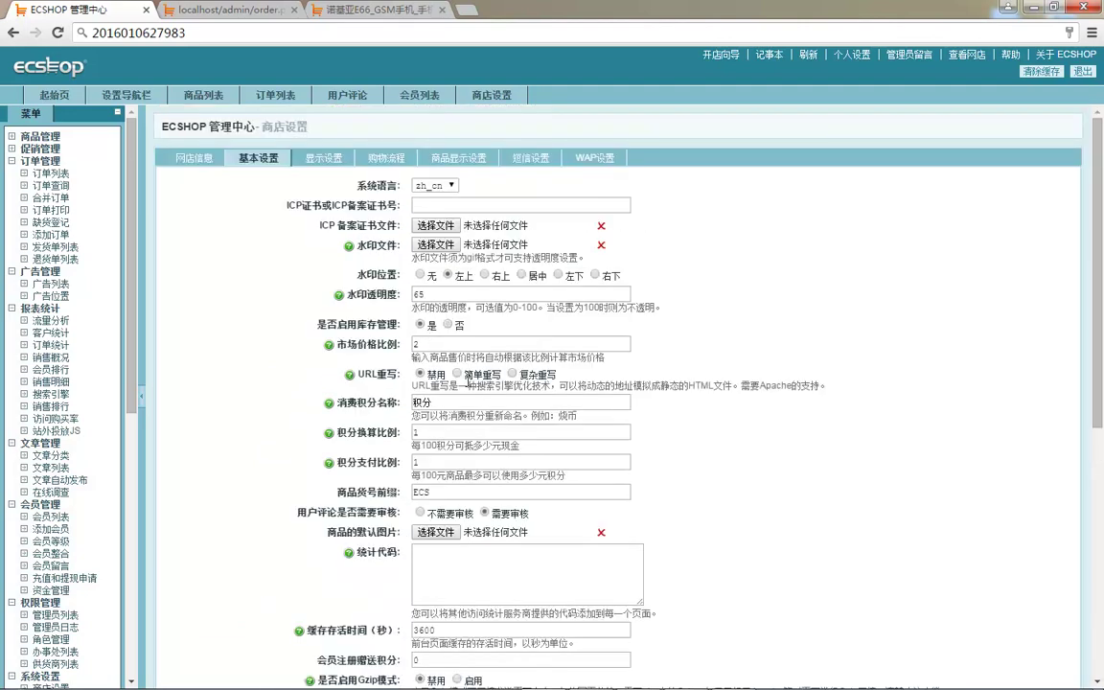
scroll(428, 333, down, 6)
click(594, 600)
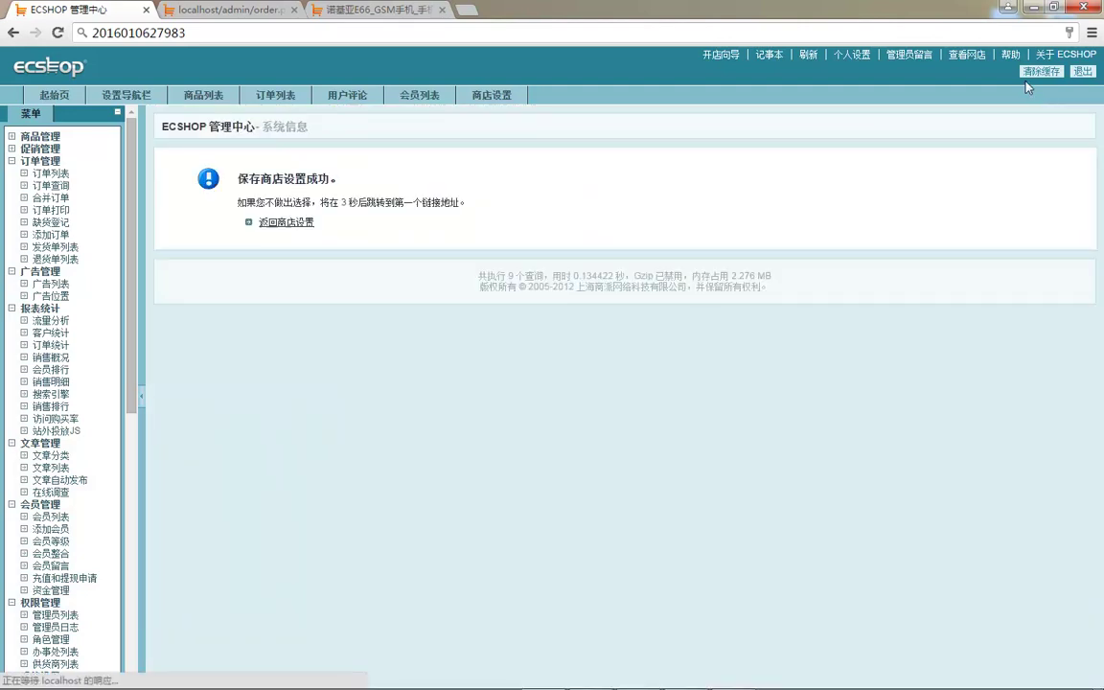
click(409, 8)
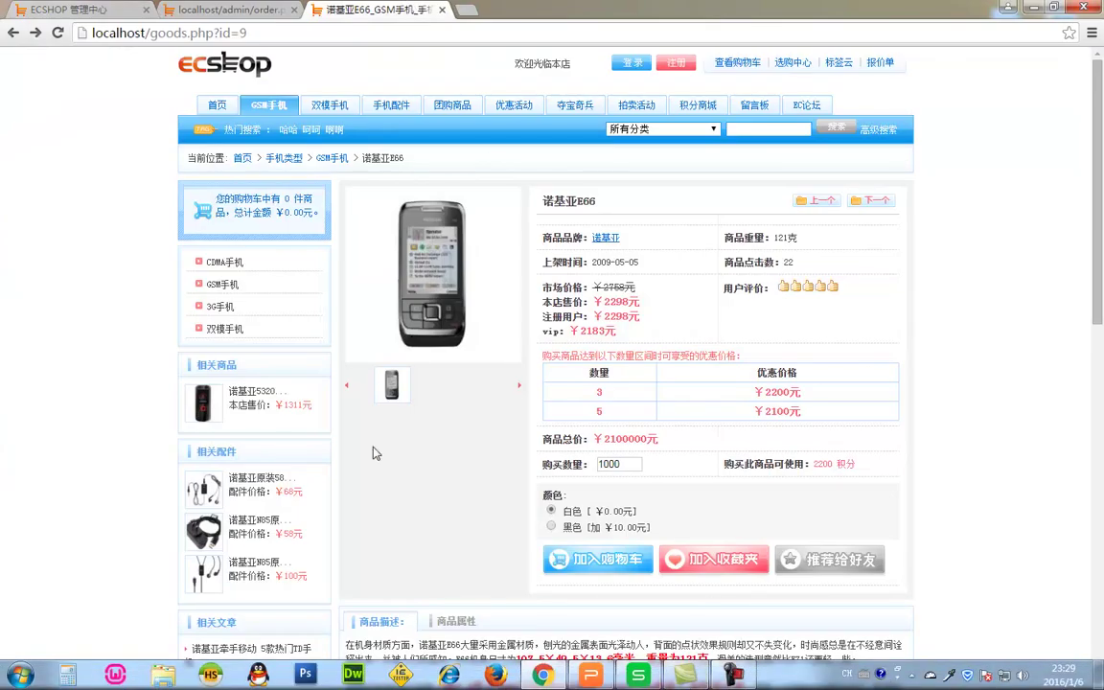
- Order 1100 诺基亚E66 phones, accept the stock-booking prompt, and reach the member login
click(58, 33)
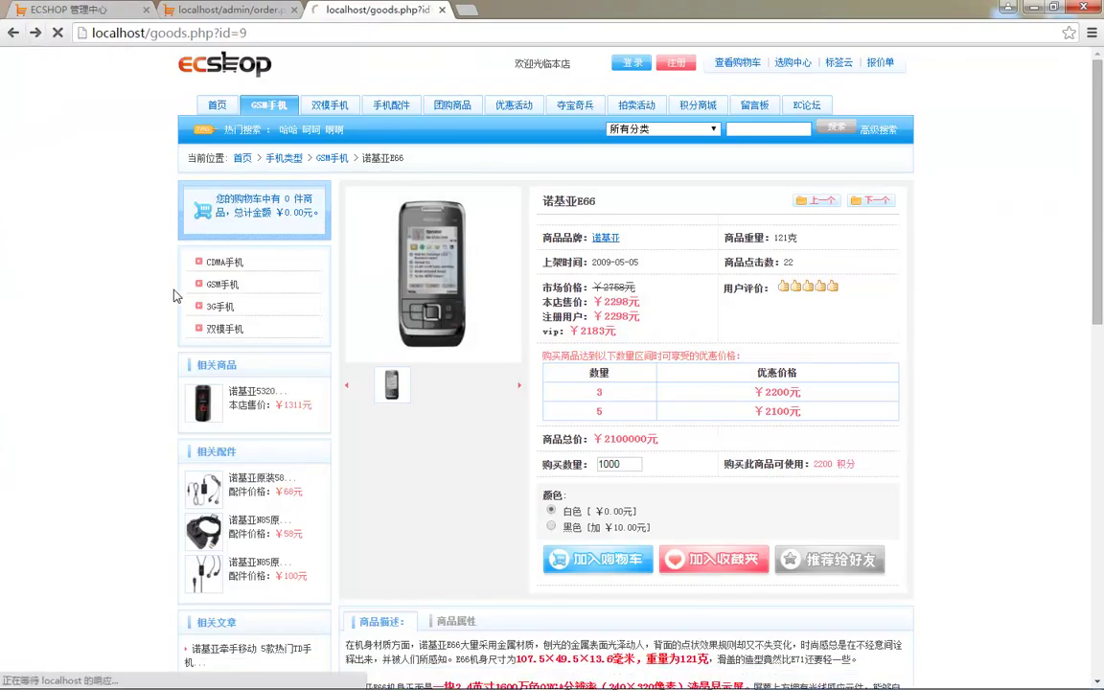
click(618, 477)
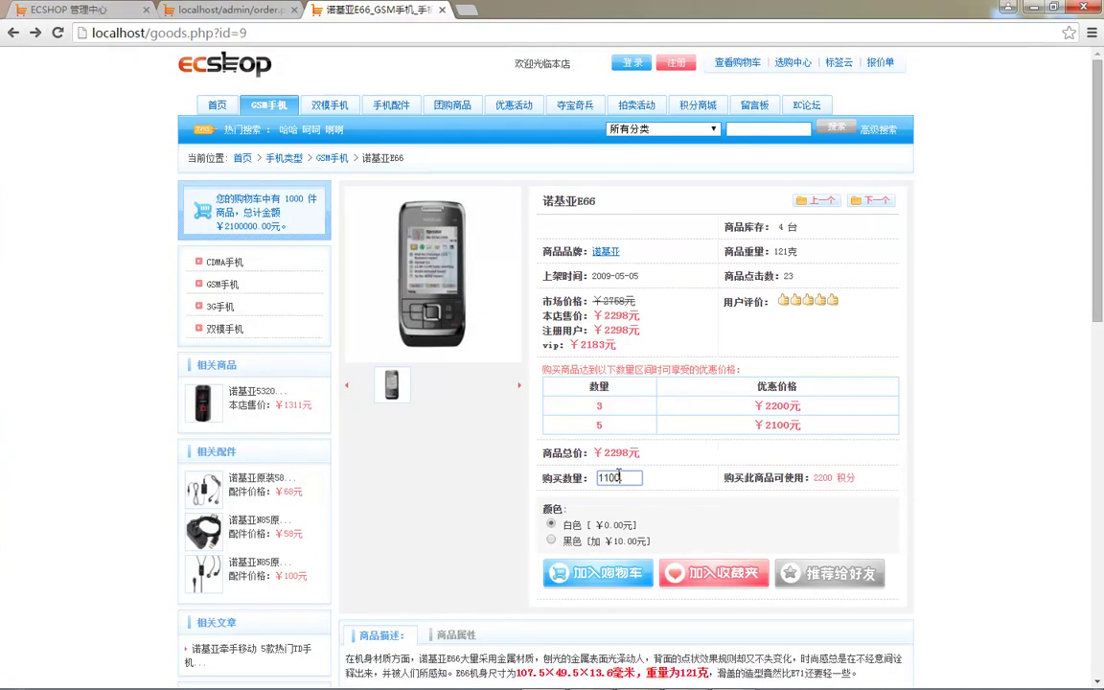
click(555, 570)
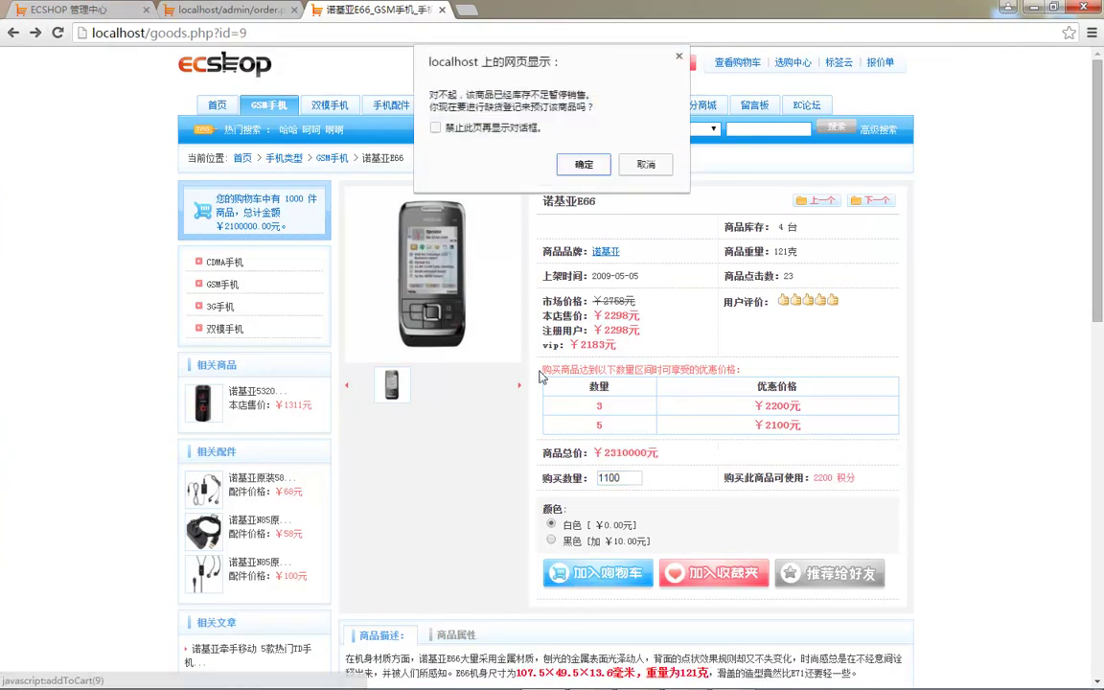
click(579, 164)
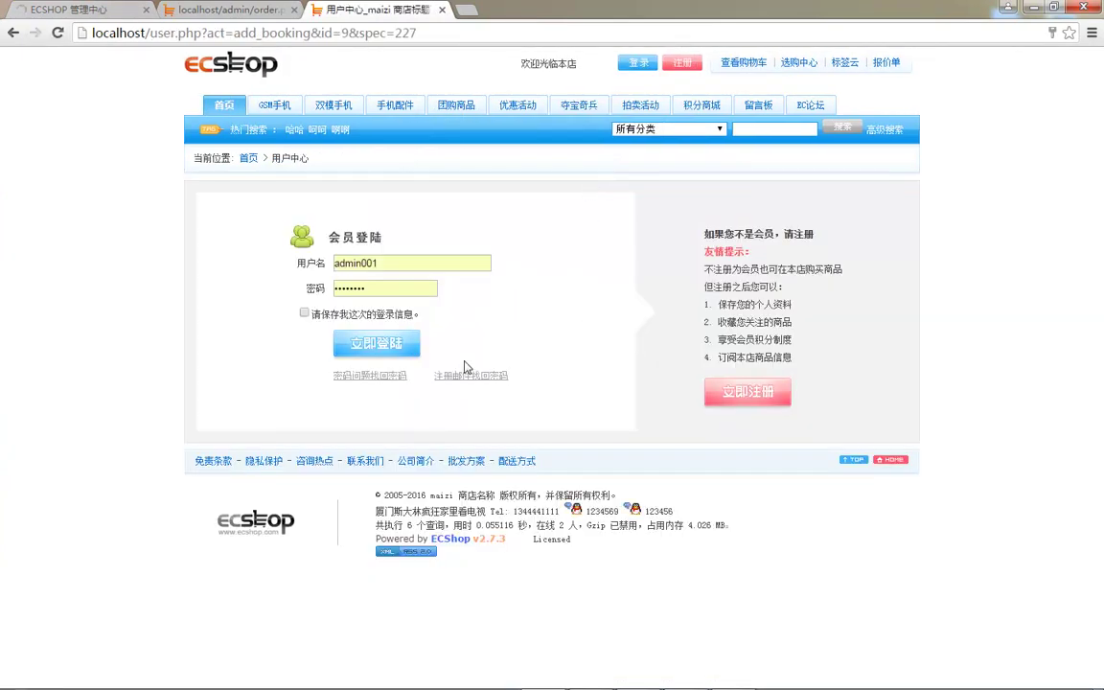
click(378, 343)
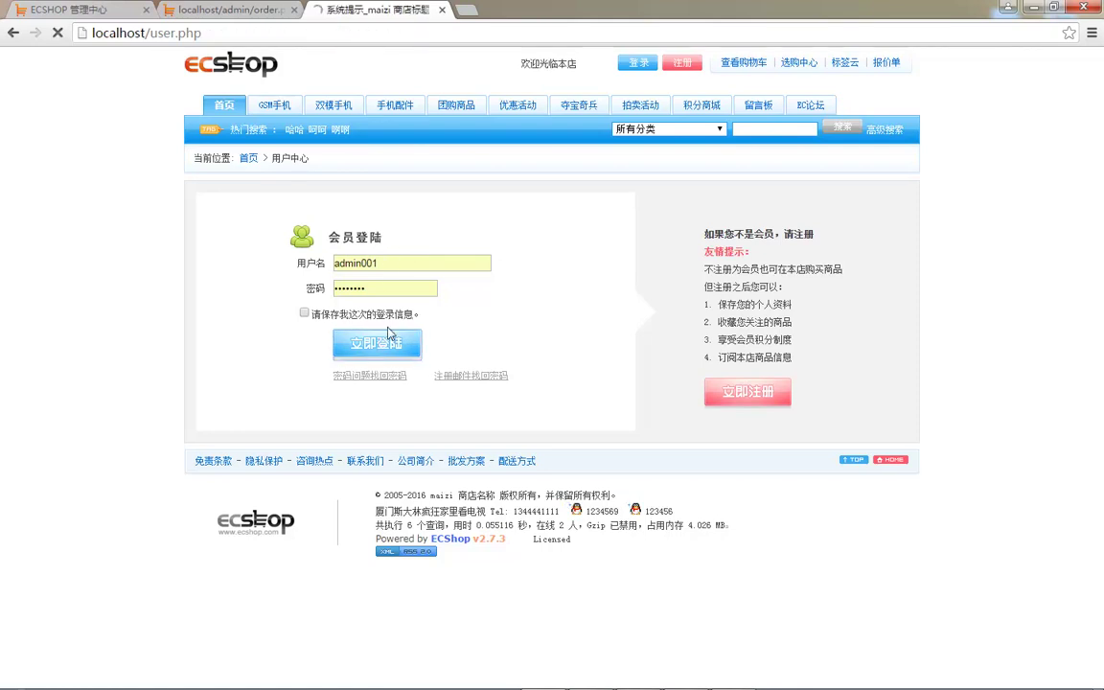
click(431, 222)
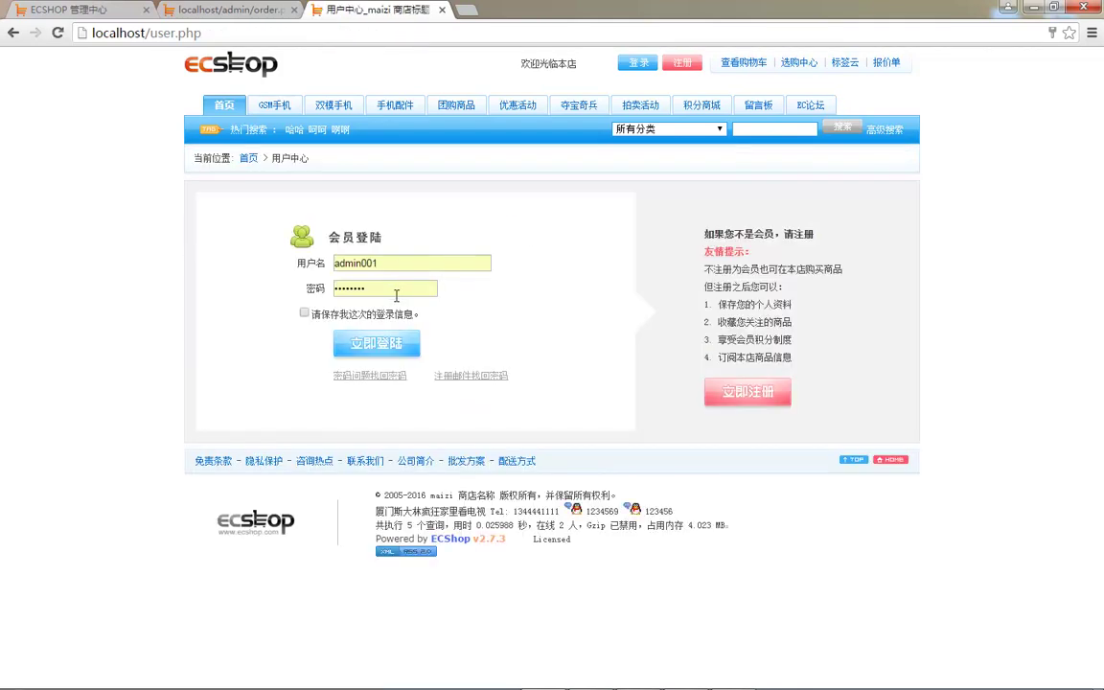
drag(431, 289, 125, 273)
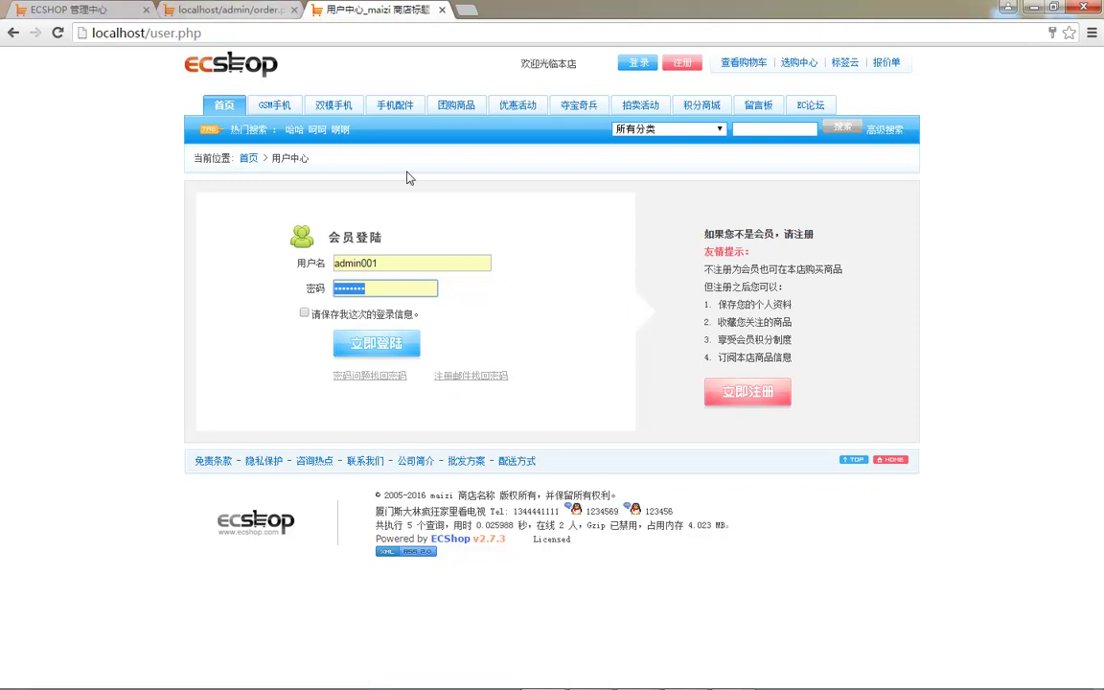
- Go back to the product page and retry adding 1100 phones, accepting the booking prompt again
click(206, 10)
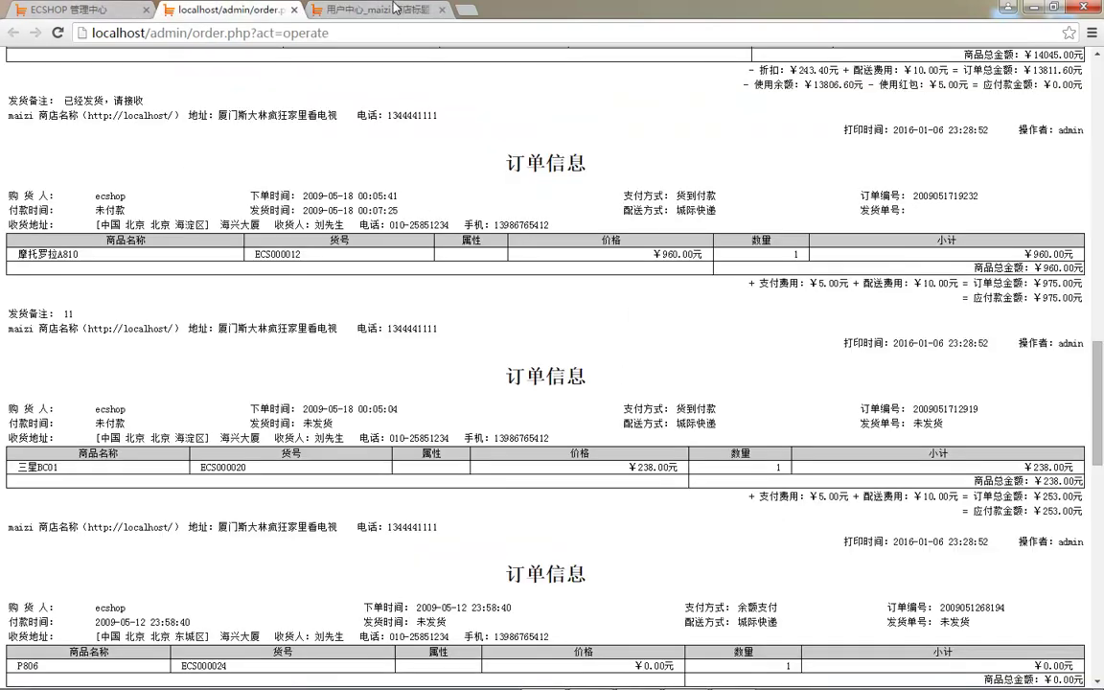
click(393, 7)
click(11, 33)
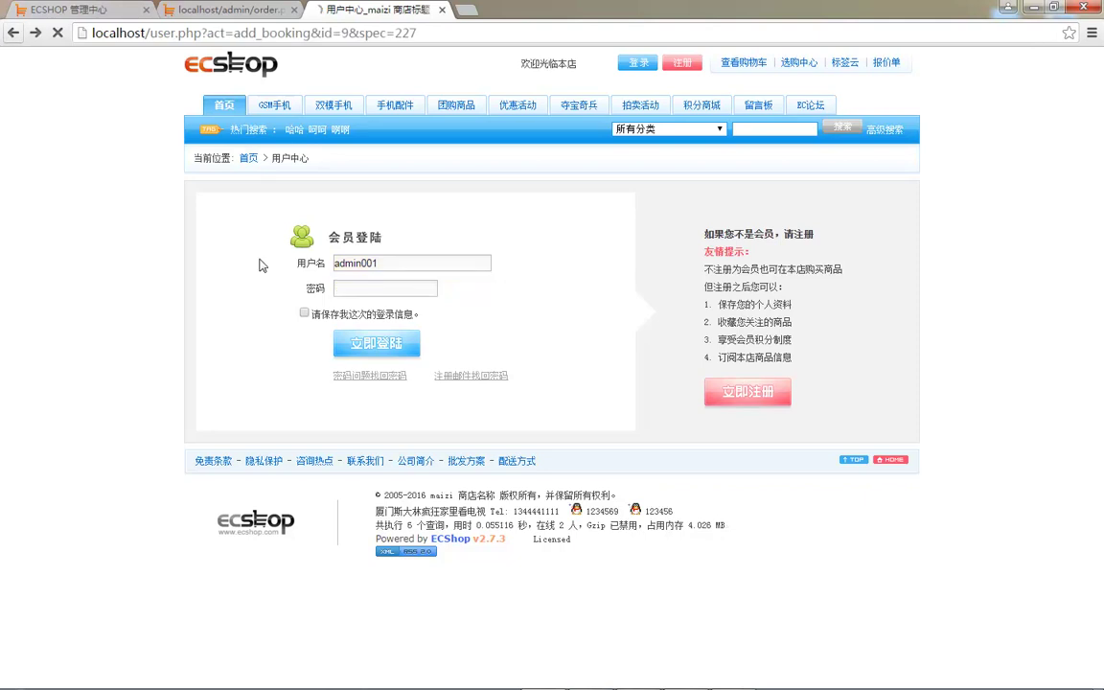
click(12, 34)
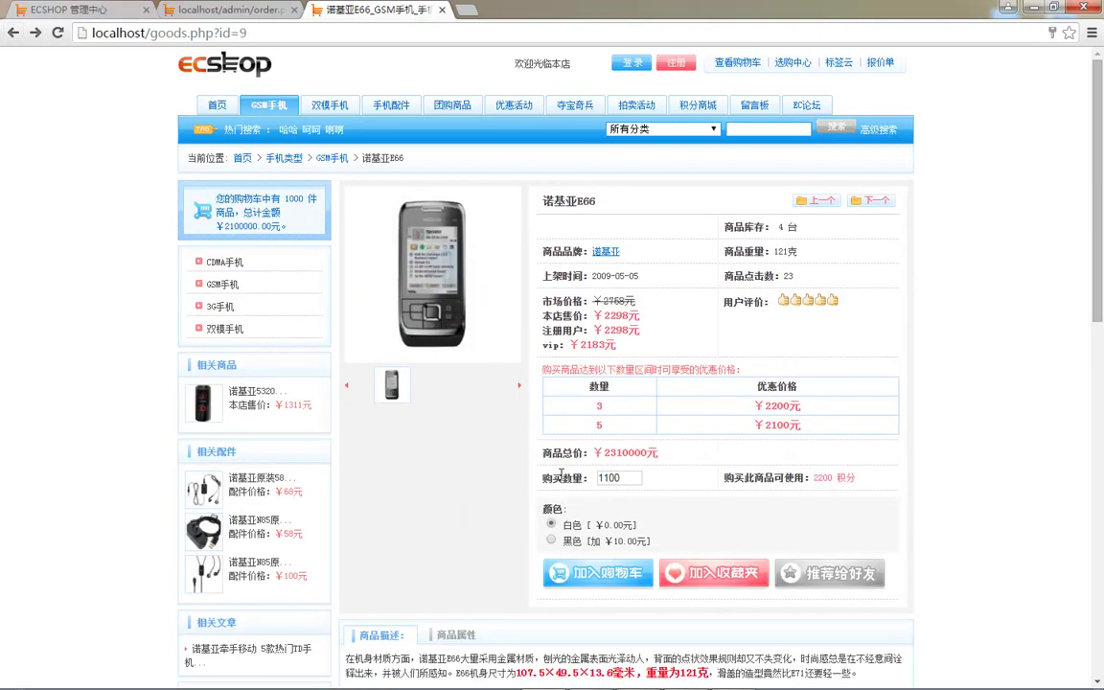
click(599, 574)
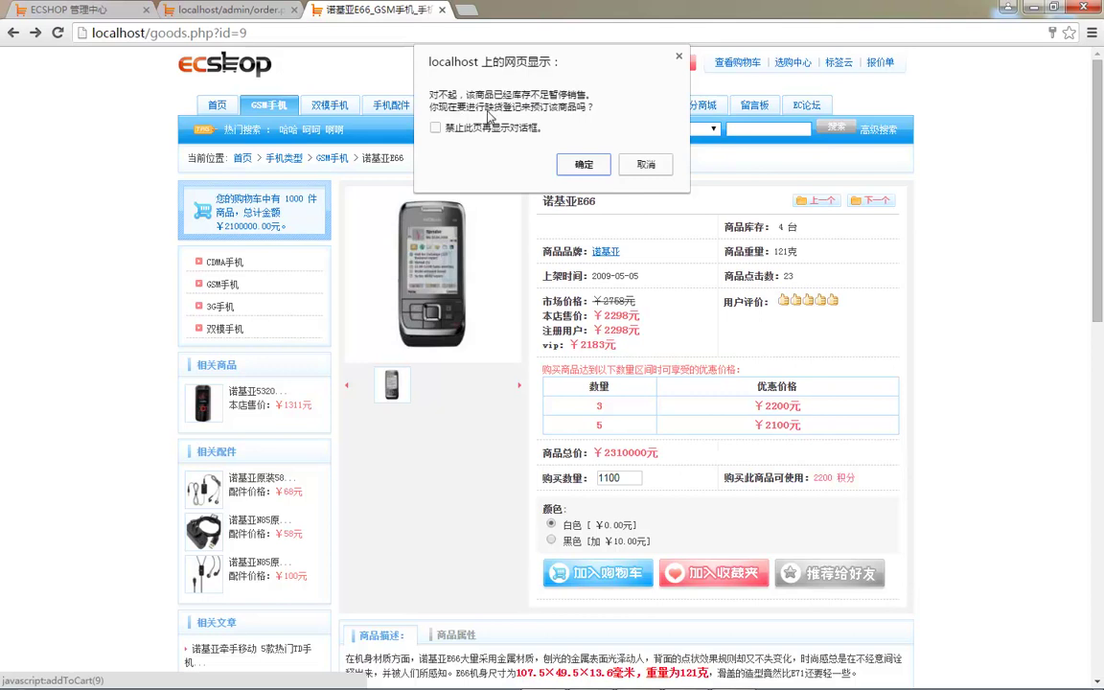
click(584, 164)
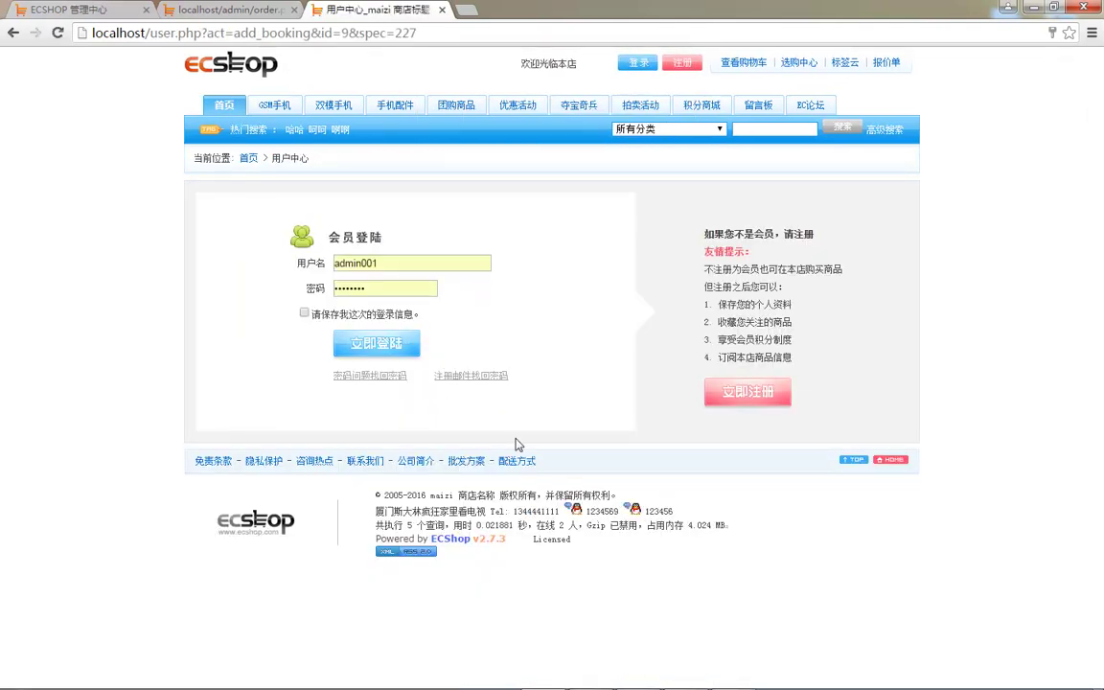
click(96, 9)
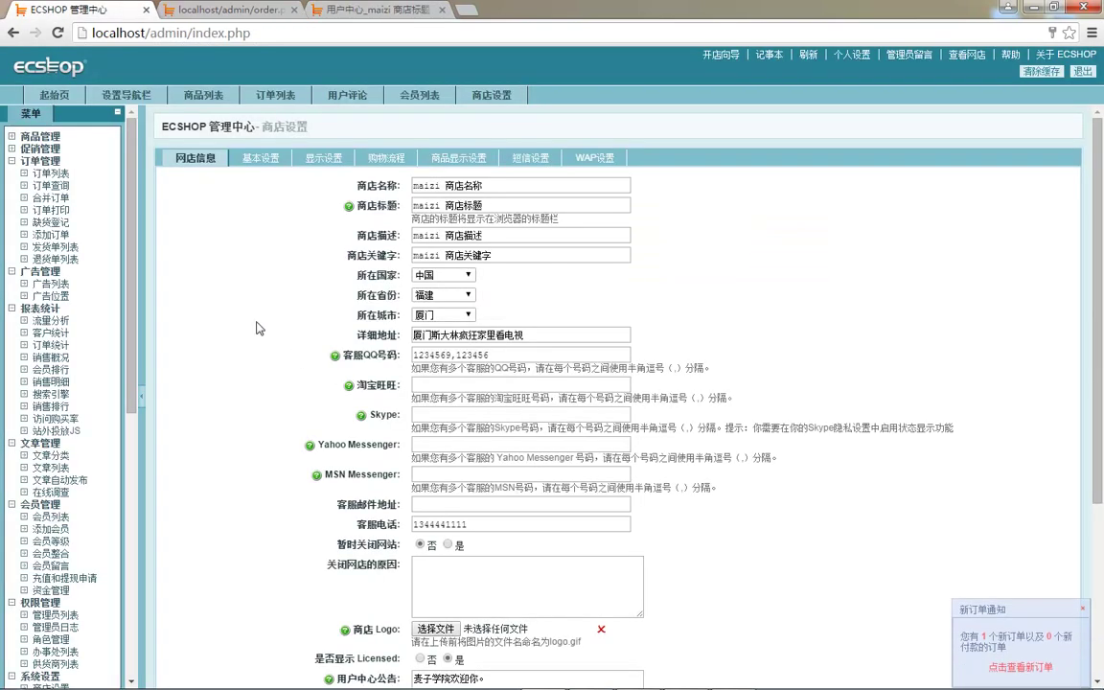
- Start a 匿名用户 order in 添加订单, then view the 发货单列表 of 6 delivery notes
click(59, 236)
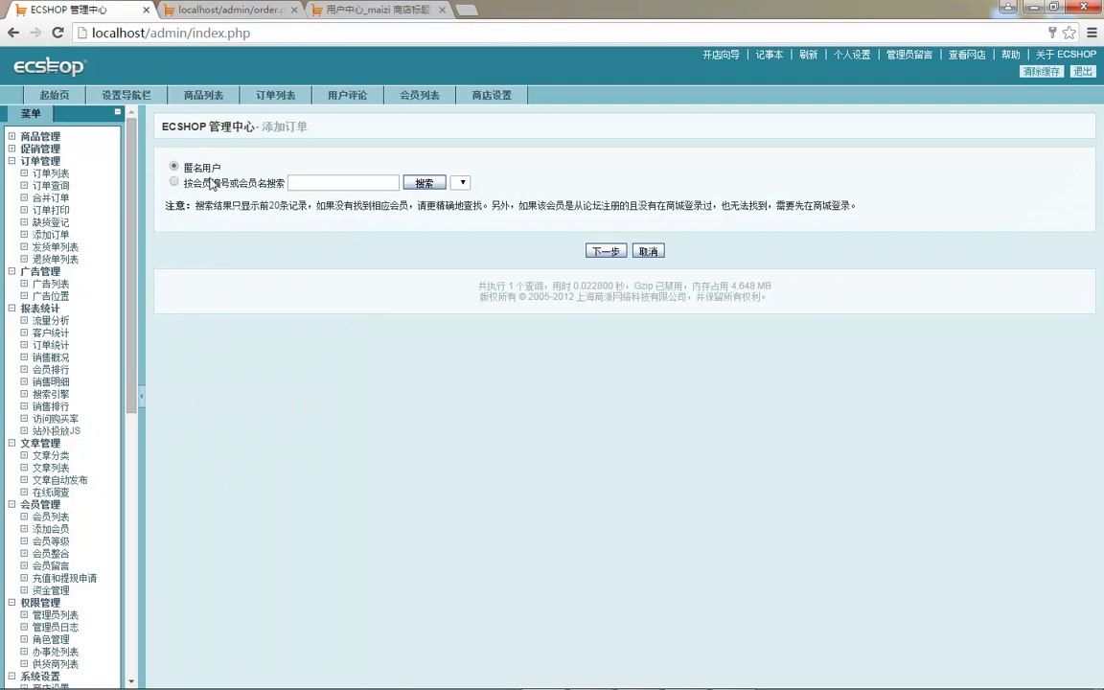
click(620, 254)
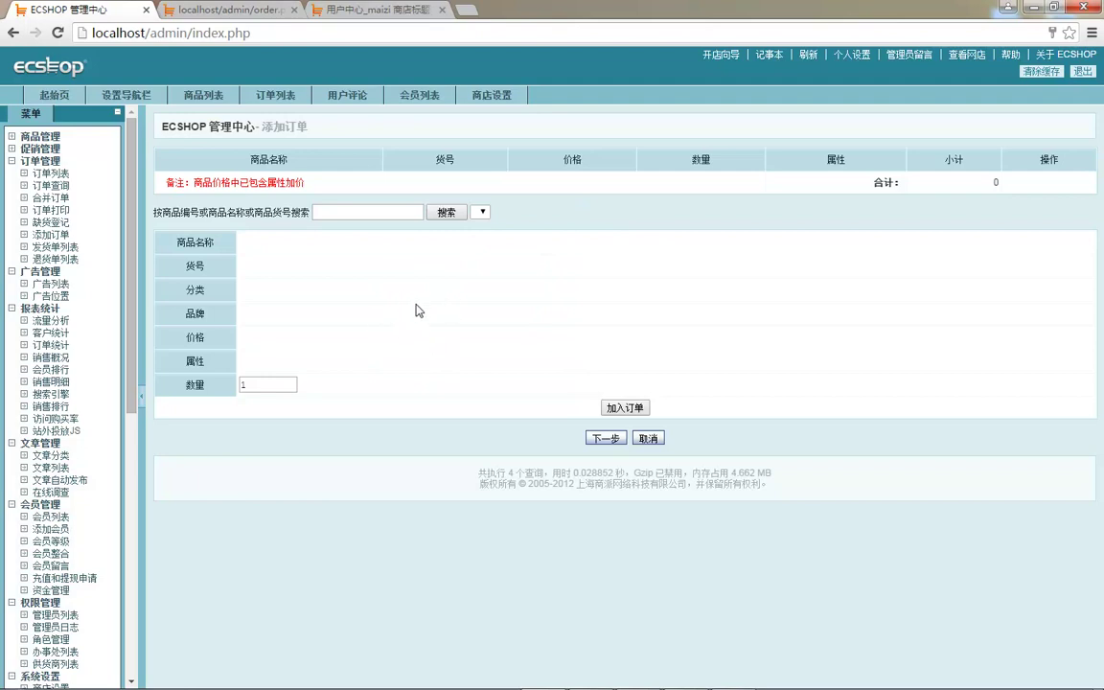
click(56, 247)
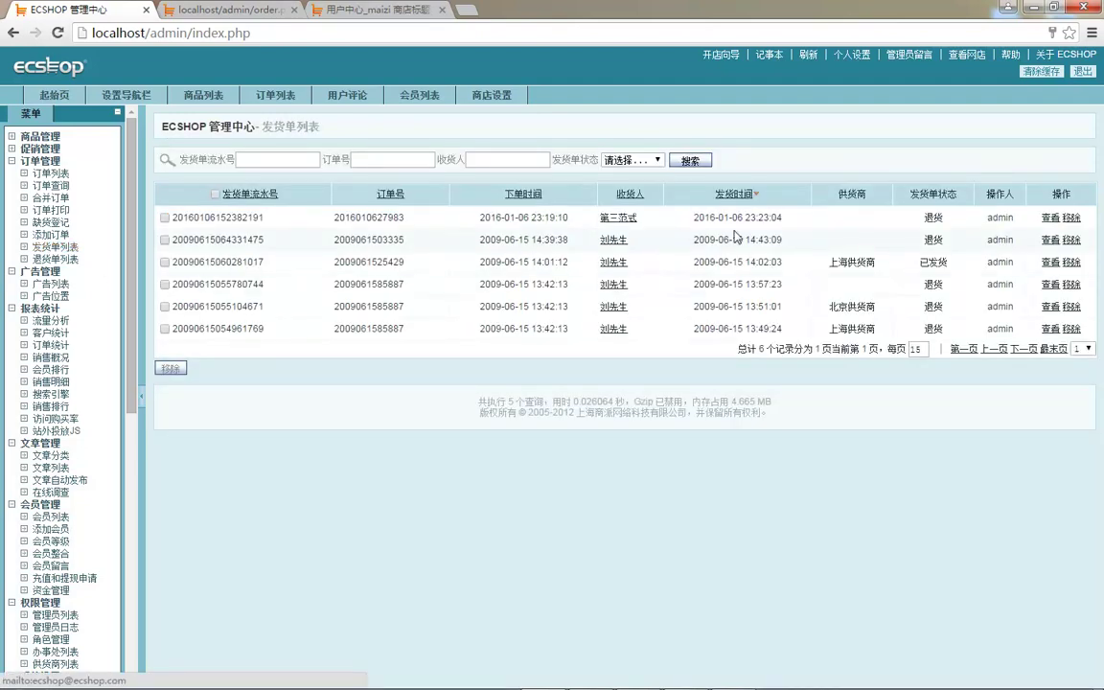
- View the details of the first return note in 退货单列表
click(65, 260)
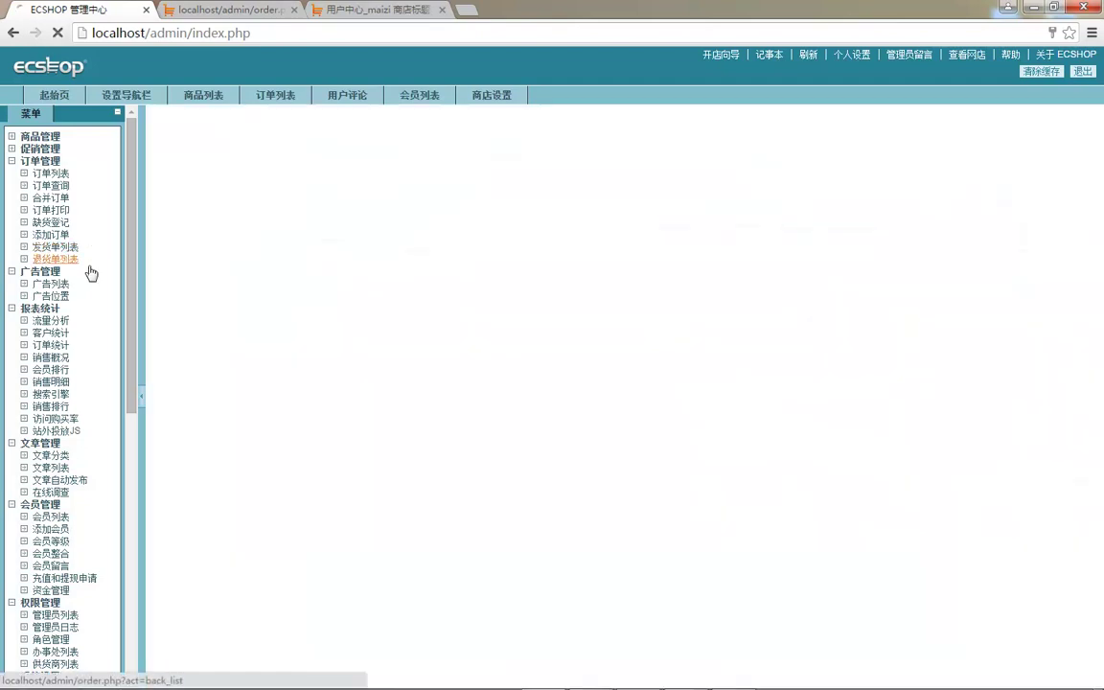
drag(258, 218, 1040, 223)
click(1049, 217)
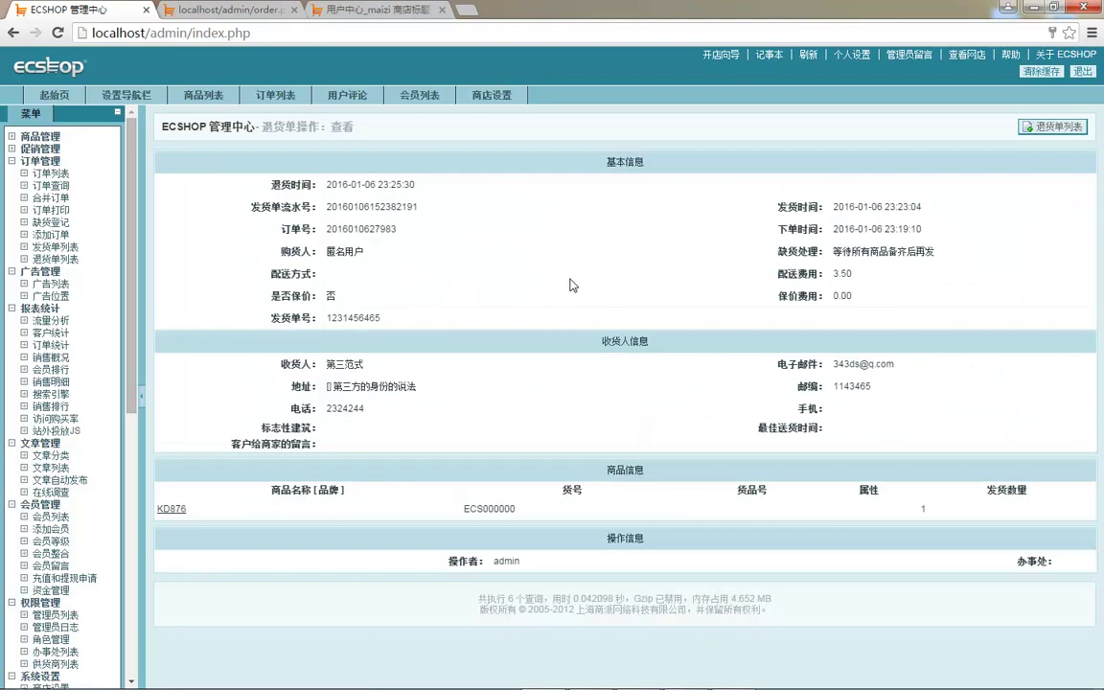
- View the first shipping note's details, end on 退货单列表, and return to the WPS slides
click(55, 246)
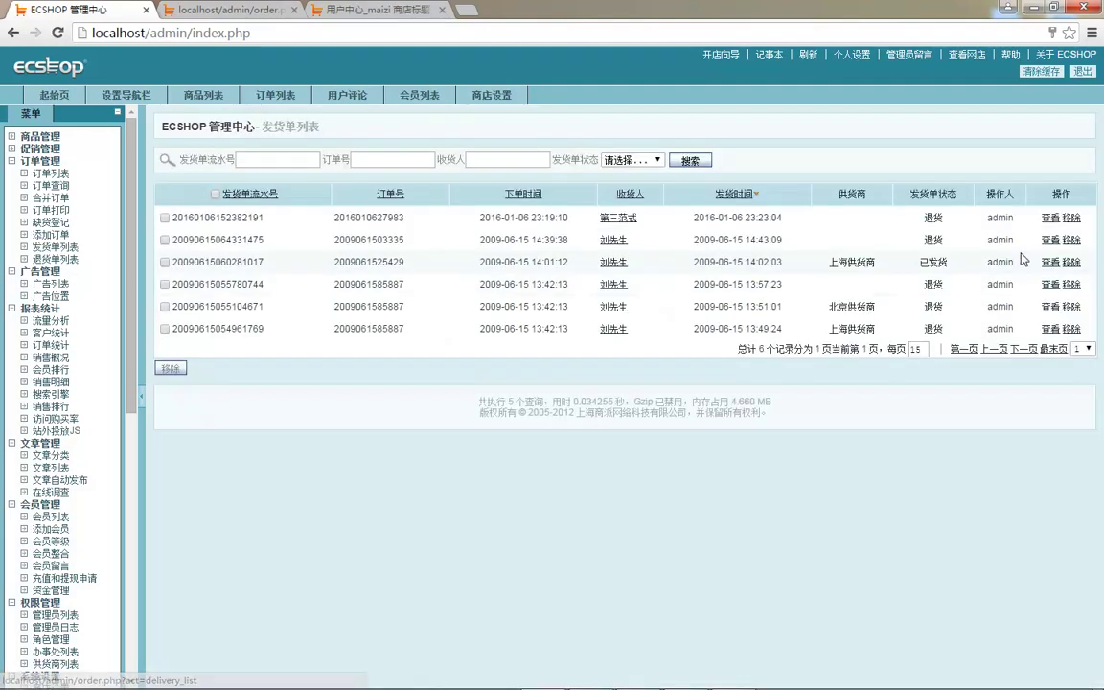
click(1051, 218)
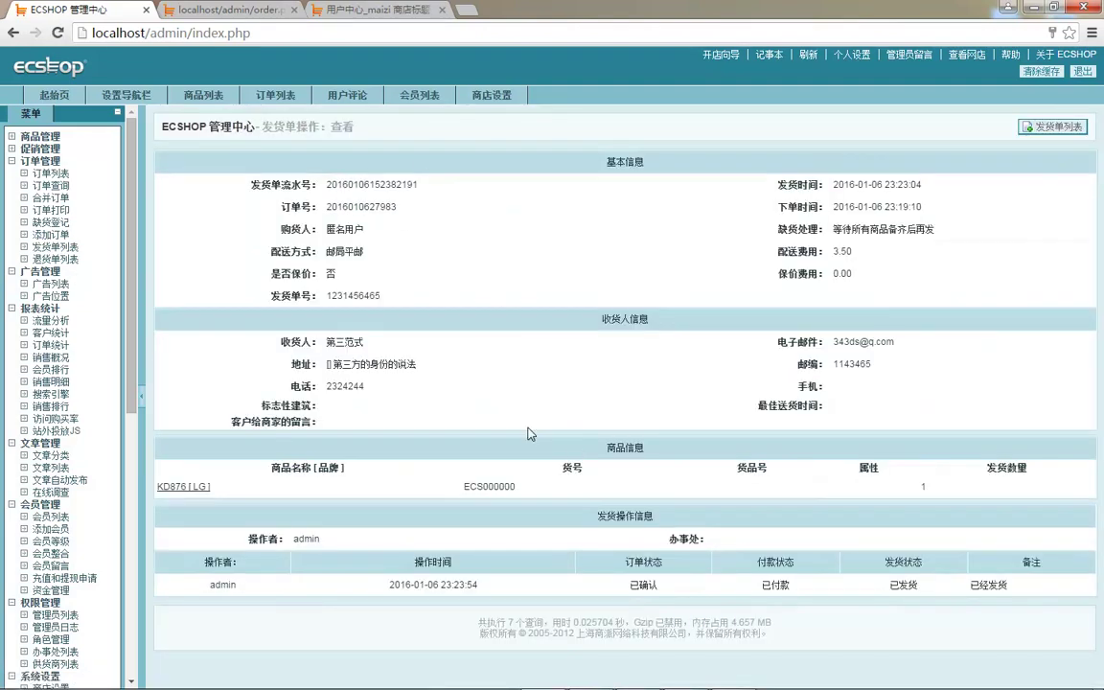
click(58, 259)
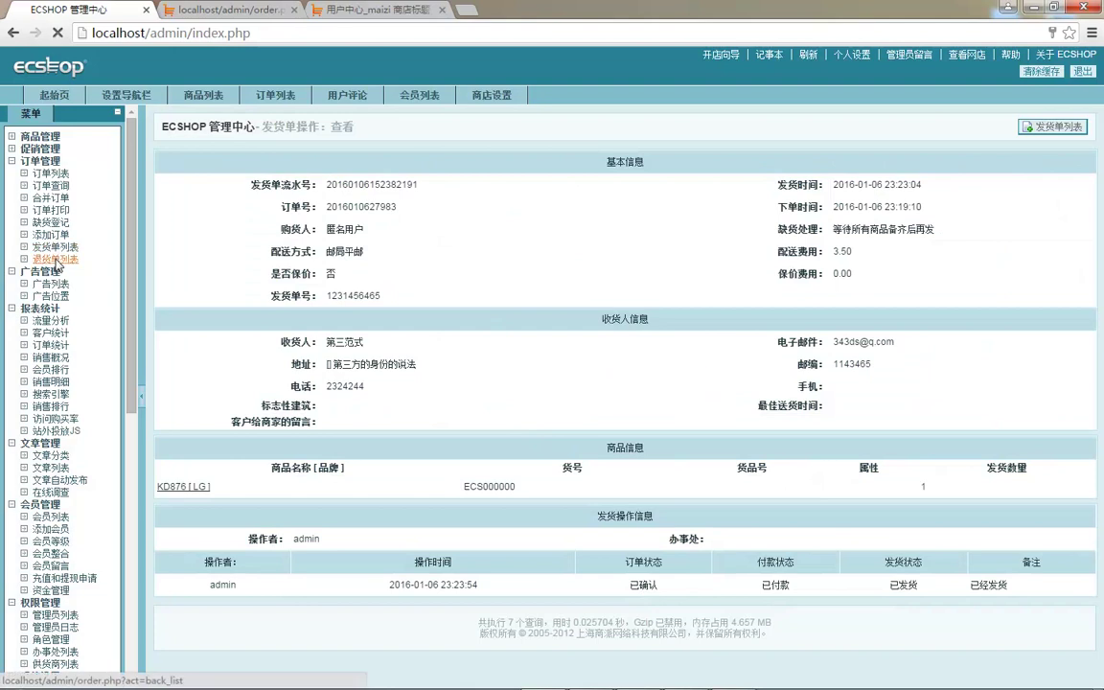
click(57, 248)
click(58, 260)
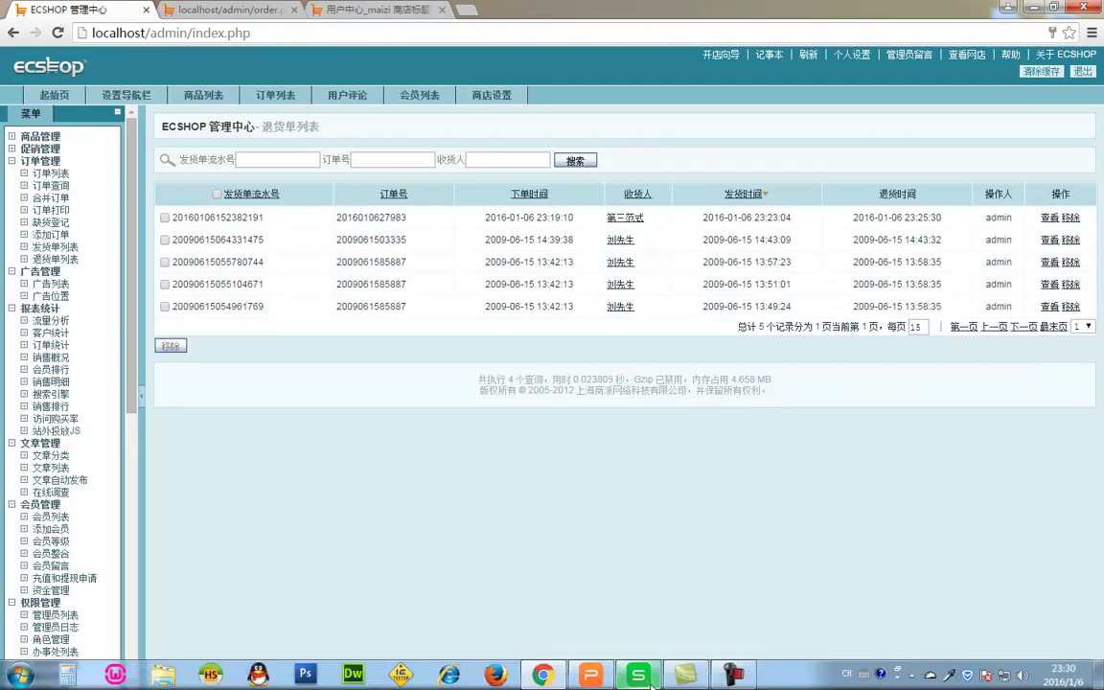
click(592, 675)
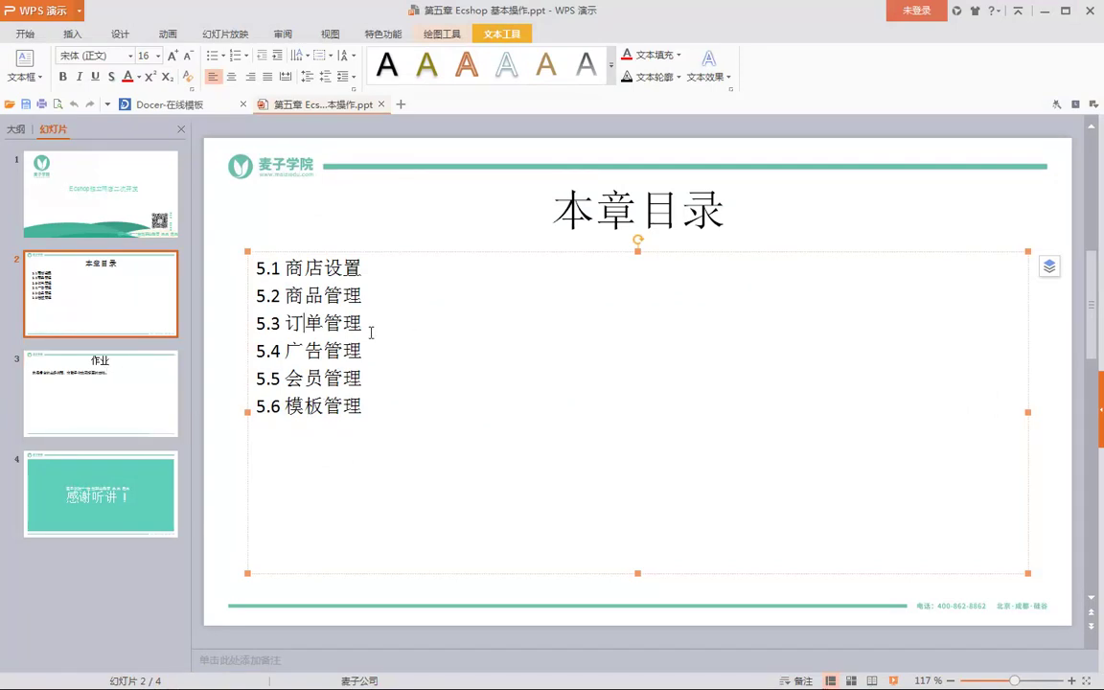
- Display slide 4 of 4, the 感谢听讲 thank-you slide, in WPS 演示
click(153, 494)
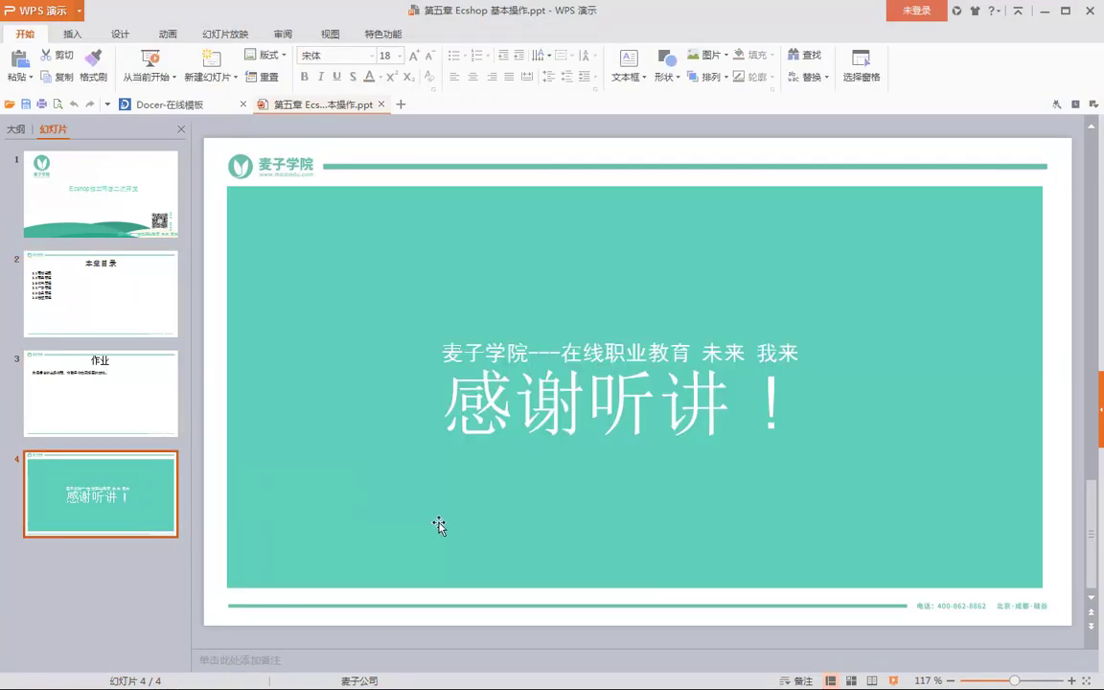